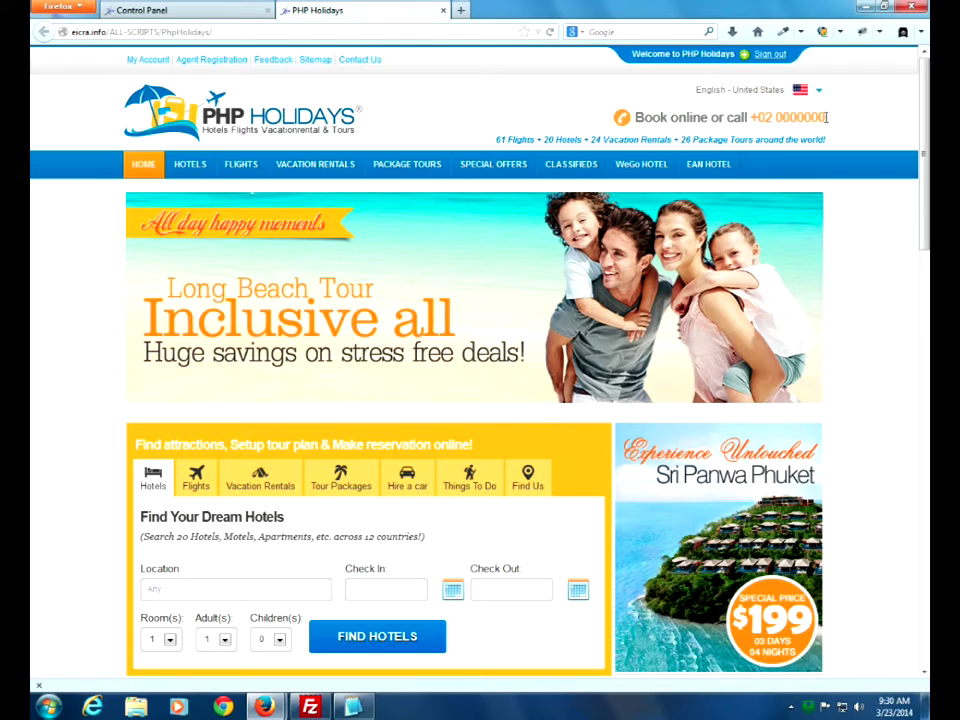
Examine the PHP Holidays home page's advertising areas, from the header booking text through the sidebar and content banners to the footer
left_click_drag(826, 117, 636, 117)
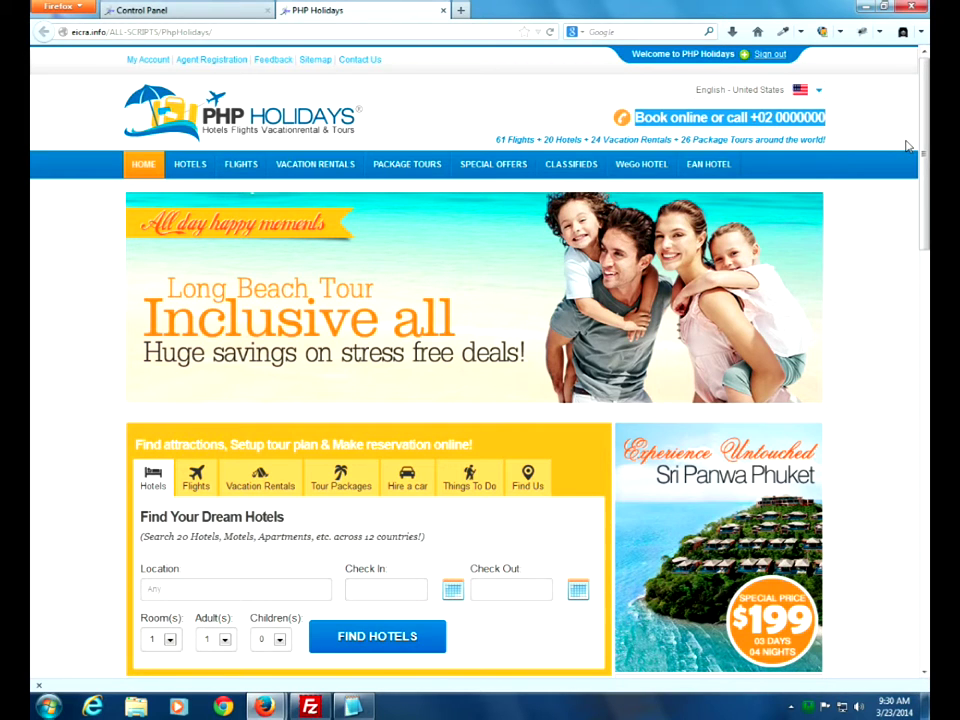
left_click(830, 123)
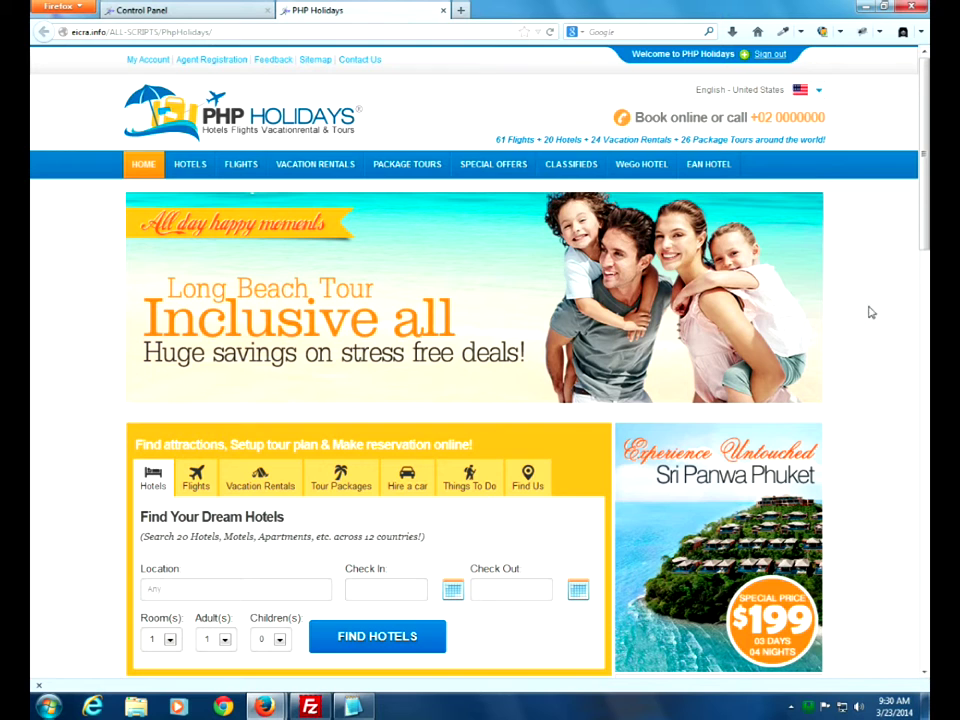
scroll(870, 359, "down", 4)
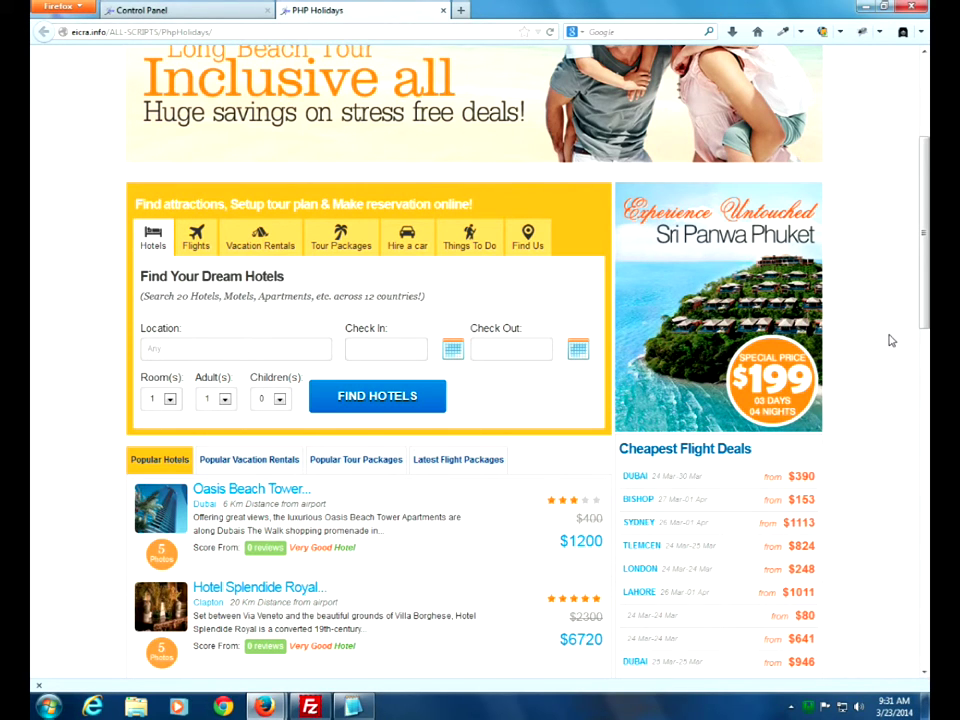
scroll(891, 341, "down", 10)
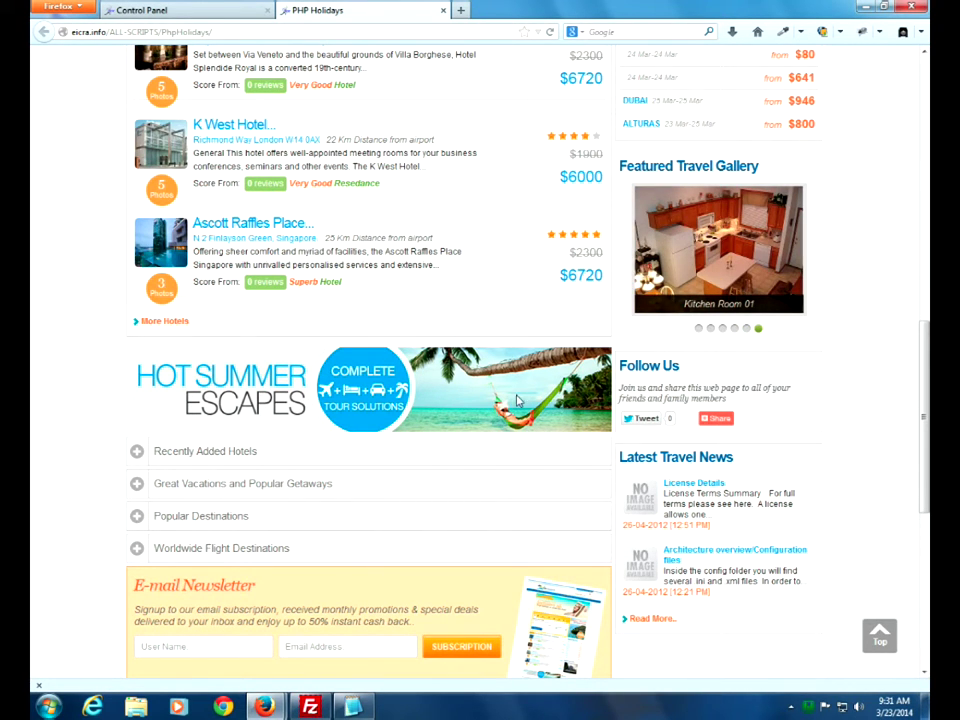
scroll(855, 420, "down", 5)
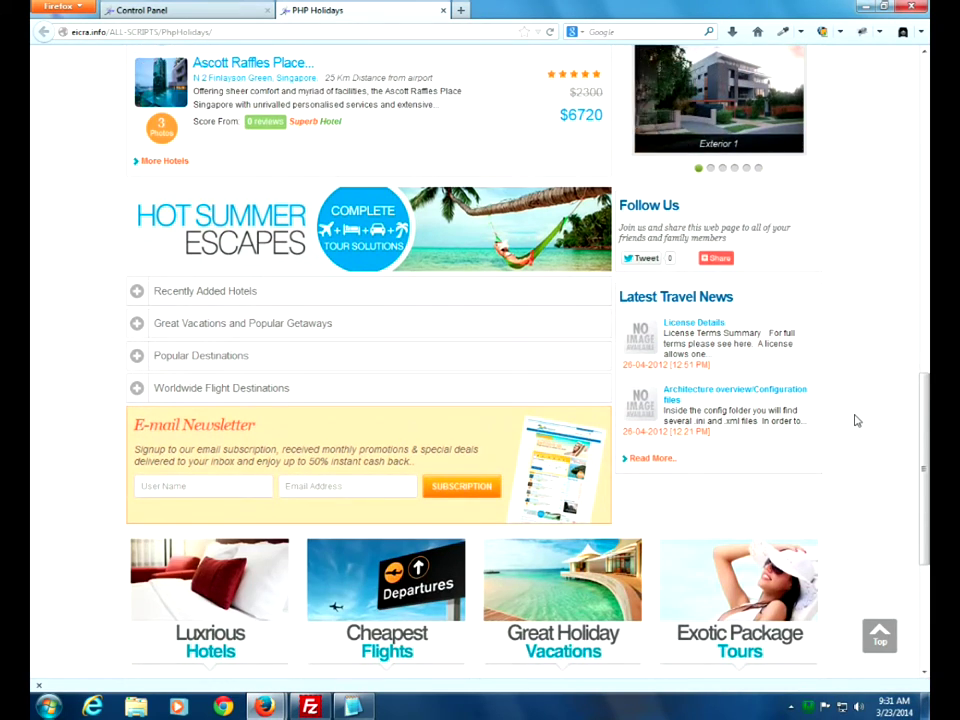
scroll(855, 420, "down", 2)
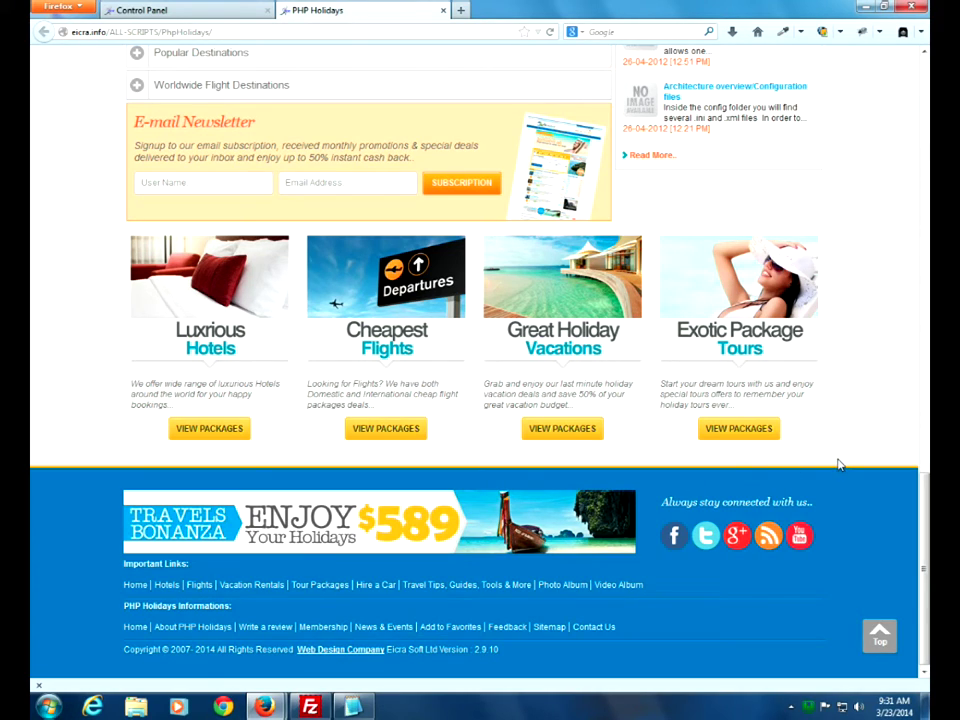
scroll(840, 458, "up", 20)
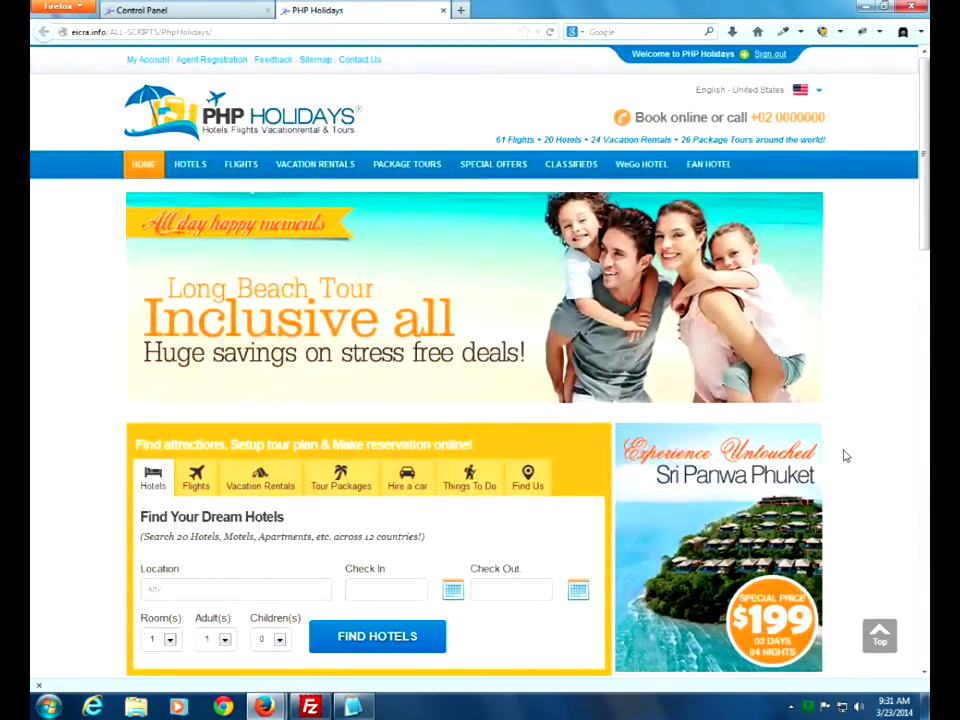
Open the hotel classifieds page and examine the sponsor ad beside the hotel listings
mouse_move(575, 175)
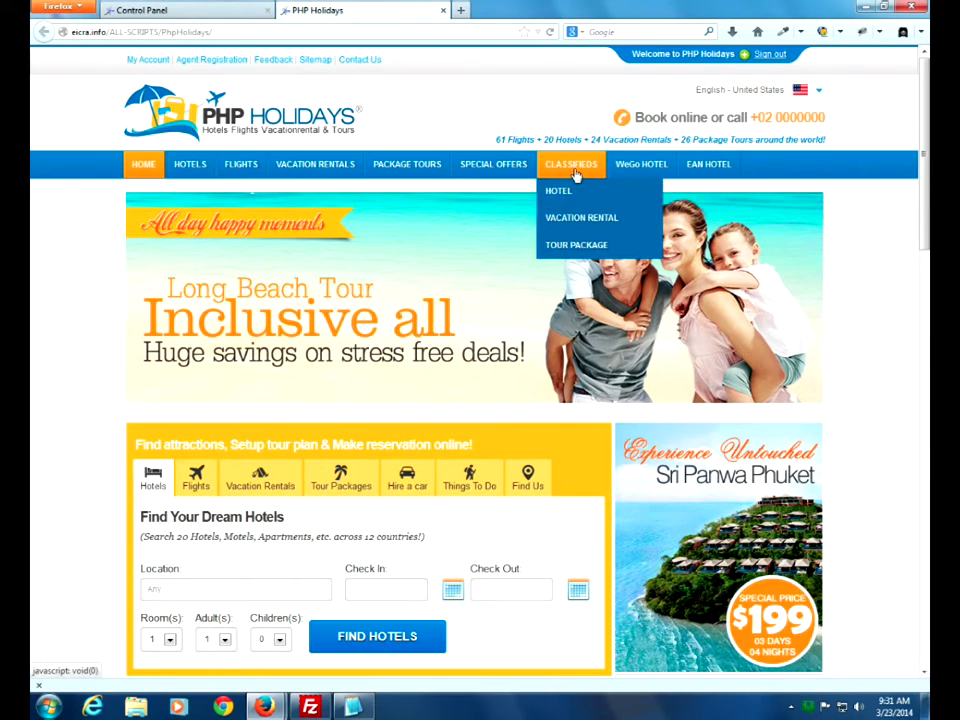
left_click(560, 193)
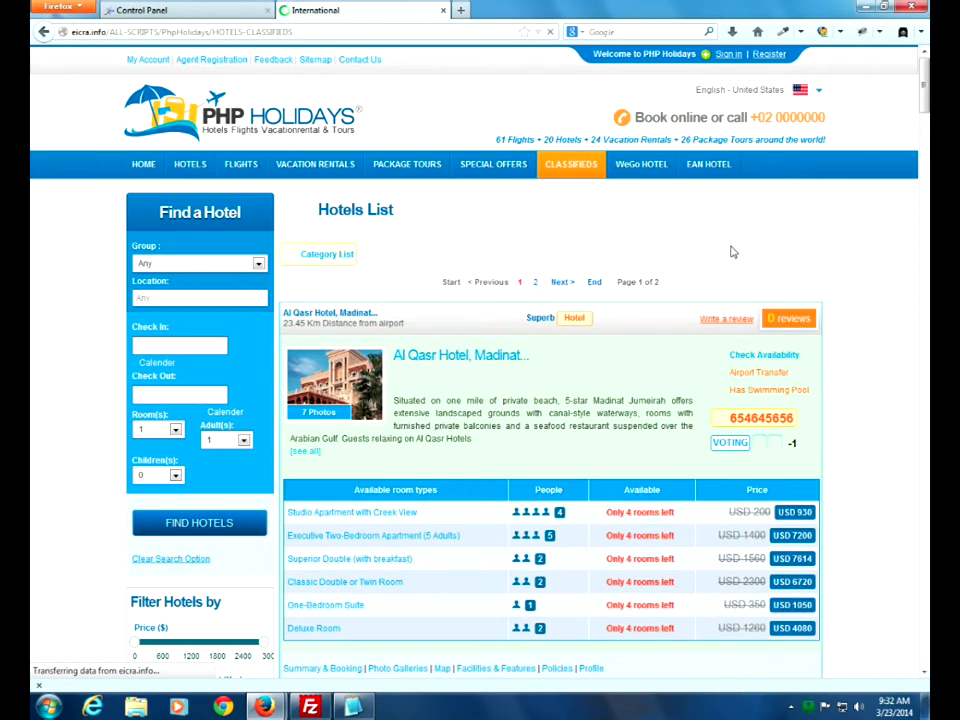
scroll(898, 462, "down", 10)
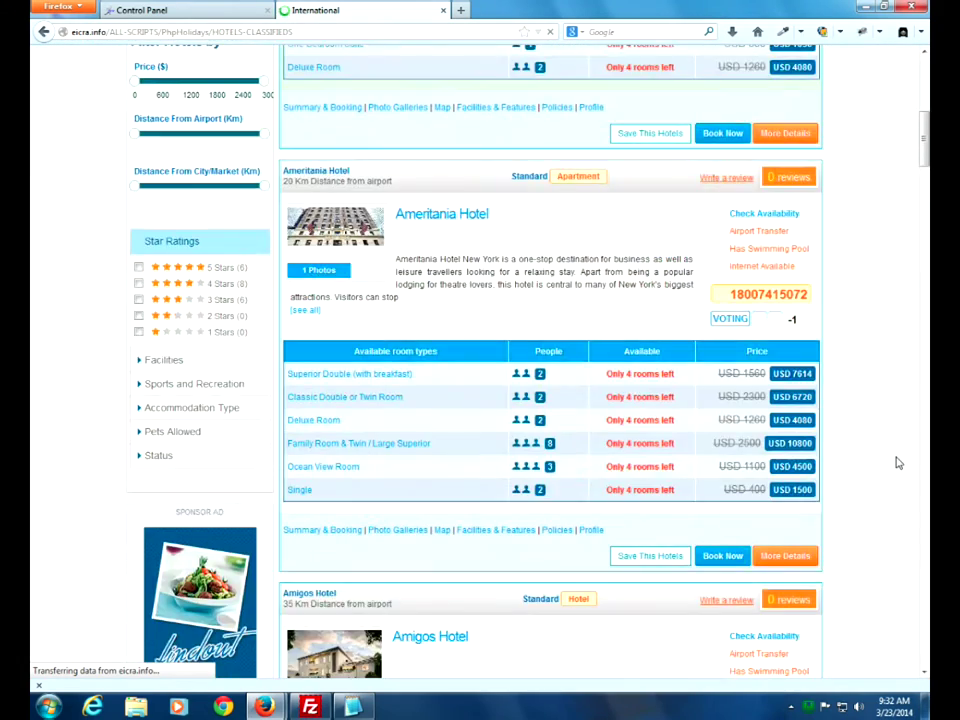
scroll(898, 462, "down", 3)
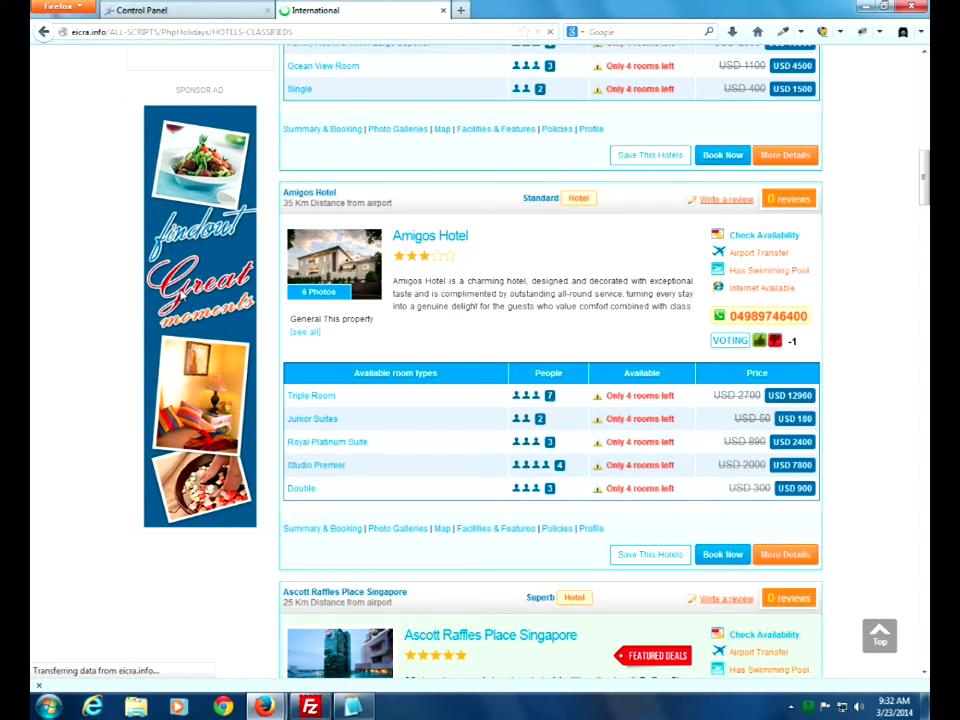
scroll(181, 293, "up", 10)
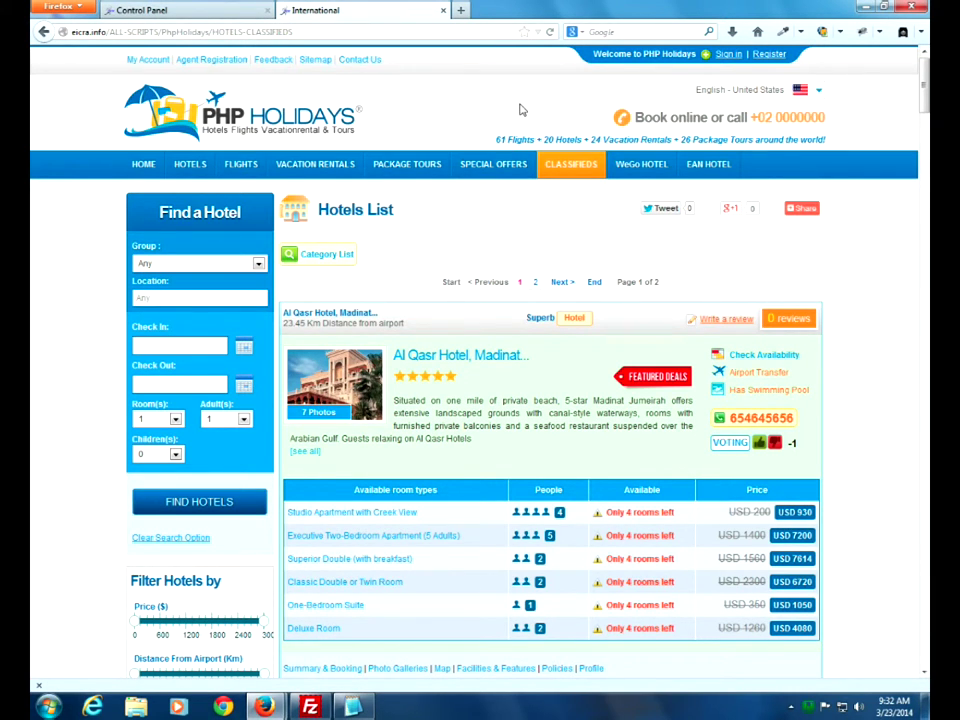
Switch to the administrative control panel and log in with the prefilled administrator credentials
left_click(190, 12)
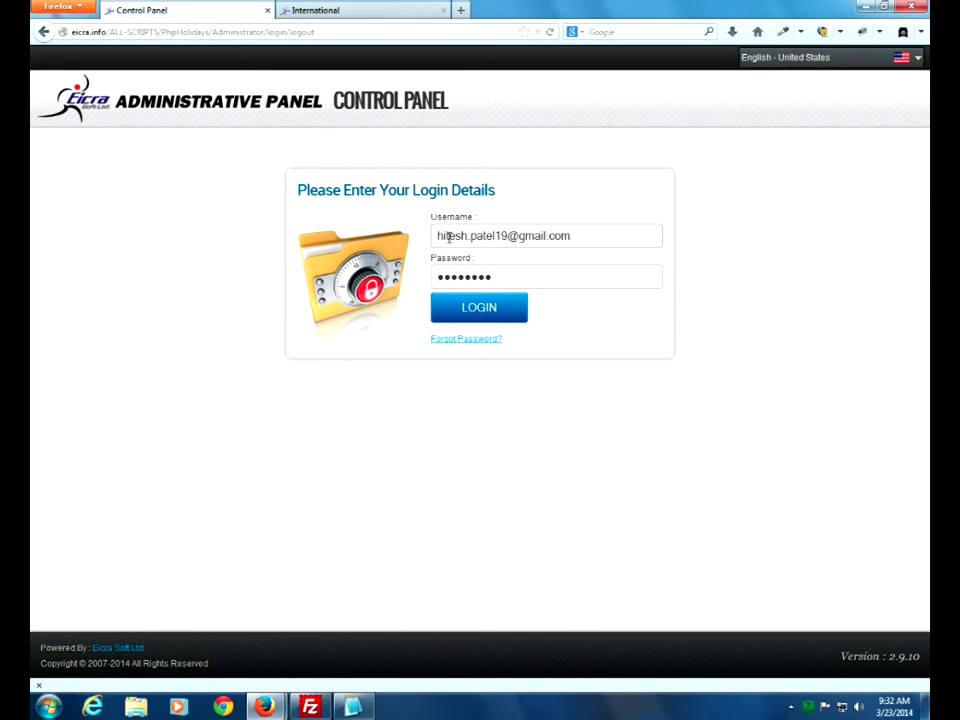
left_click(438, 277)
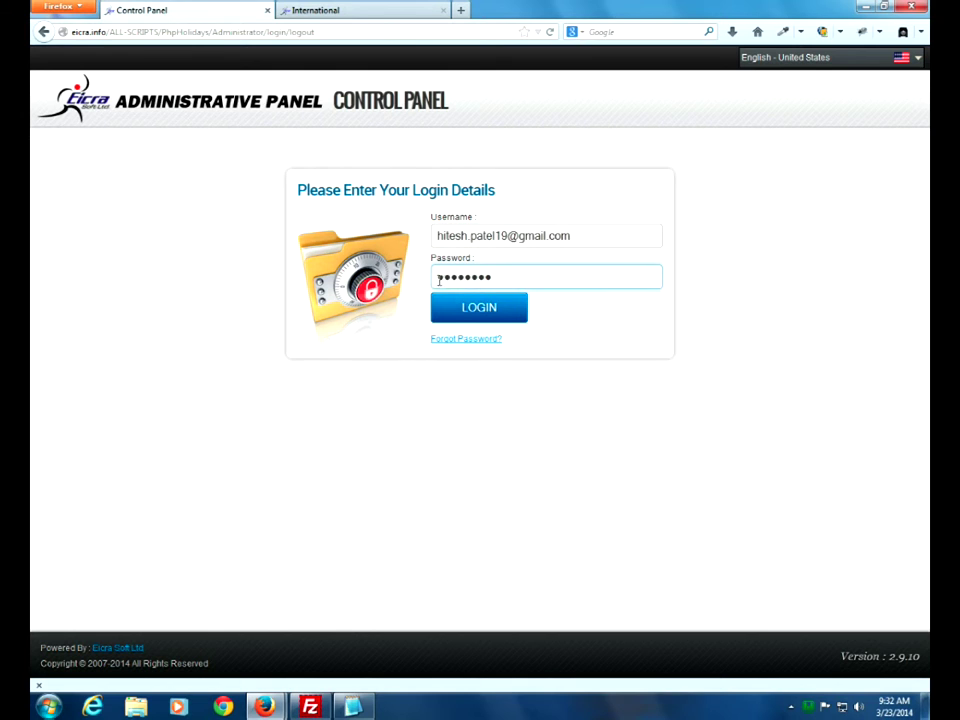
left_click_drag(213, 33, 262, 33)
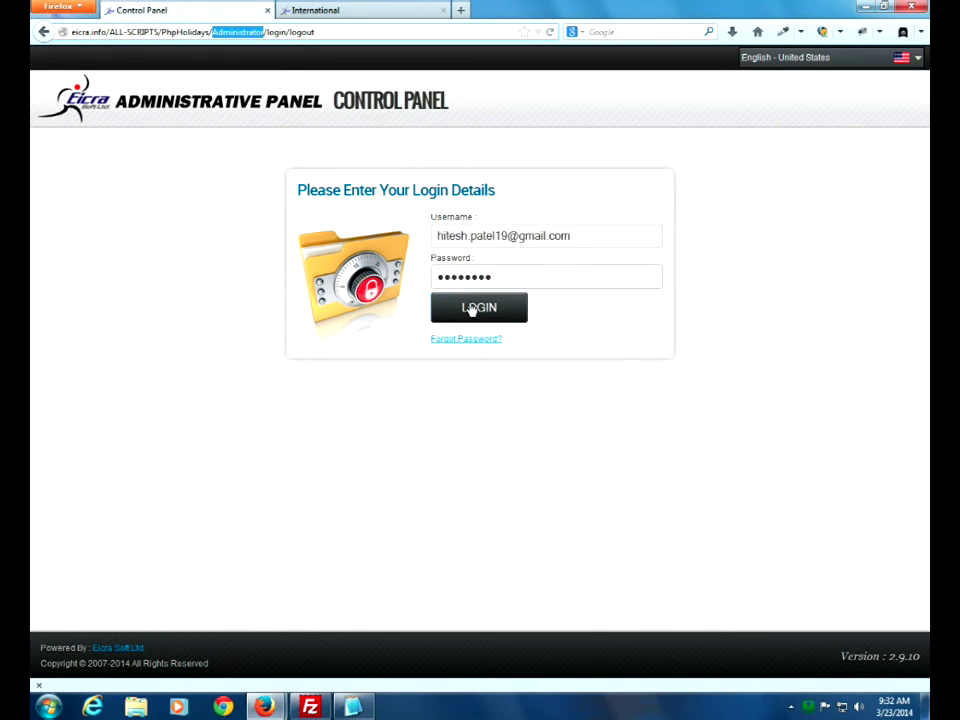
left_click_drag(436, 236, 587, 261)
left_click_drag(437, 277, 503, 279)
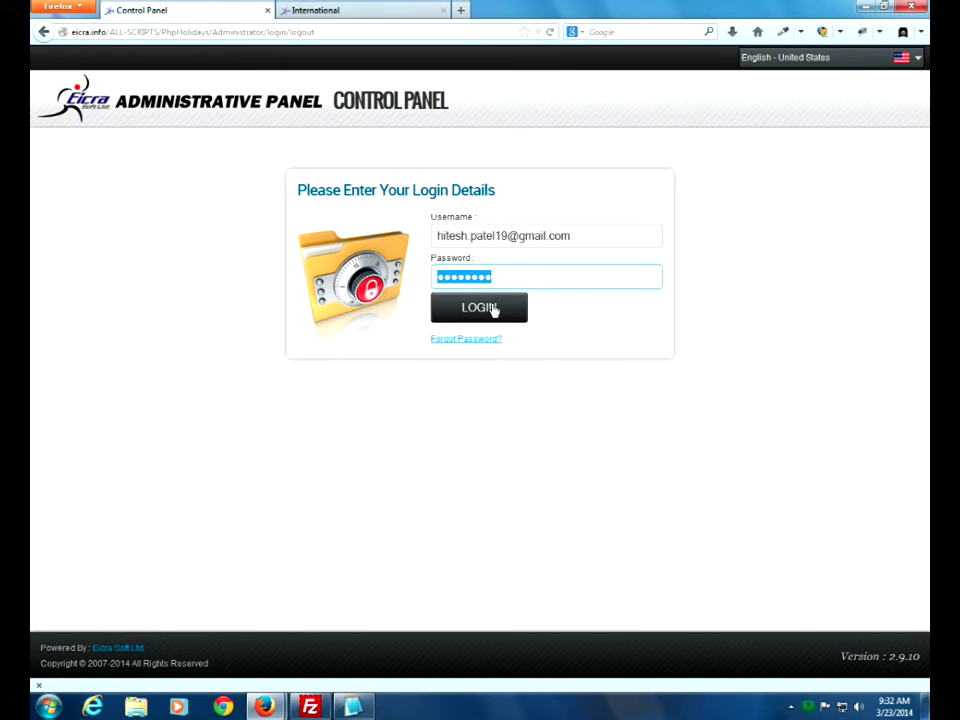
left_click(488, 310)
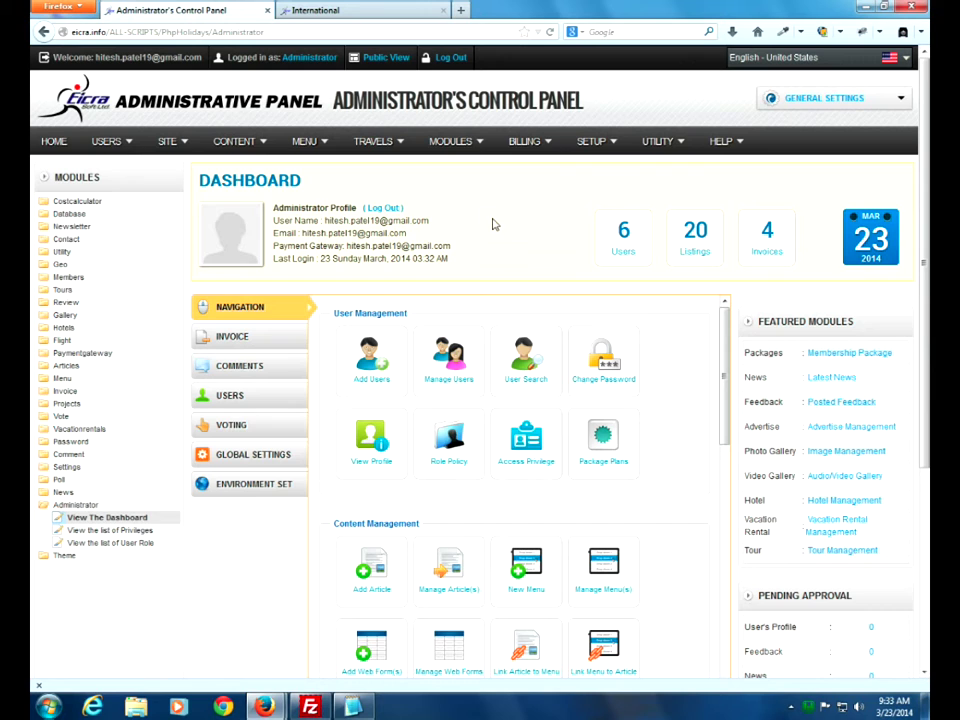
Open Ads / Commercials Management and set the list to show 500 items per page
mouse_move(457, 148)
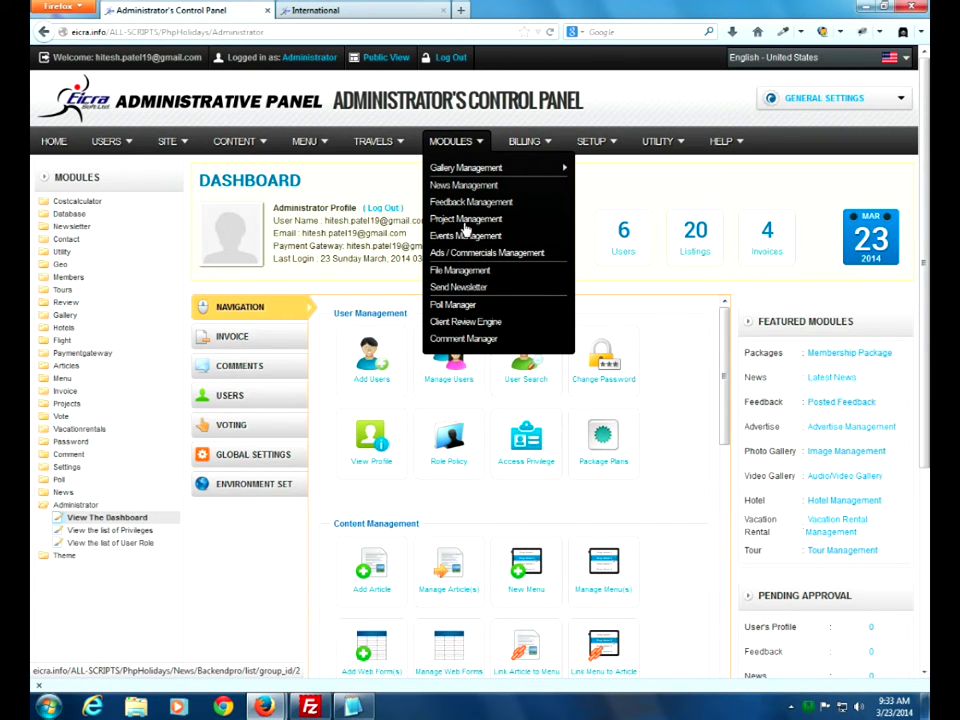
left_click(489, 256)
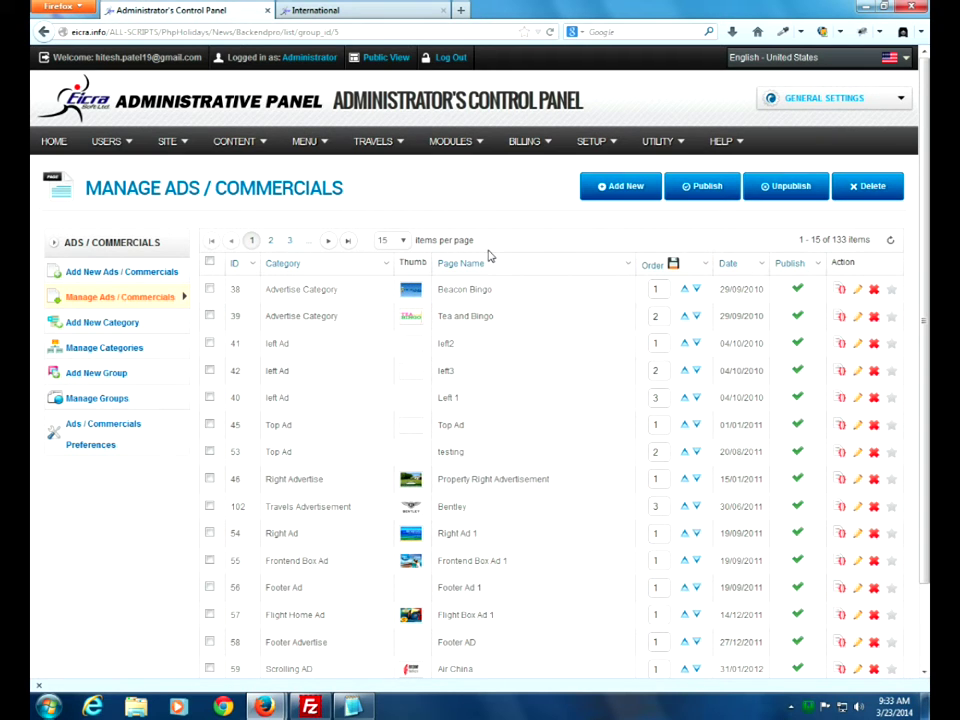
scroll(505, 304, "down", 3)
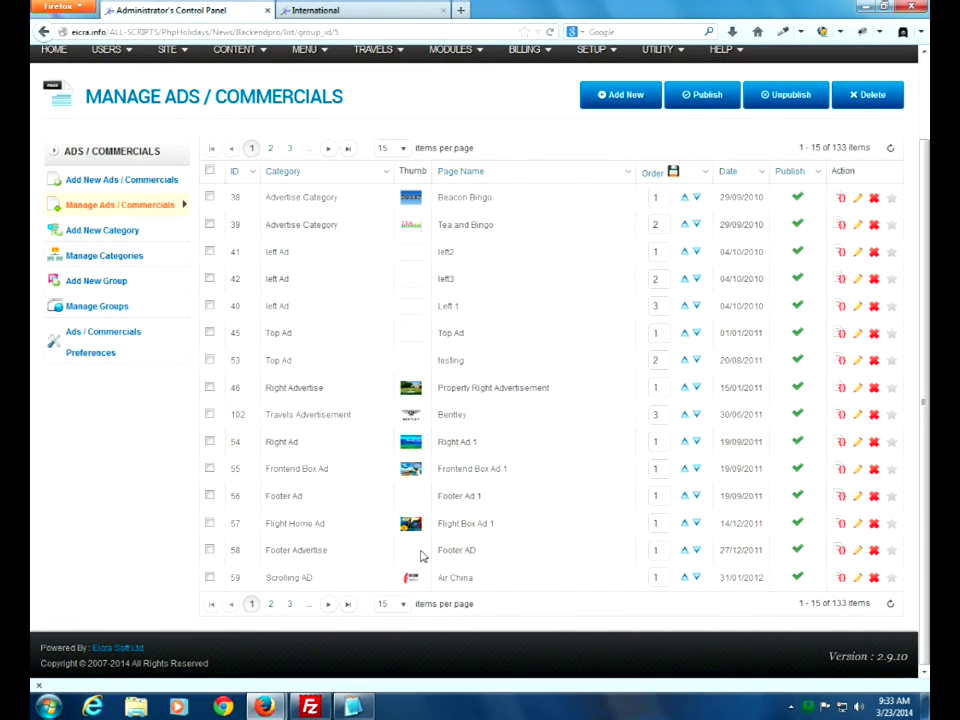
left_click(404, 606)
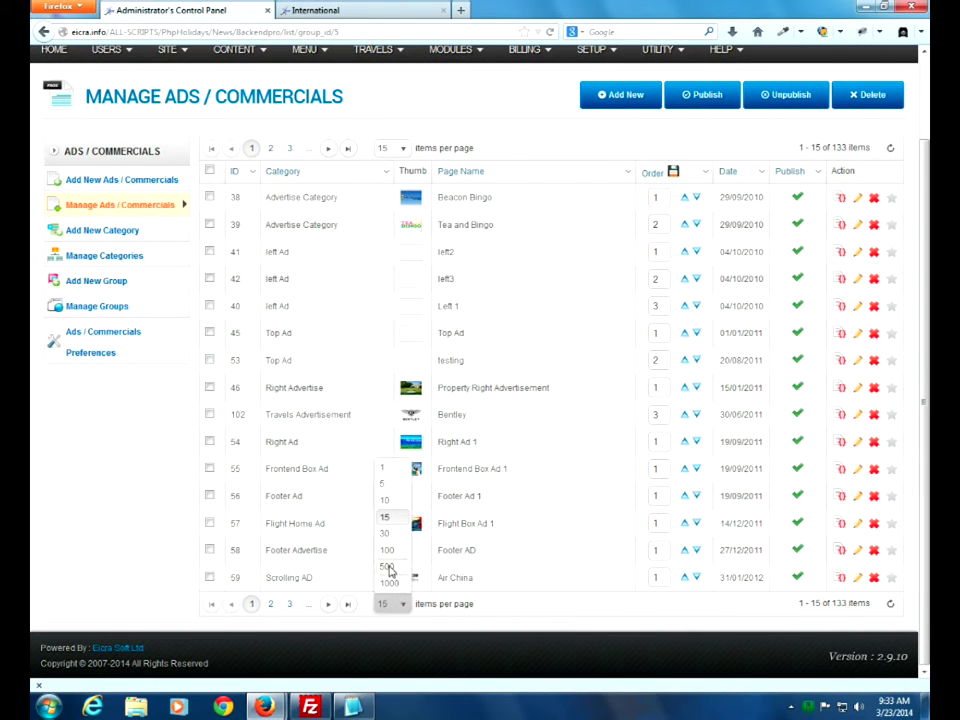
left_click(388, 568)
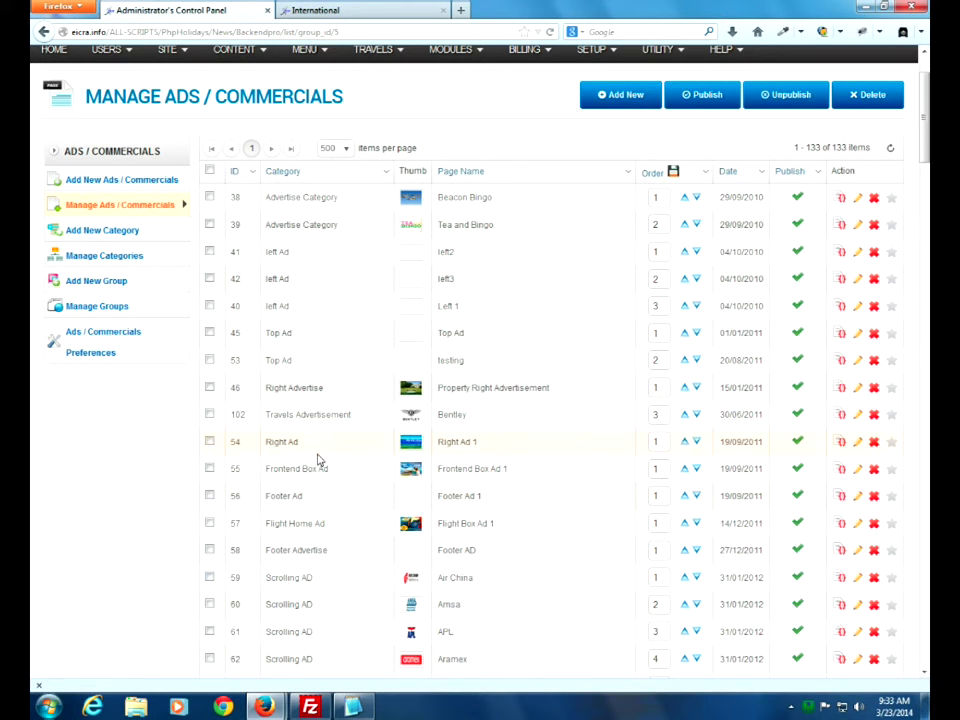
Find and tick the PHP Holidays Header AD entry among the ads, and open it for editing
scroll(318, 458, "down", 8)
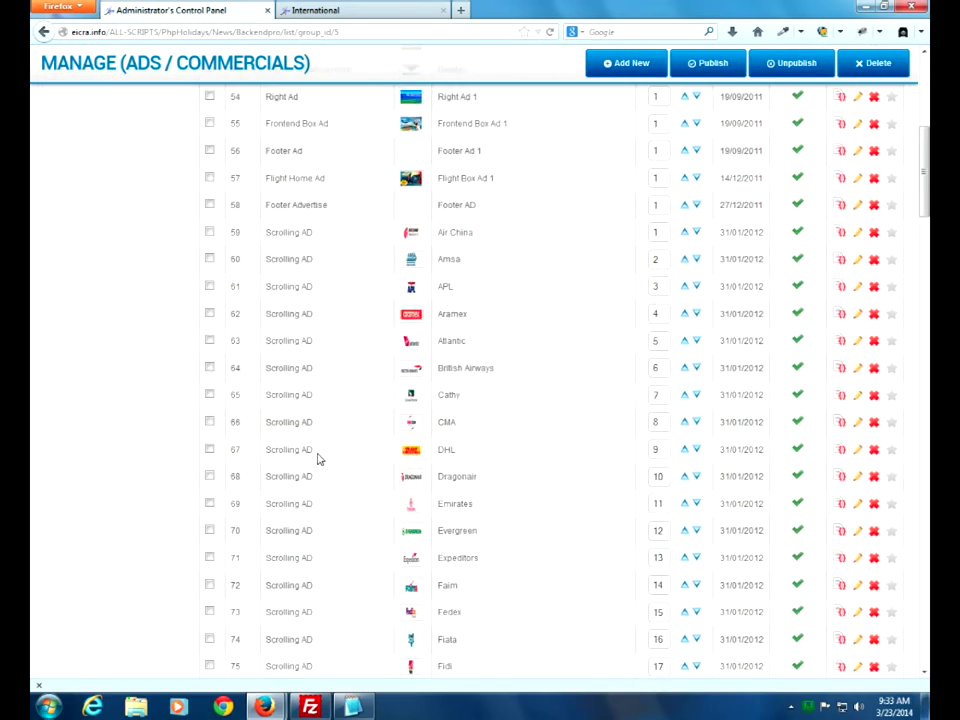
scroll(318, 458, "down", 12)
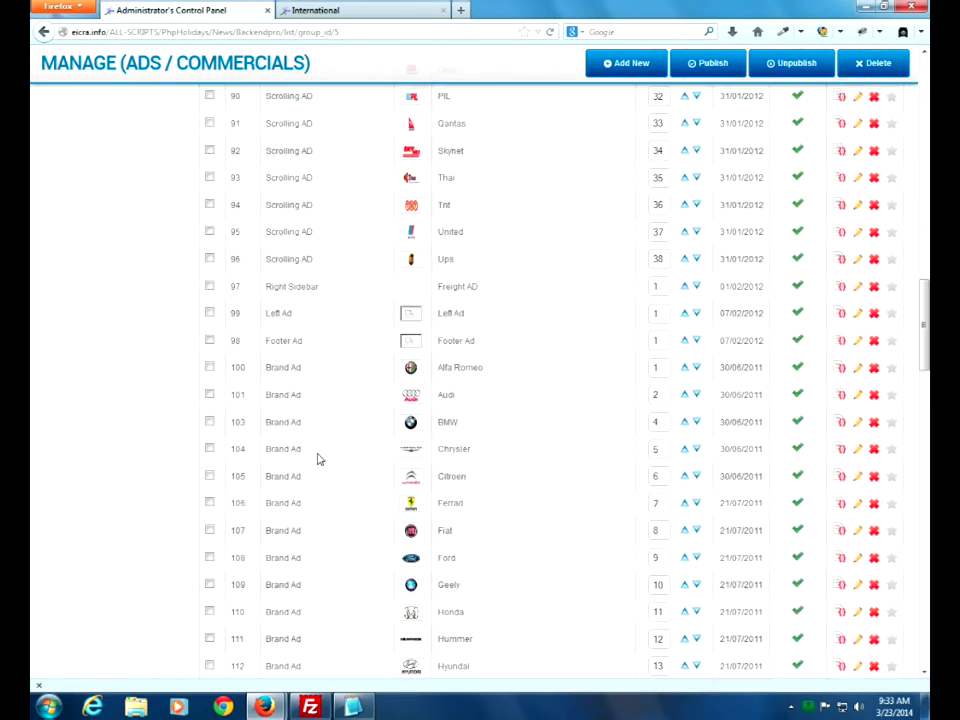
scroll(318, 458, "down", 12)
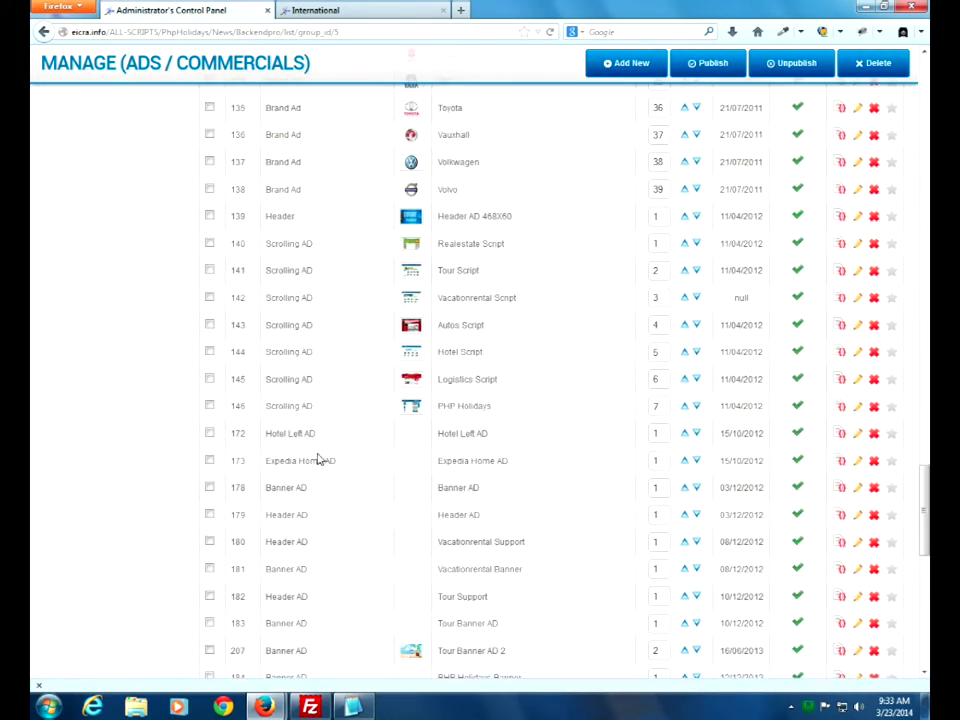
scroll(318, 458, "down", 10)
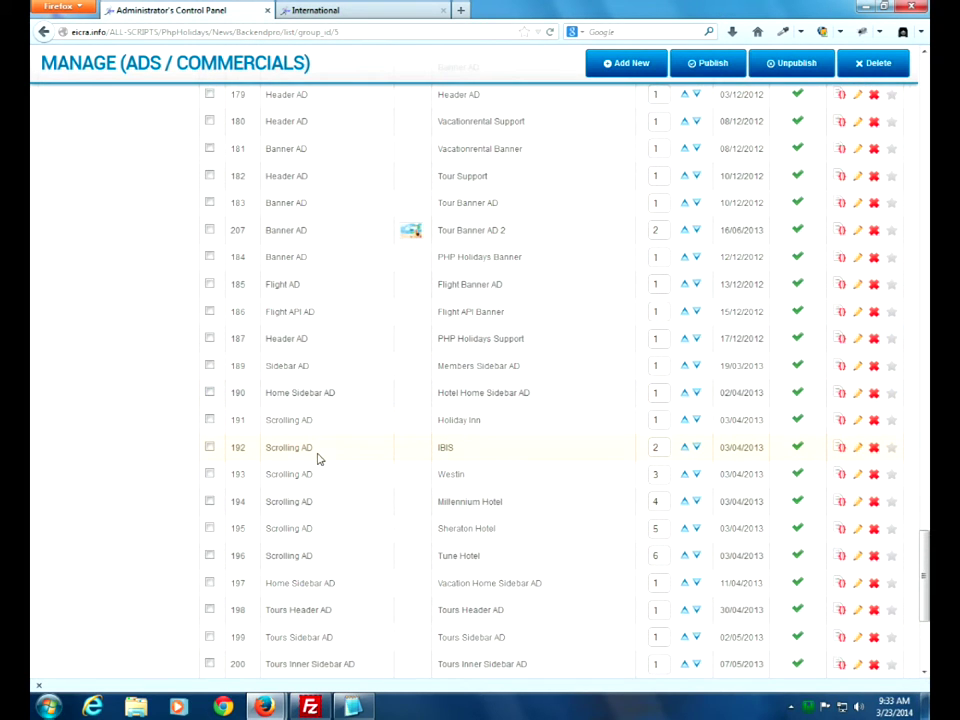
scroll(318, 454, "down", 3)
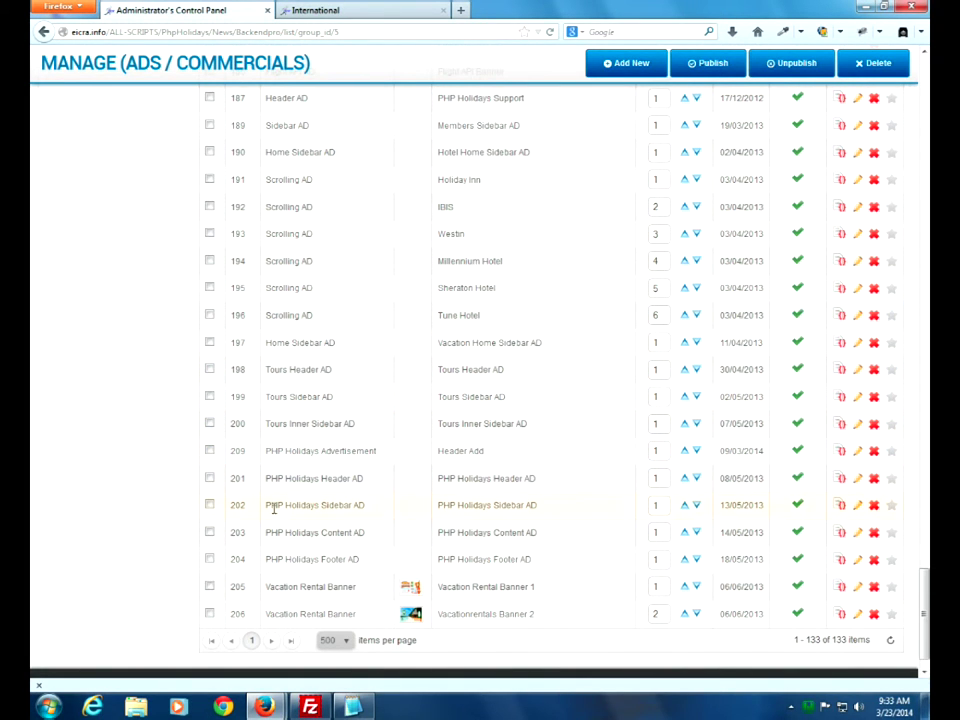
left_click(210, 479)
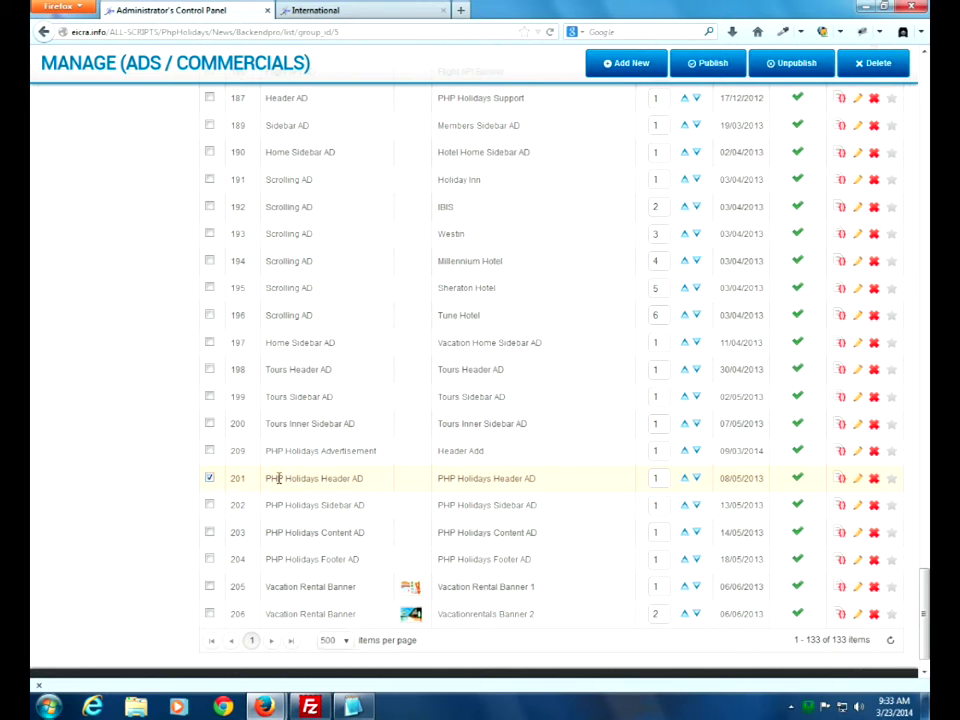
left_click_drag(268, 479, 373, 486)
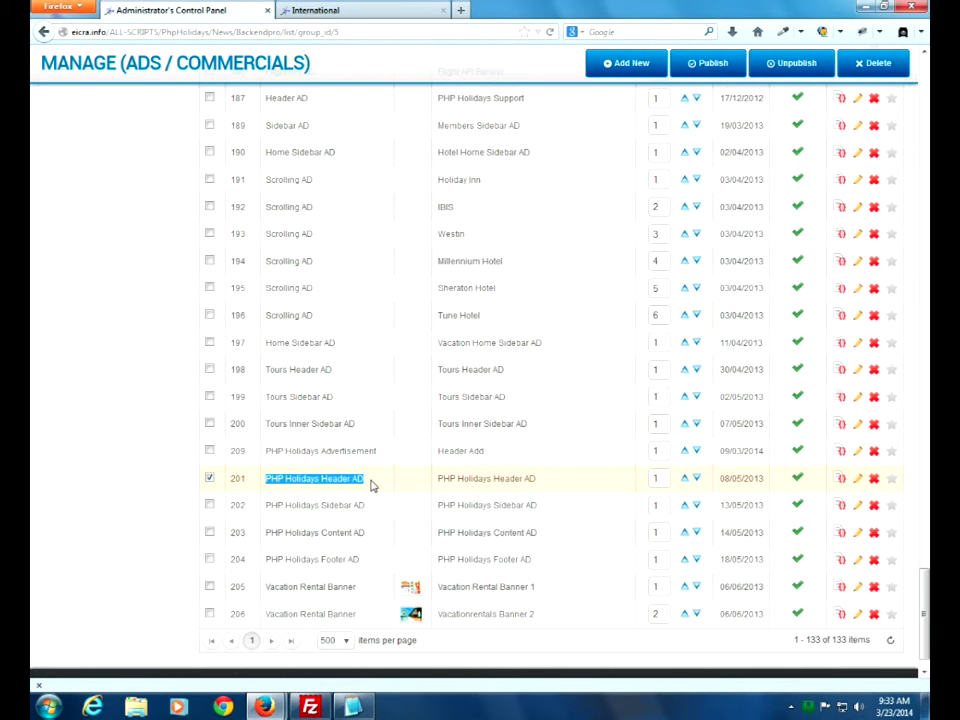
left_click_drag(438, 479, 539, 485)
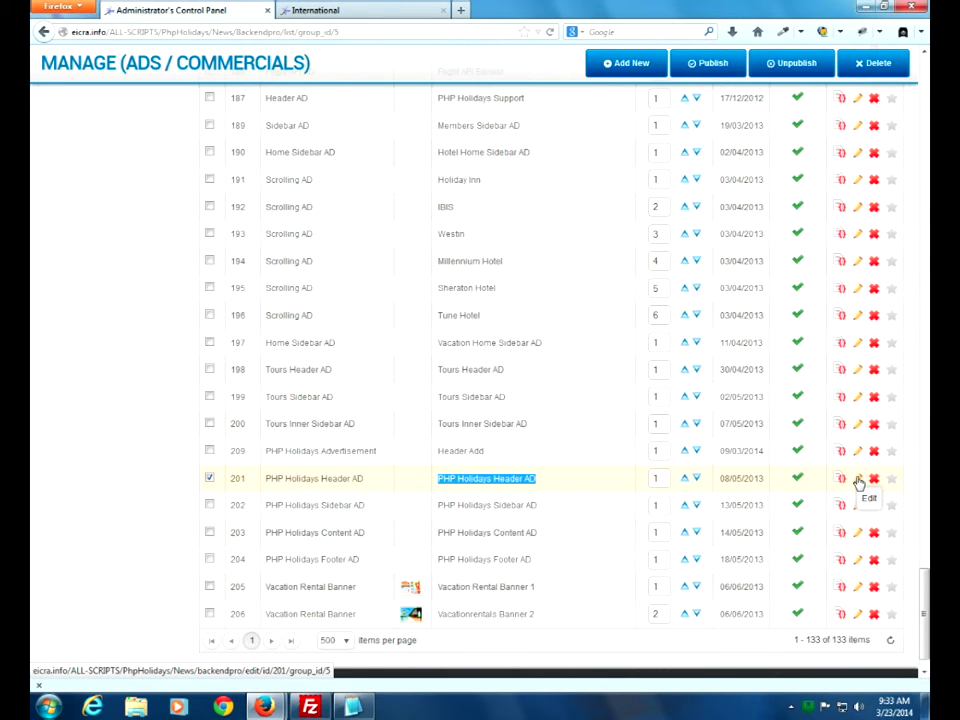
left_click(858, 483)
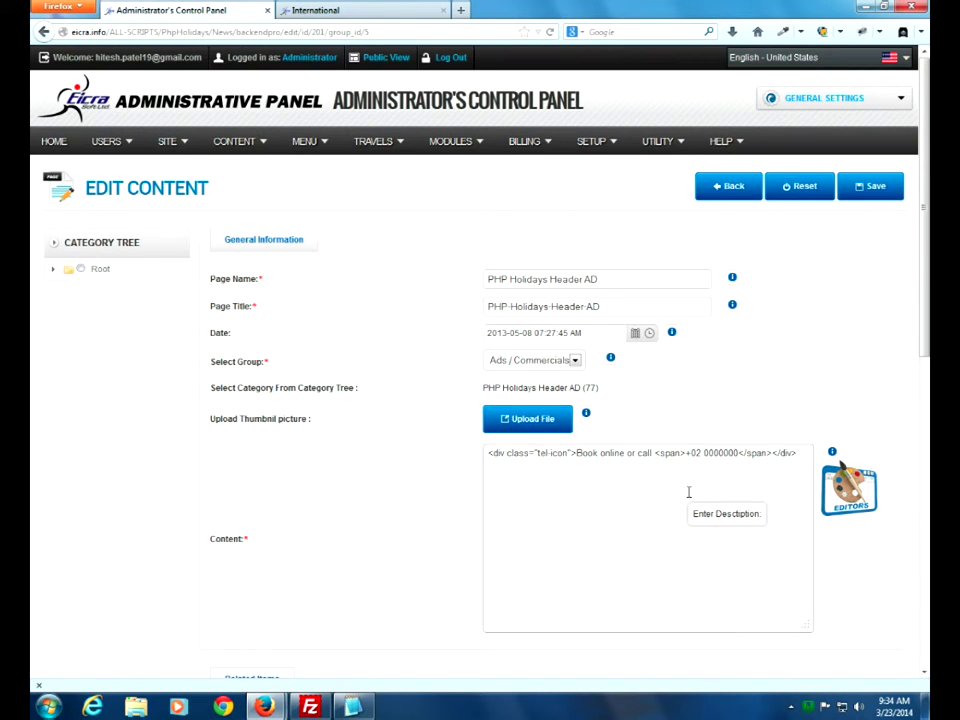
Show the header ad's content in the WYSIWYG editor and compare its booking text with the public site's header
left_click(850, 493)
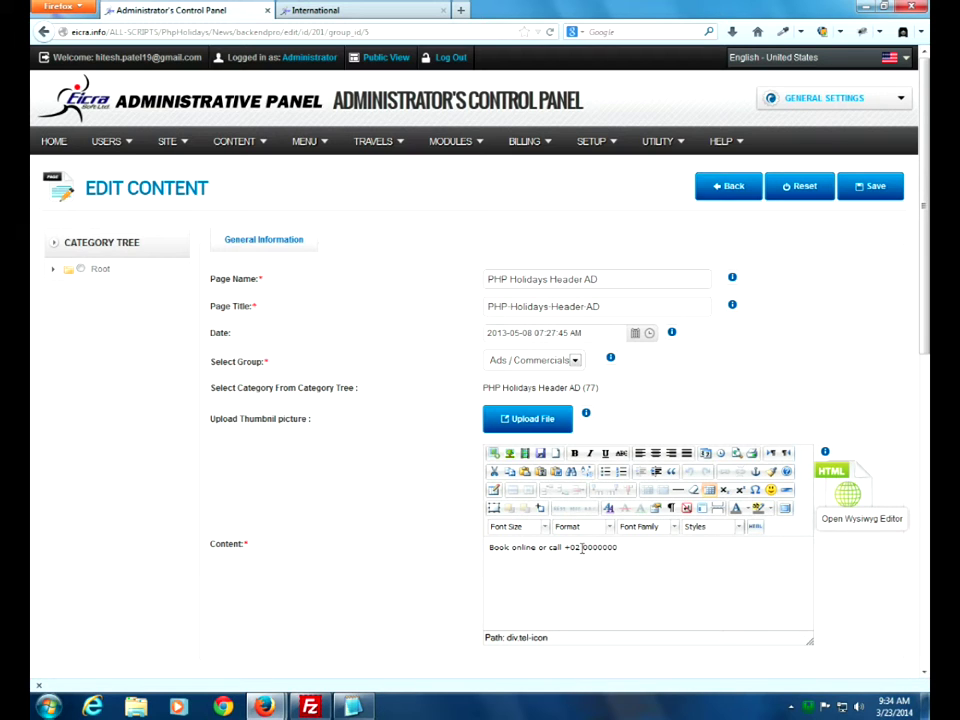
left_click_drag(489, 548, 627, 547)
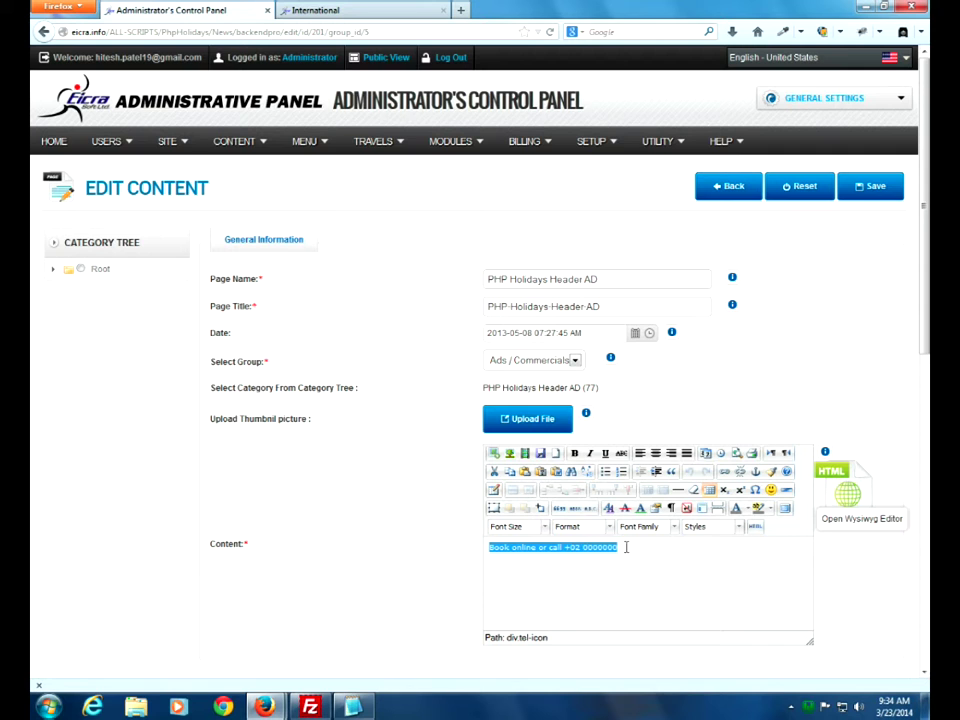
left_click(288, 12)
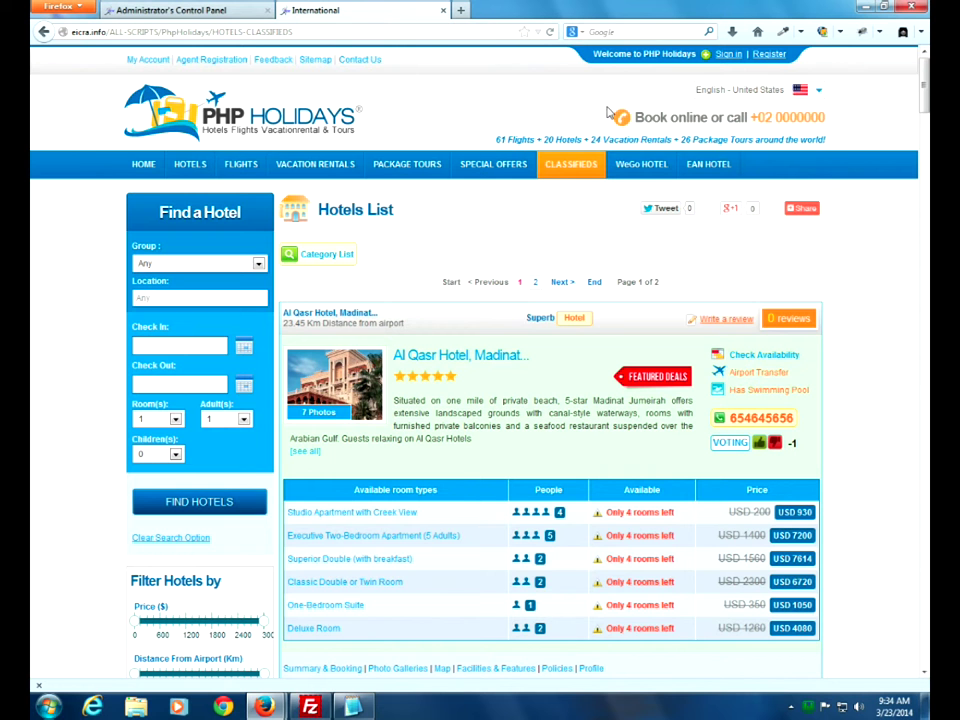
left_click_drag(637, 117, 824, 120)
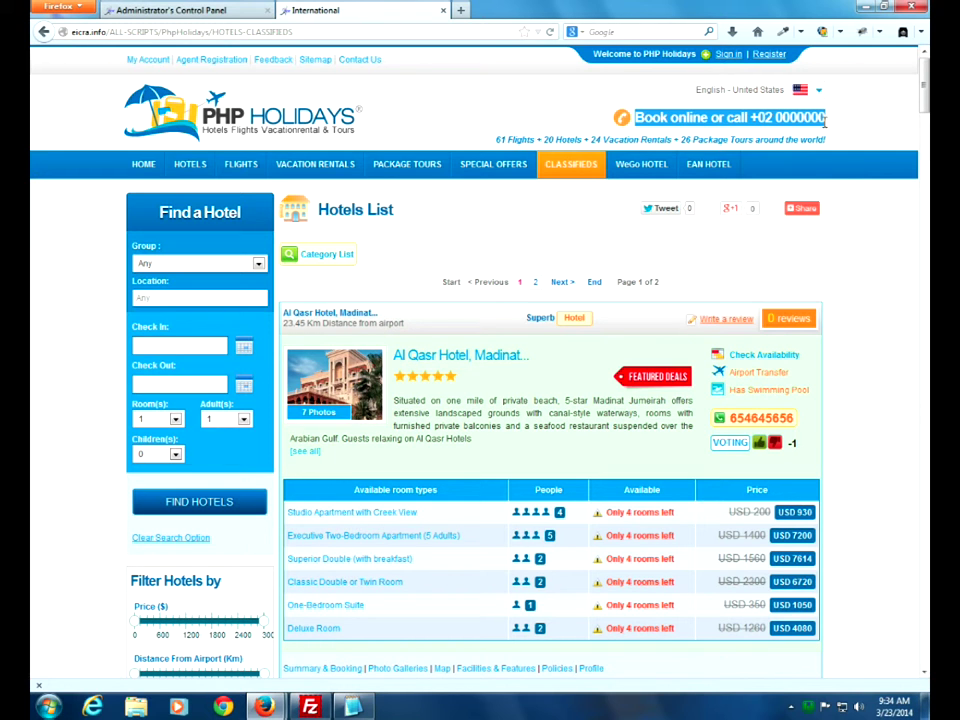
Return to the control panel, replace the phone number in the header ad's booking text with the new one, and save the ad
left_click(162, 10)
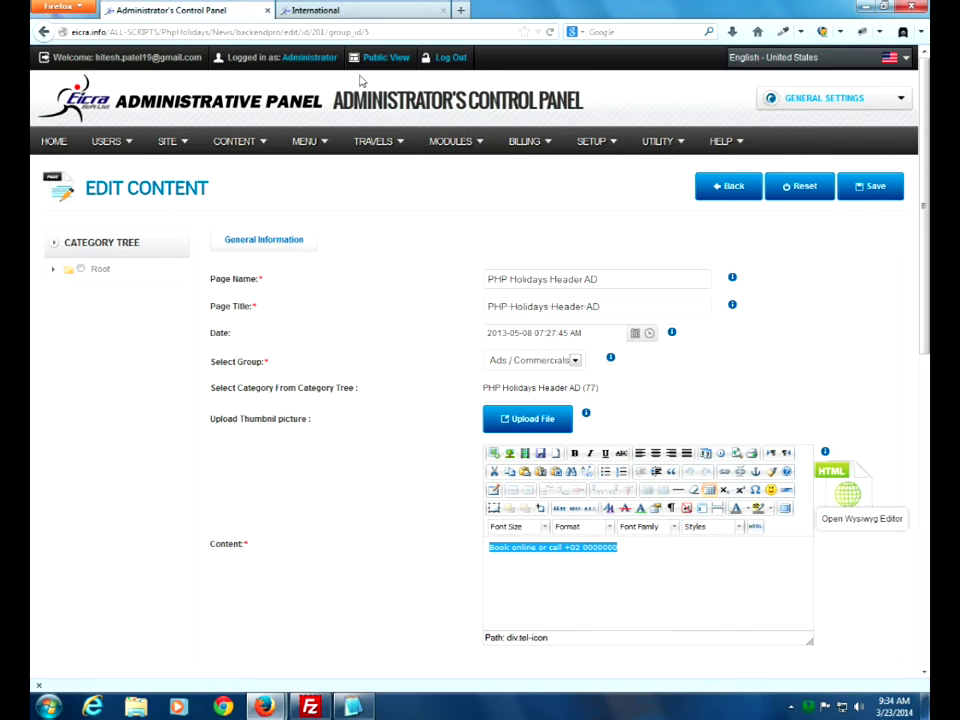
left_click(590, 547)
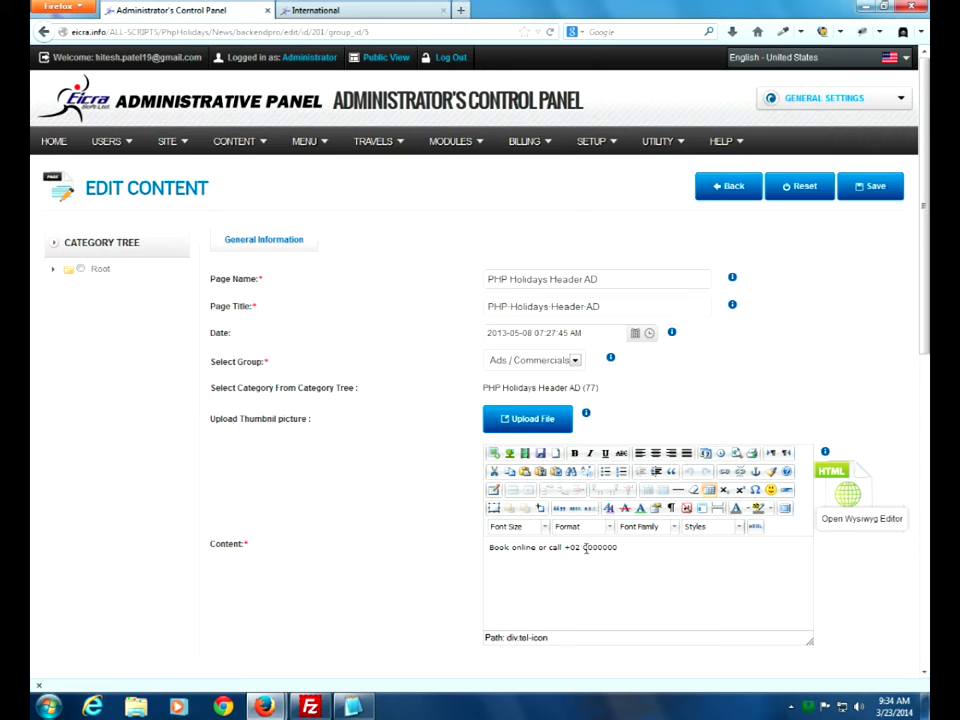
left_click_drag(583, 547, 614, 547)
type("88888")
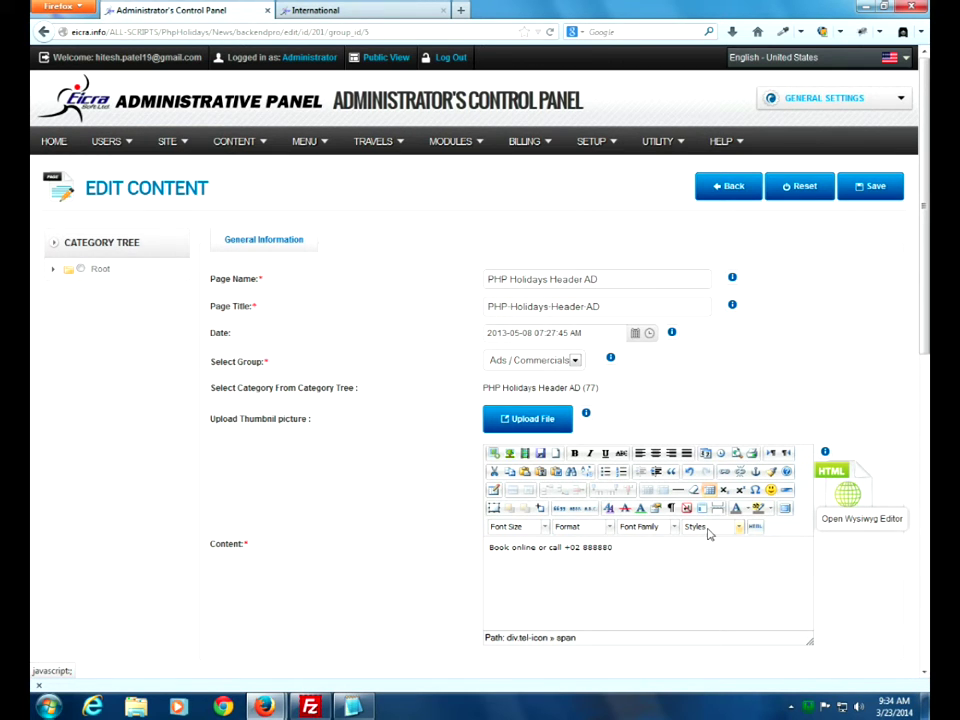
key("Delete")
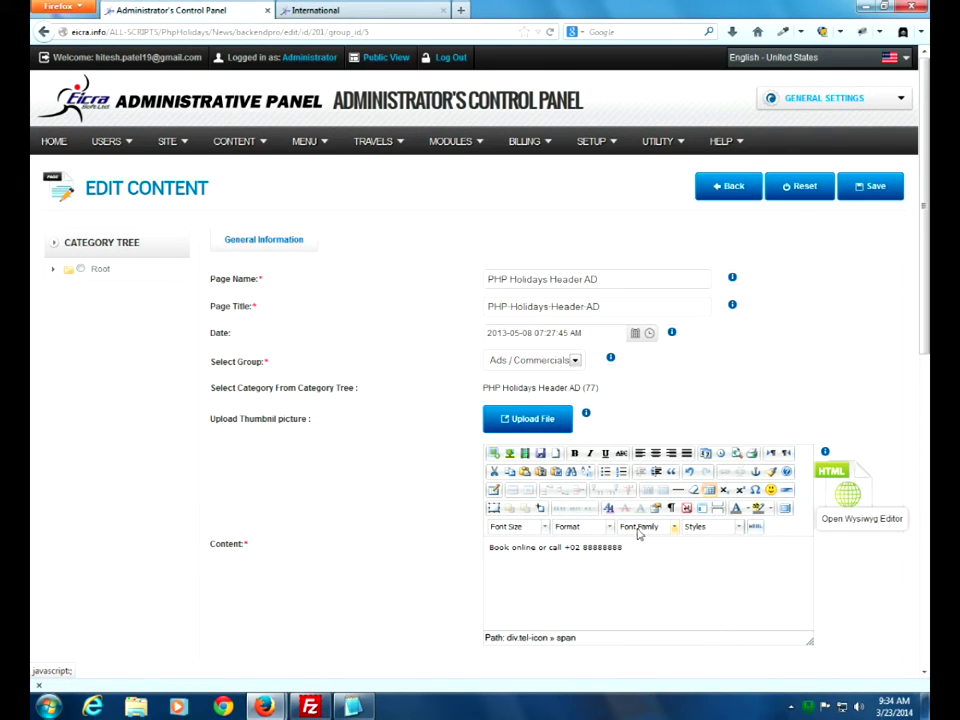
left_click(876, 188)
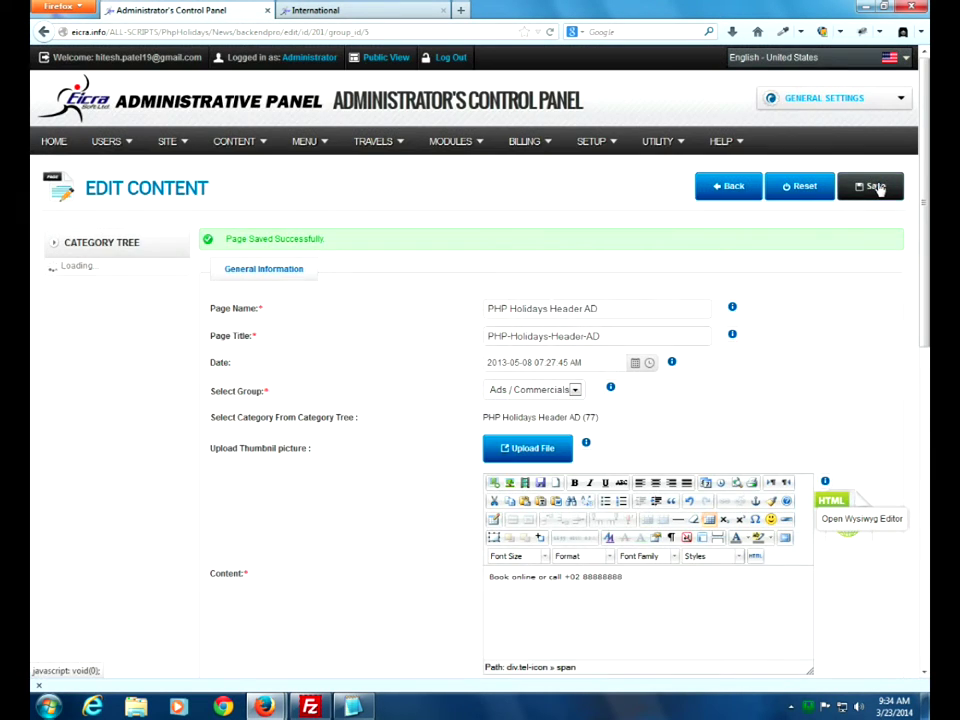
Reload the public Hotels List page and check the booking text in the site's header
left_click(332, 11)
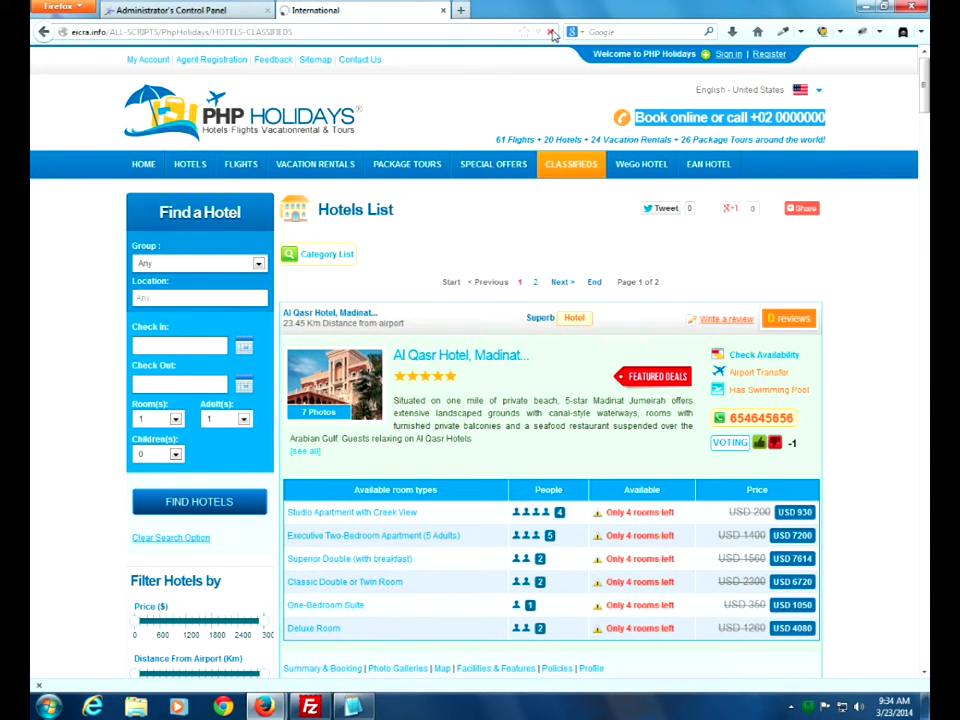
left_click(550, 32)
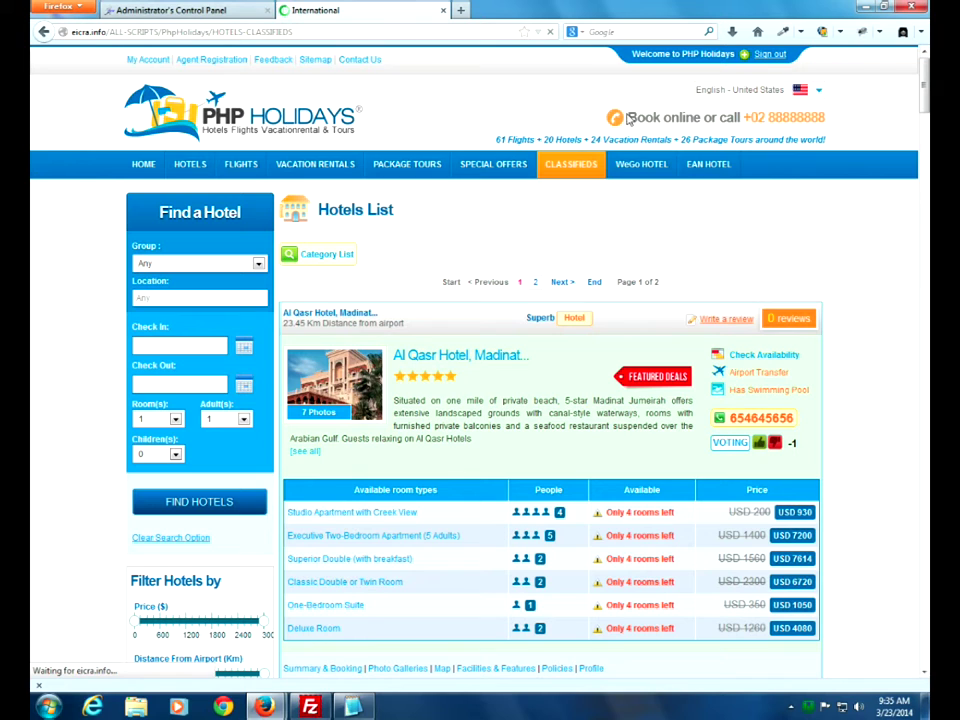
left_click_drag(629, 117, 825, 117)
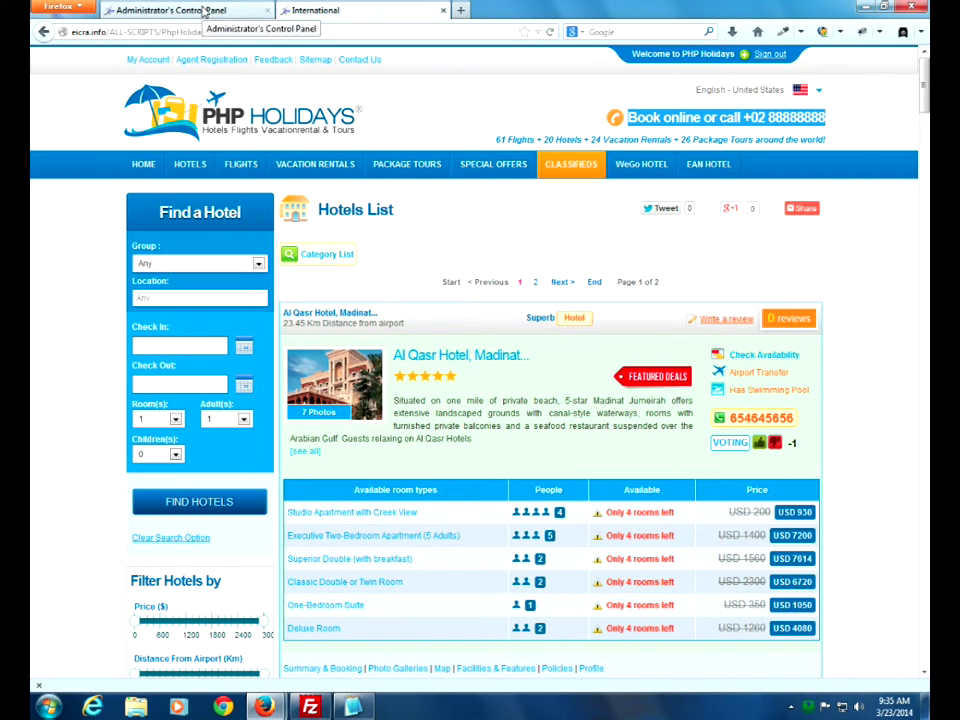
Go back to the Manage Ads / Commercials list in the control panel and show 500 items per page
left_click(204, 10)
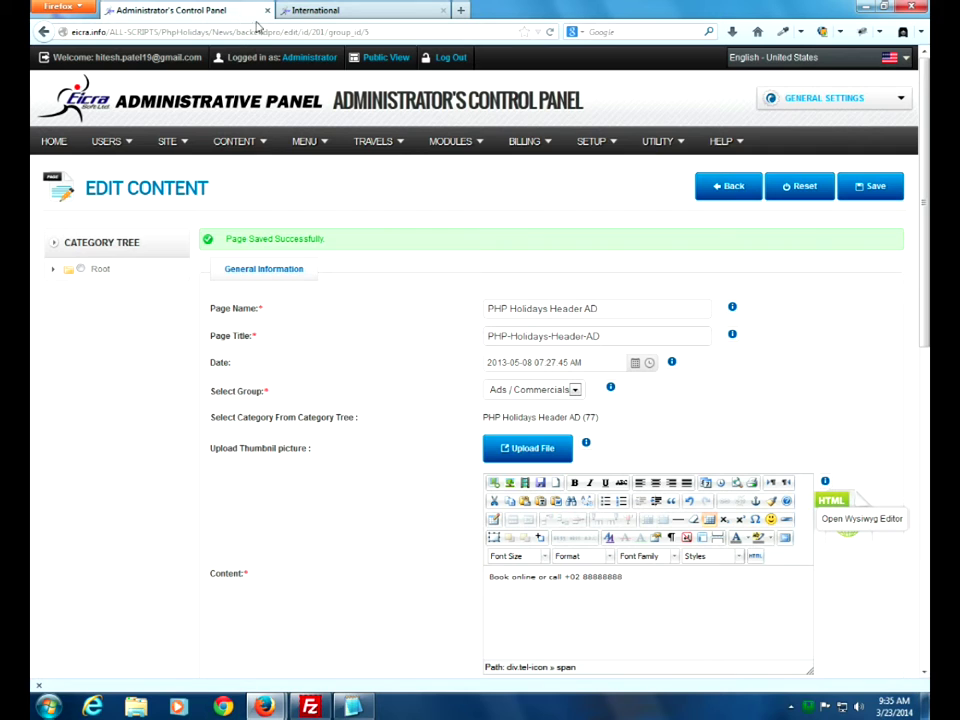
left_click(733, 187)
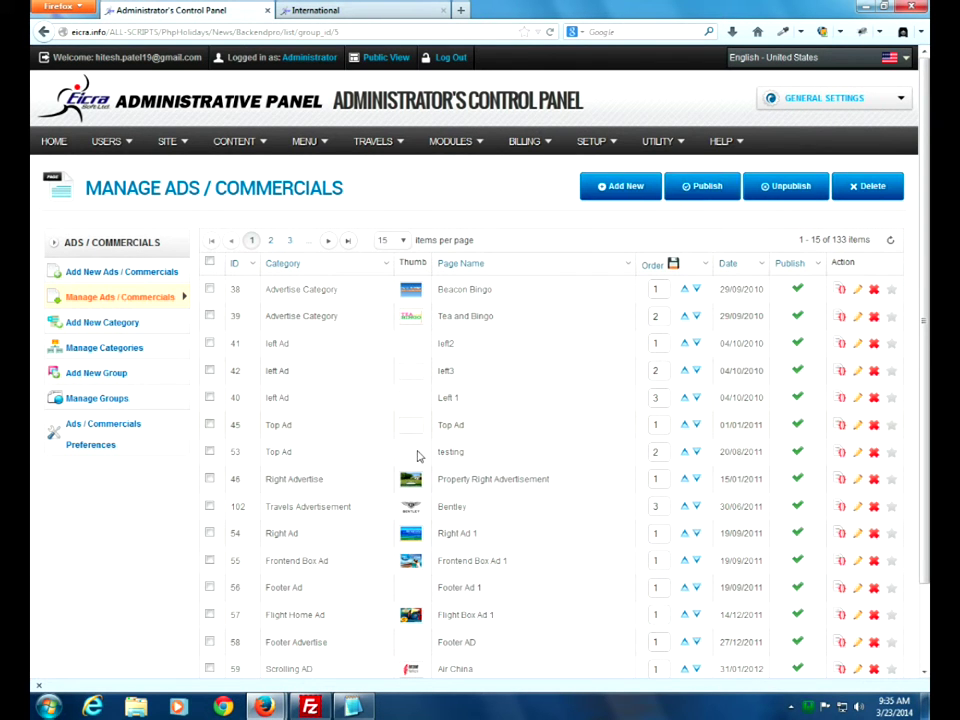
scroll(163, 521, "down", 2)
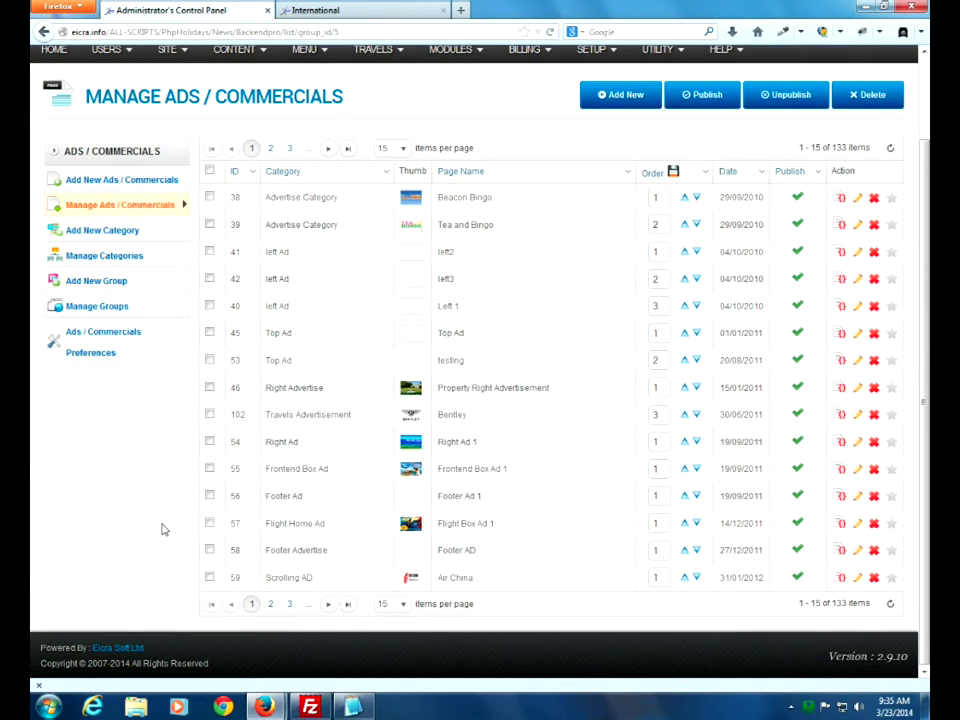
left_click(404, 606)
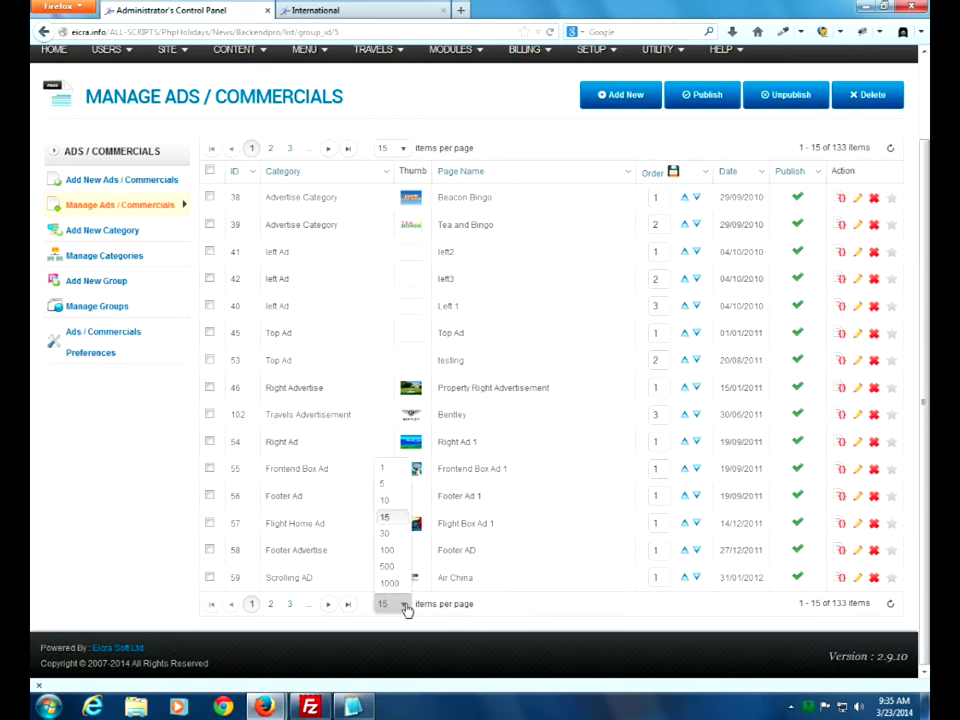
left_click(388, 567)
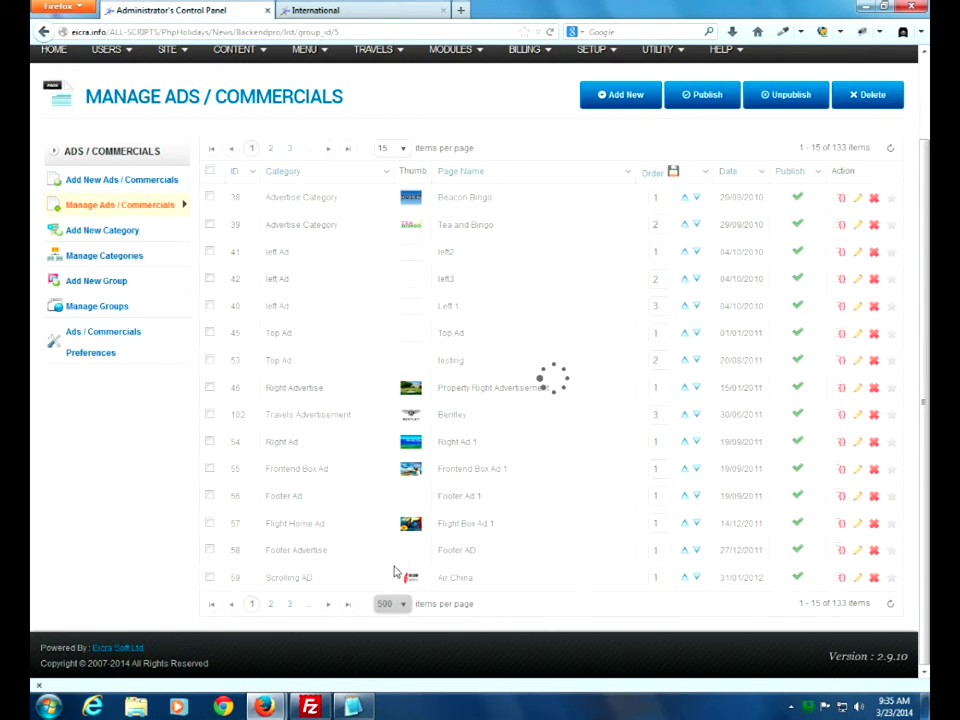
Find the PHP Holidays Header AD entry with ID 201 in the list and open its Copy Code window
scroll(375, 566, "down", 3)
scroll(374, 566, "down", 10)
scroll(374, 566, "down", 15)
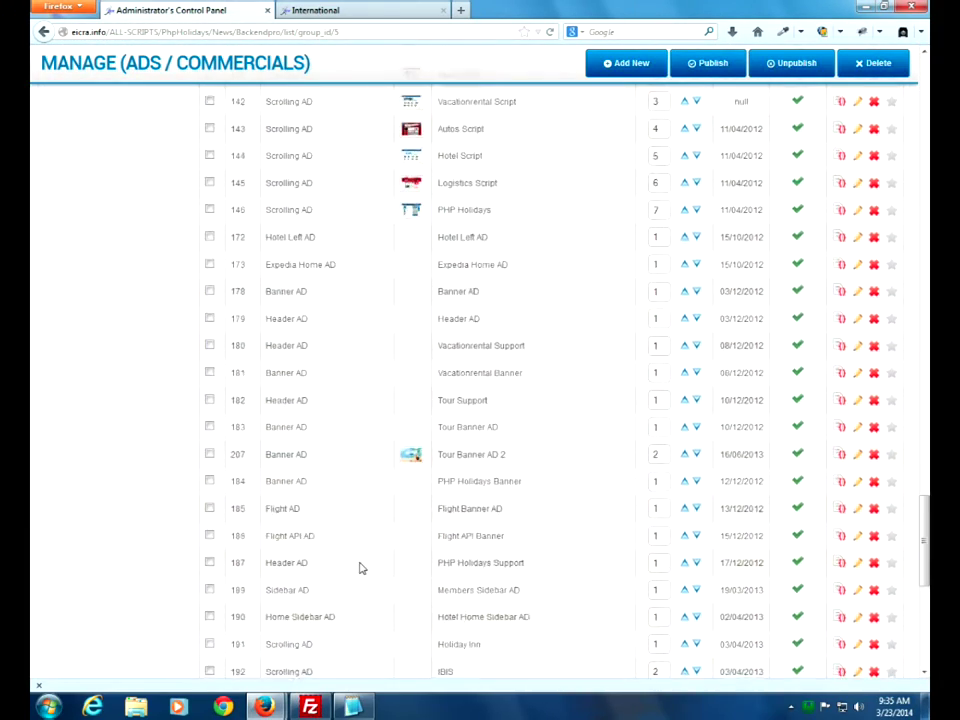
scroll(362, 568, "down", 1)
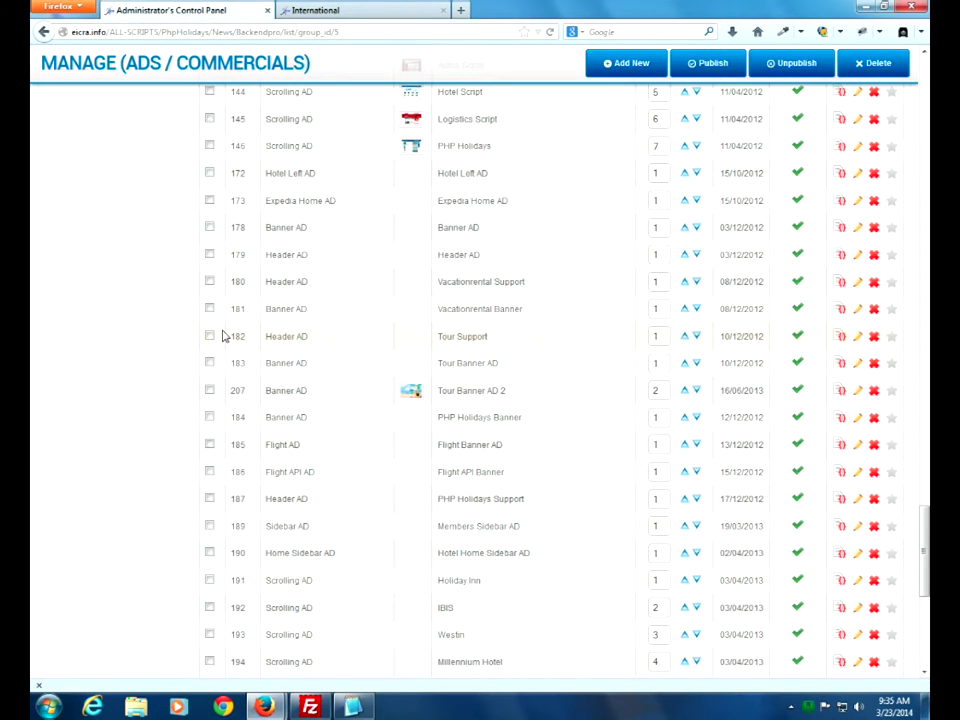
scroll(224, 340, "down", 4)
scroll(228, 423, "down", 3)
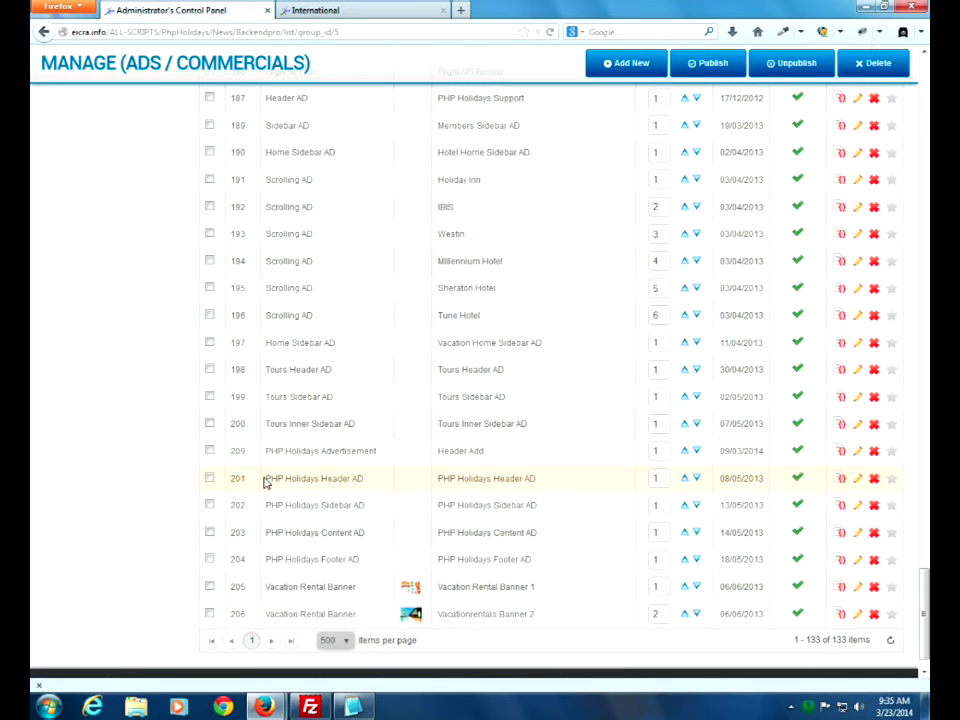
left_click(841, 480)
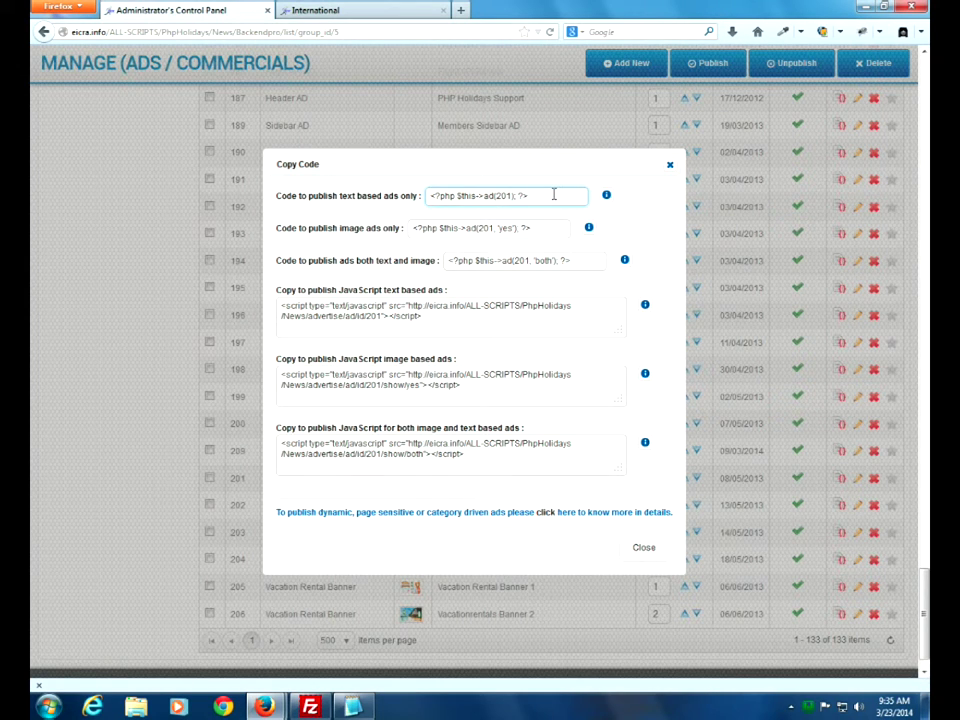
Review the PHP and JavaScript codes for publishing the ad as text, as image, and as both
left_click_drag(554, 194, 431, 195)
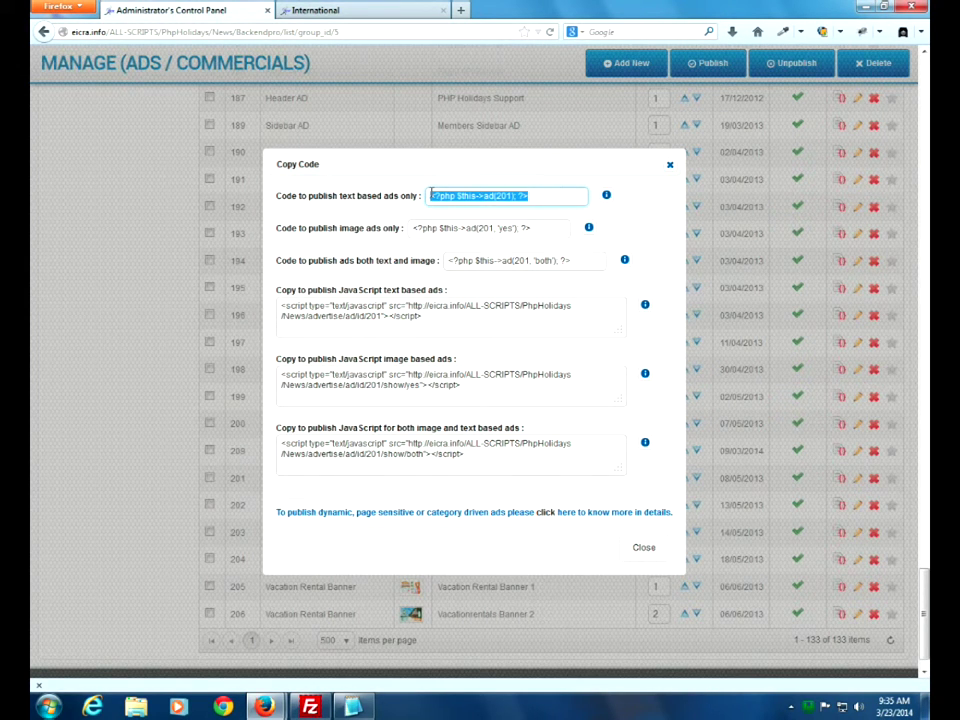
left_click_drag(413, 228, 558, 228)
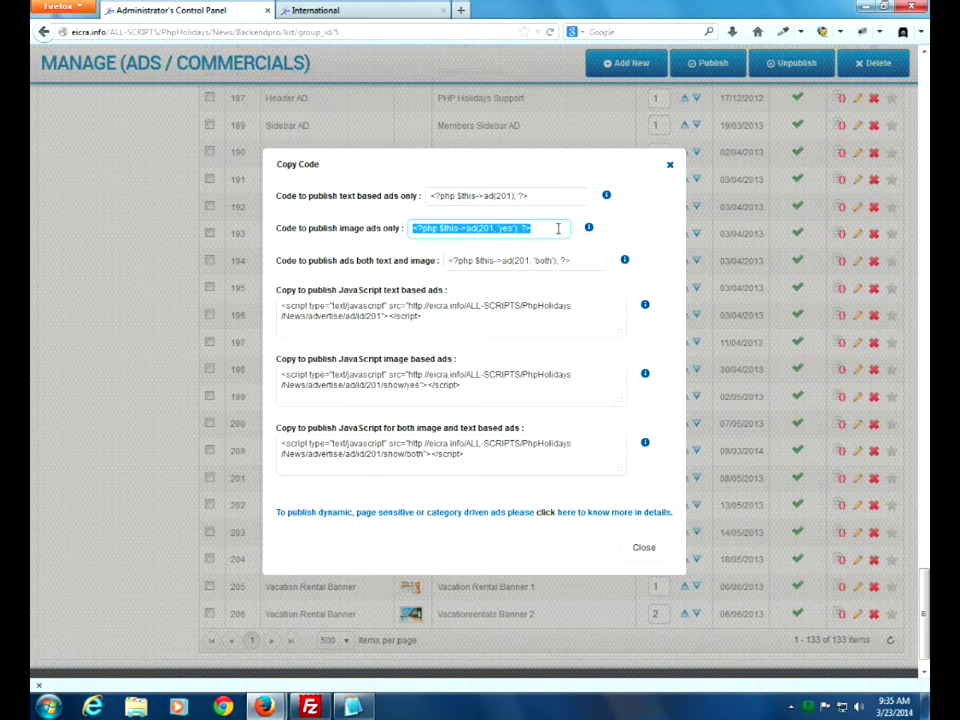
left_click_drag(449, 260, 590, 259)
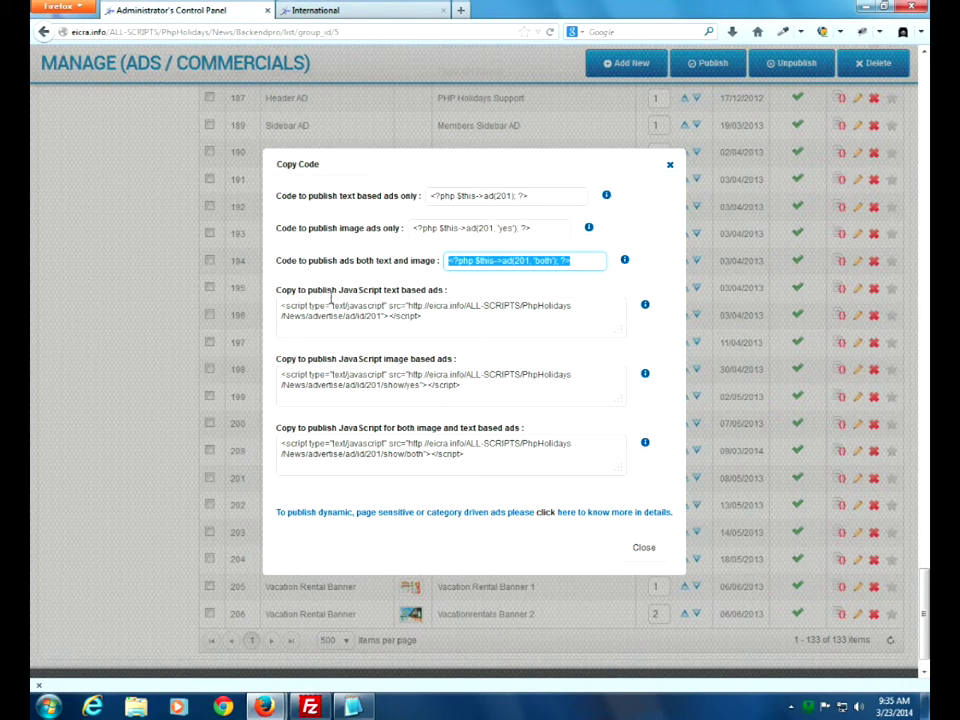
left_click_drag(281, 306, 428, 320)
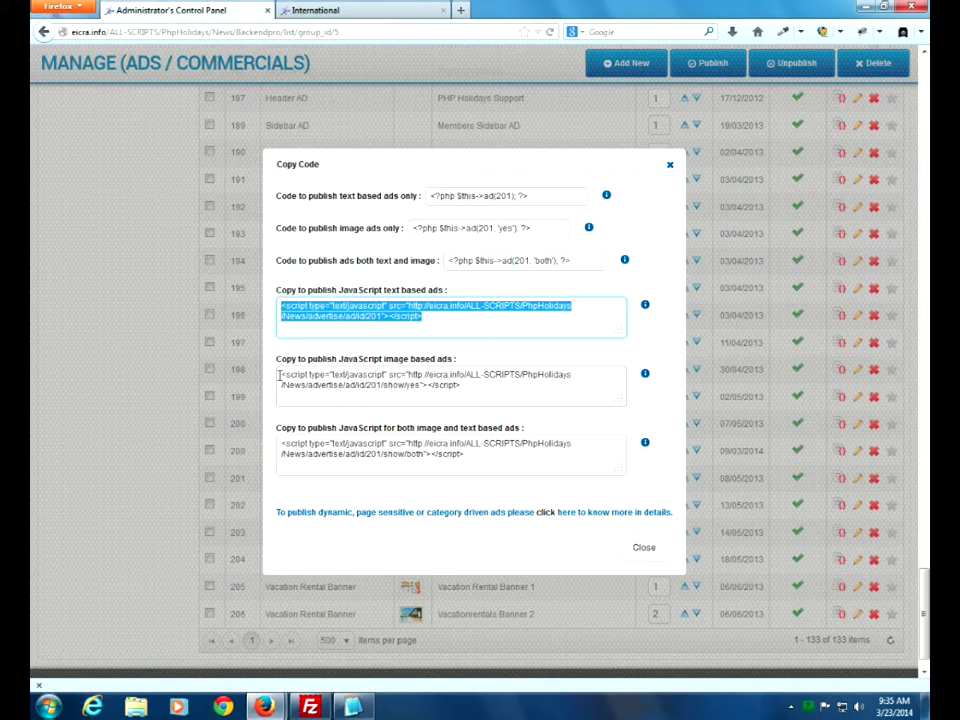
left_click_drag(279, 375, 499, 401)
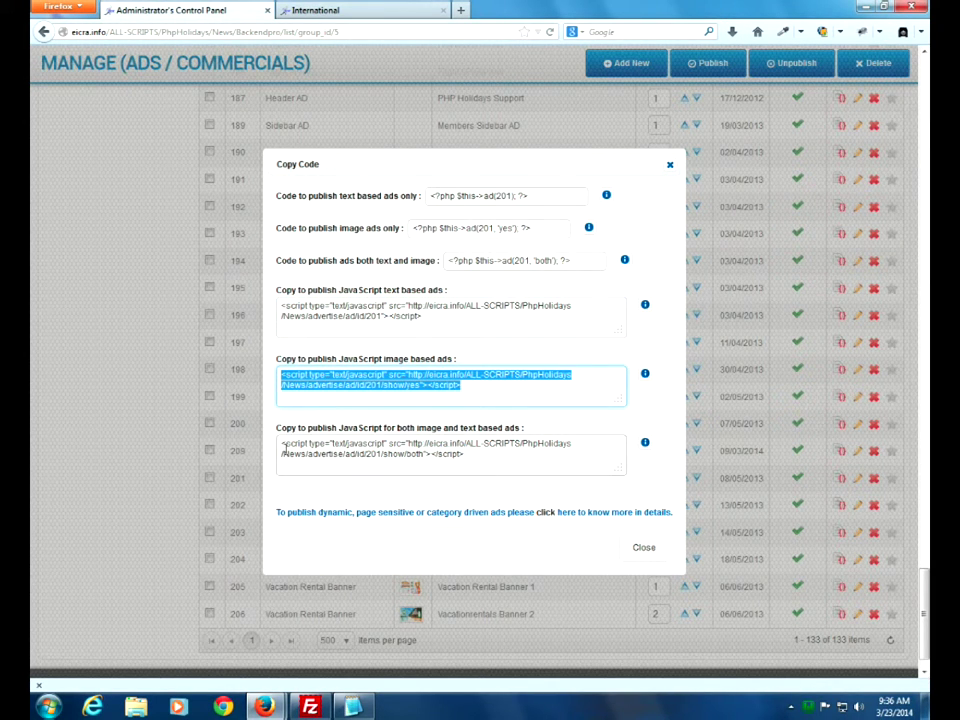
left_click_drag(280, 446, 511, 460)
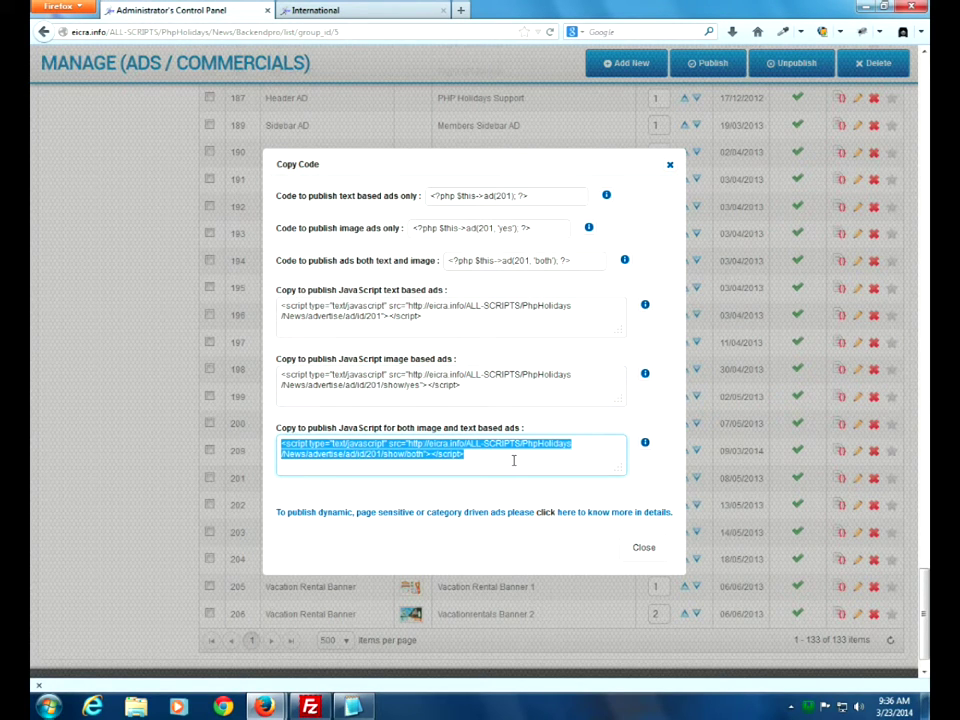
Copy the text-based ad code <?php $this->ad(201); ?> and close the Copy Code window
left_click(542, 196)
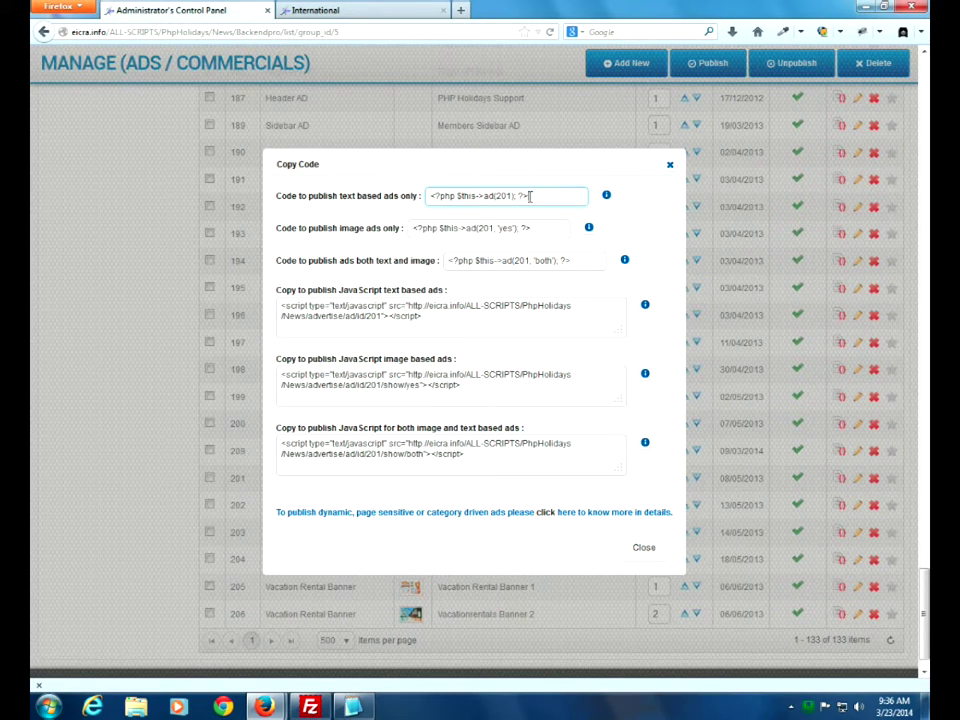
left_click_drag(530, 196, 423, 195)
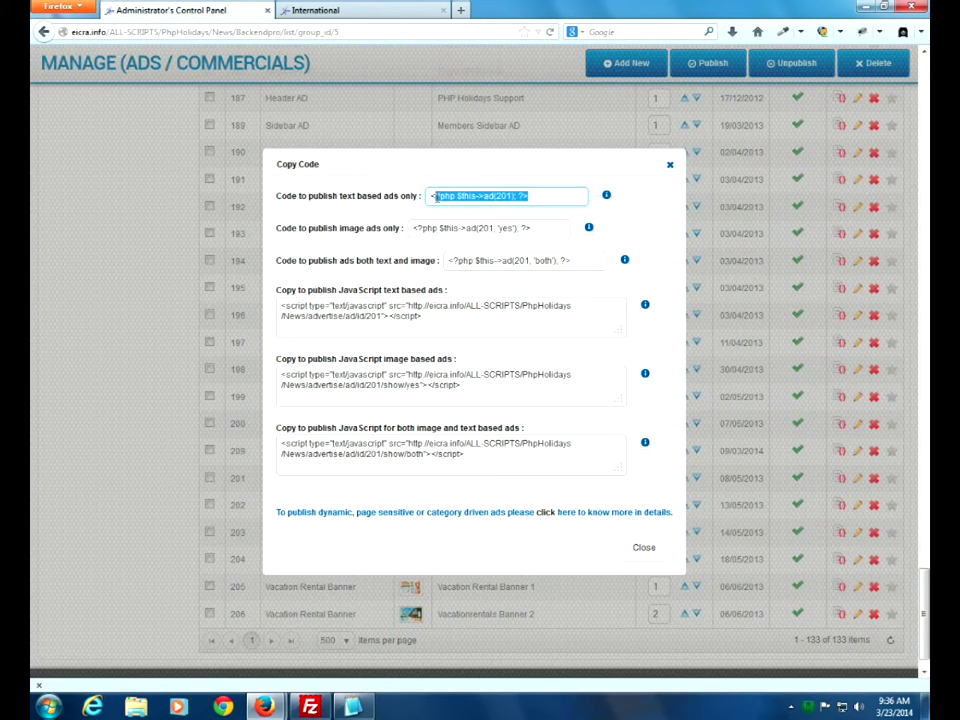
right_click(428, 196)
left_click(494, 244)
left_click(645, 550)
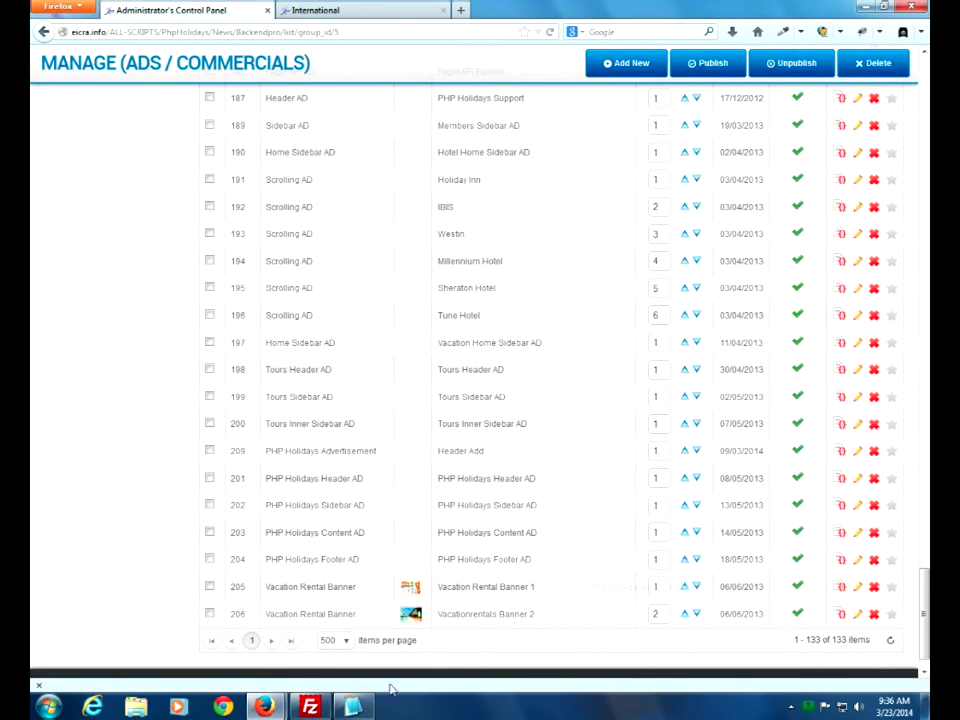
Switch to FileZilla and open the ALL-SCRIPTS/PhpHolidays folder inside public_html on the remote site
mouse_move(310, 706)
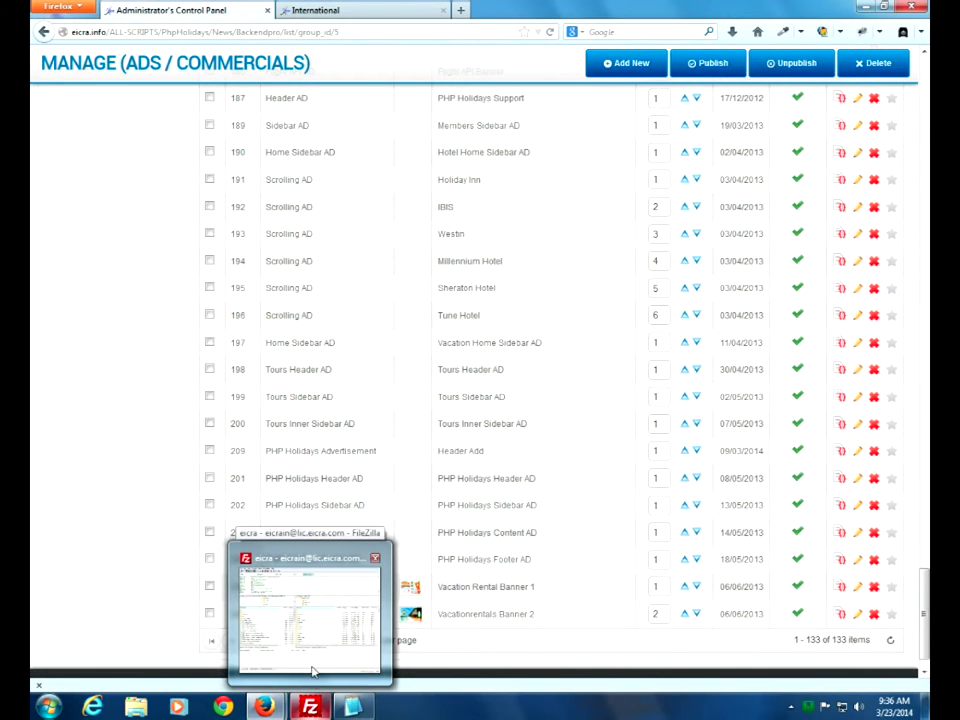
left_click(312, 671)
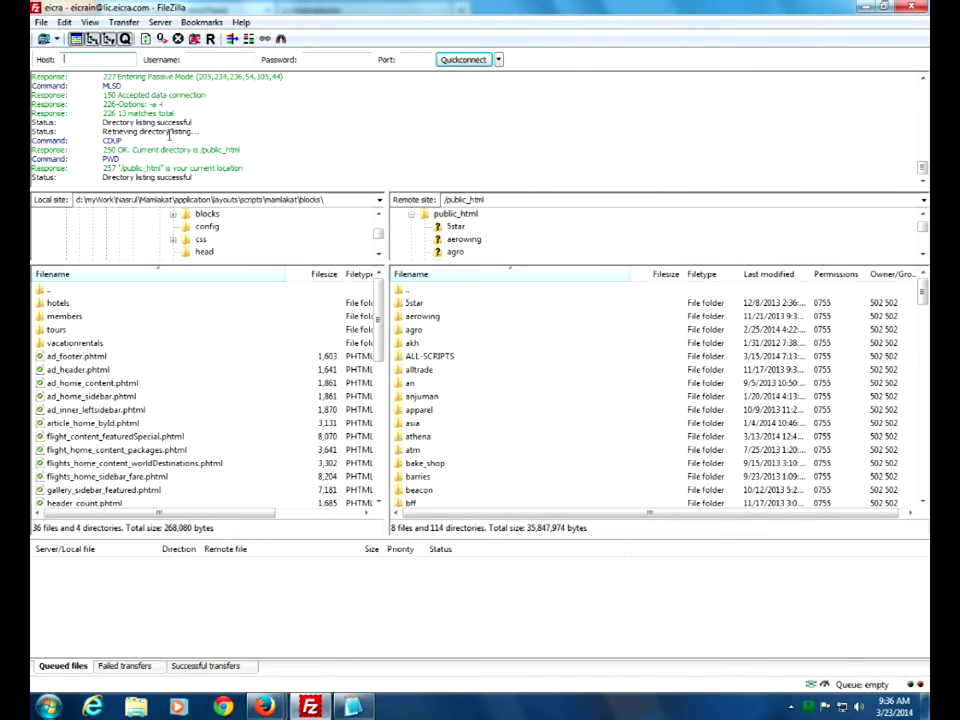
left_click(465, 199)
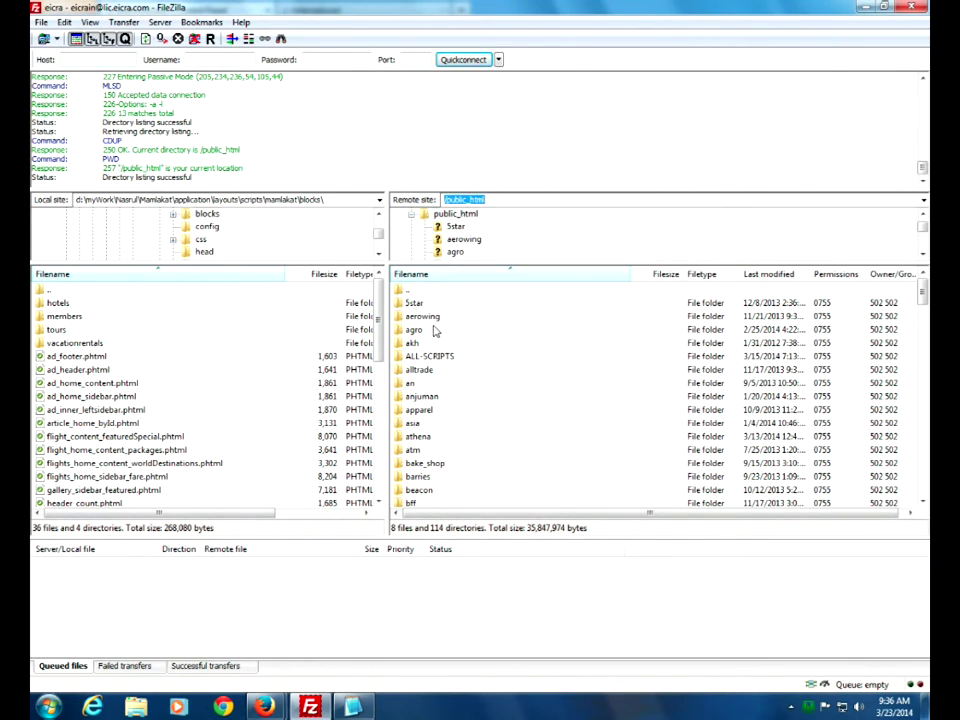
left_click(398, 362)
double_click(398, 362)
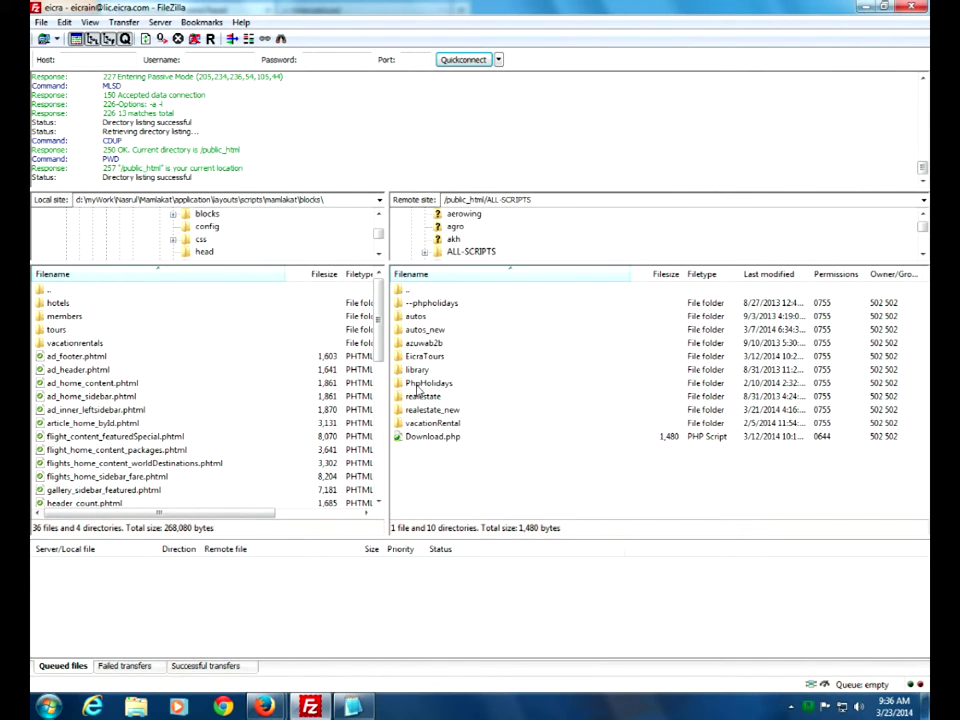
double_click(403, 386)
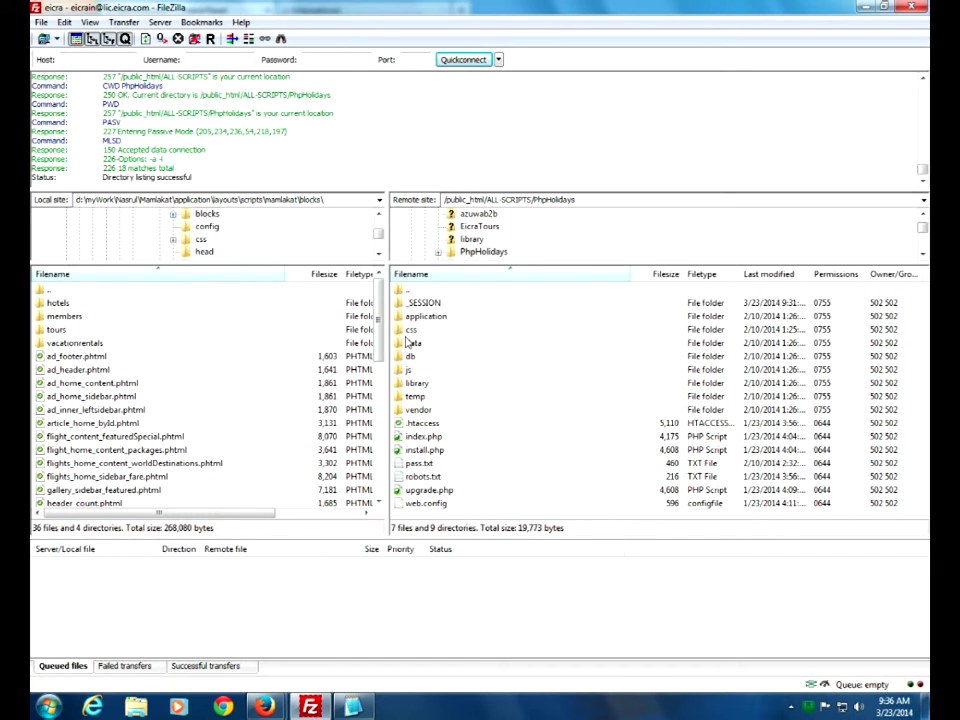
Open the application/layouts/scripts/phpholidays_default folder within PhpHolidays on the remote site
left_click(402, 318)
double_click(402, 318)
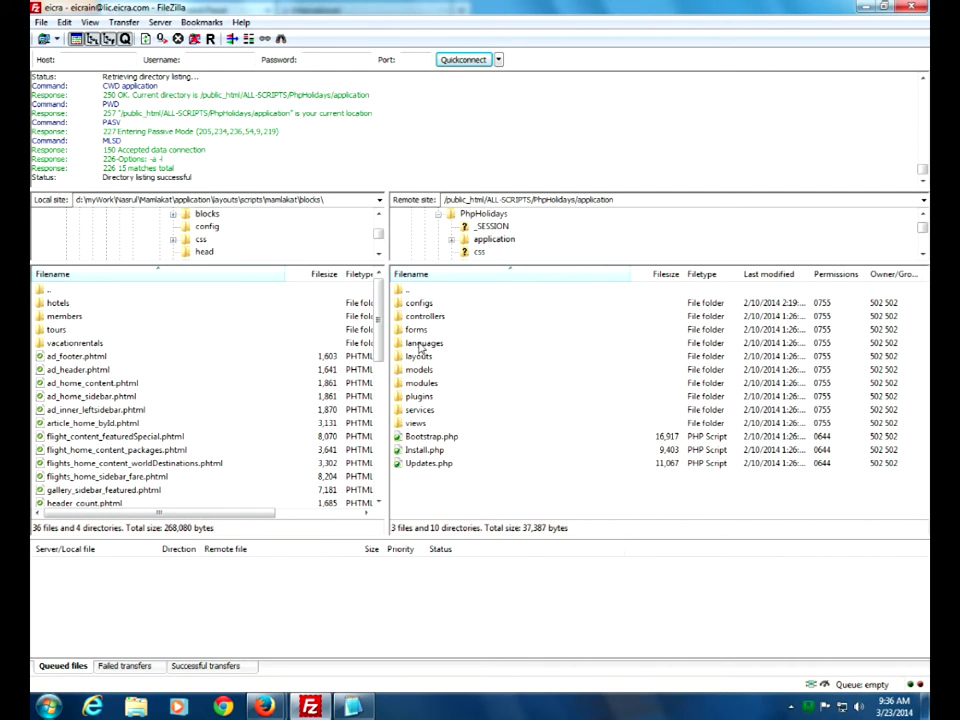
double_click(398, 358)
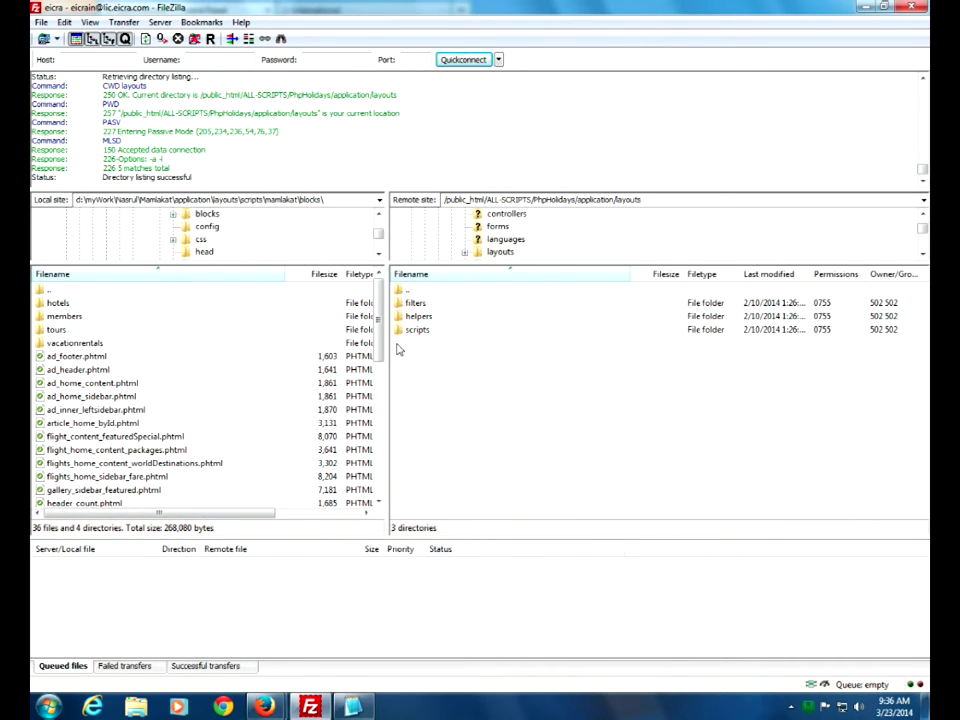
double_click(398, 331)
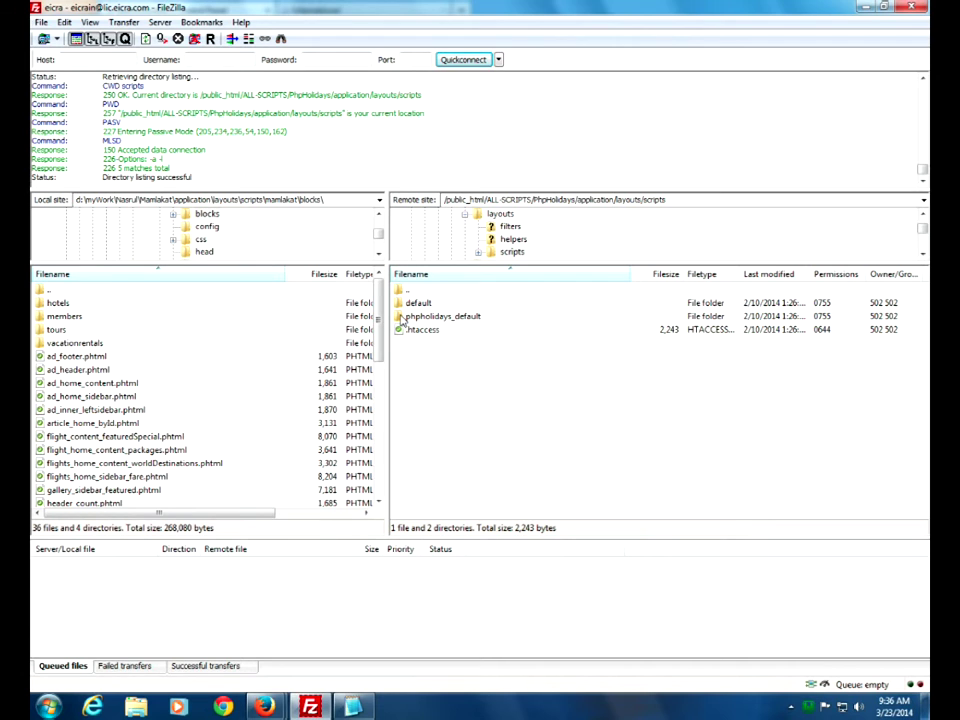
double_click(400, 316)
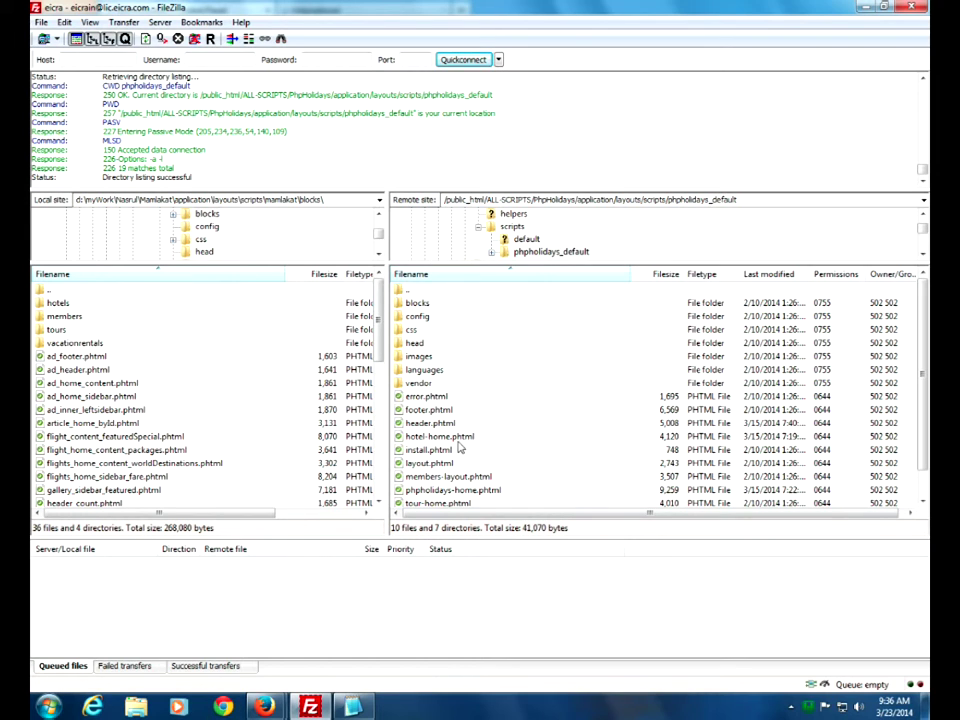
Examine the page layout files in phpholidays_default, from header.phtml and hotel-home.phtml through layout.phtml to vacationrental-home.phtml
left_click(417, 413)
left_click(431, 424)
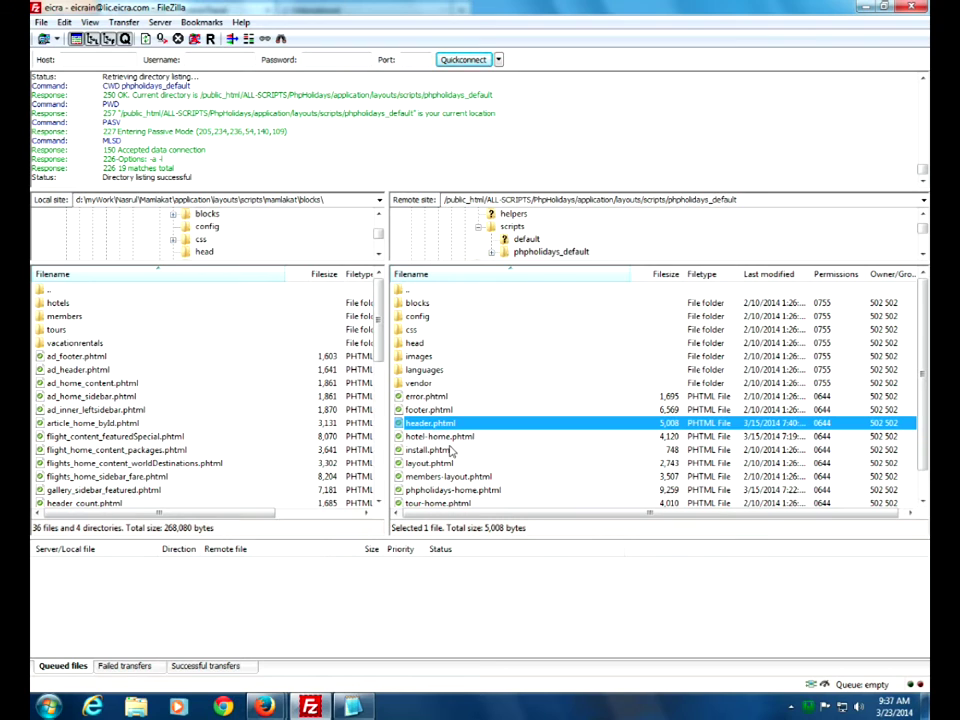
key("Down")
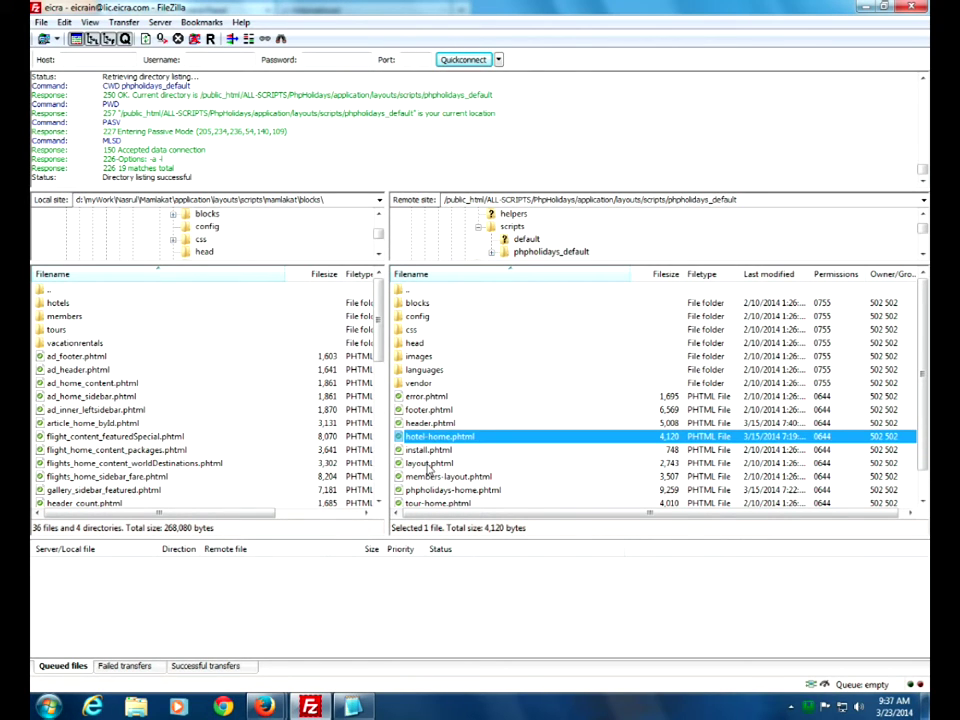
left_click(428, 466)
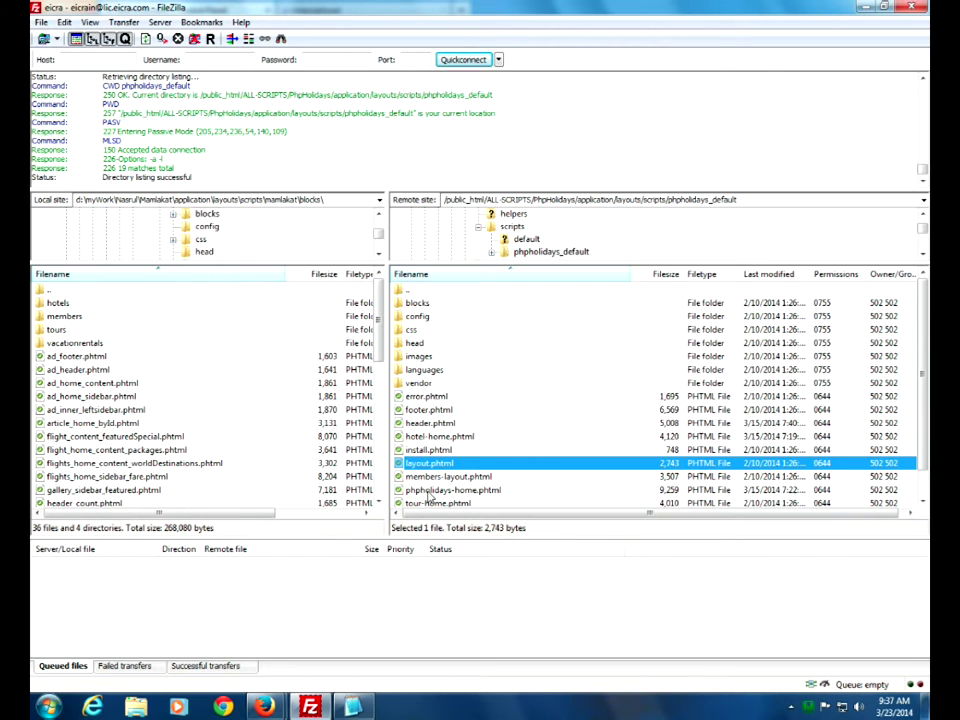
left_click(430, 494)
scroll(428, 494, "down", 1)
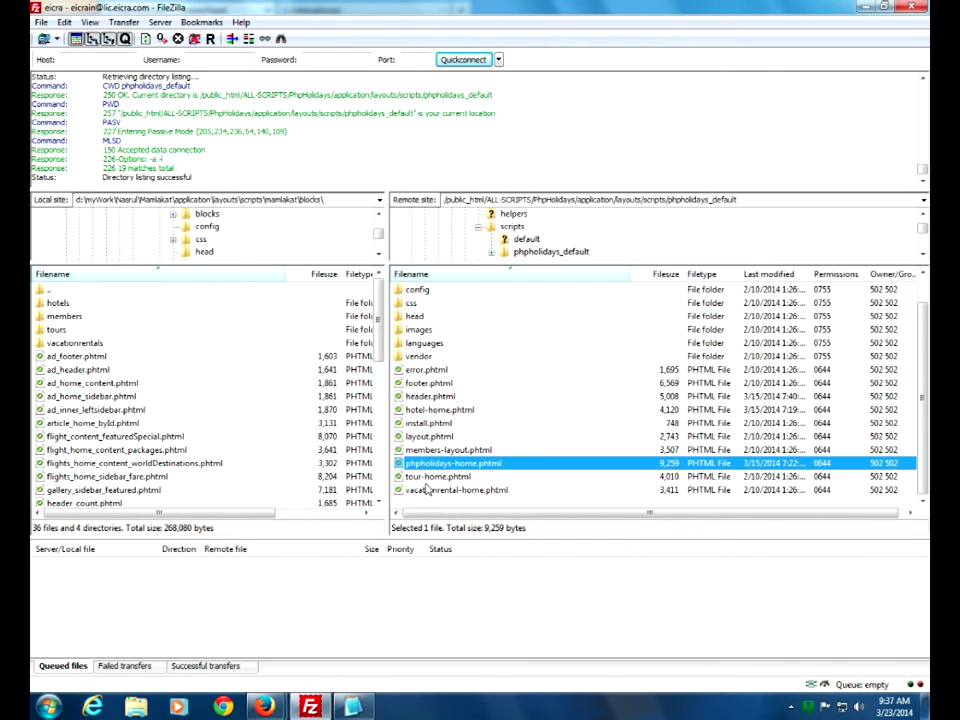
left_click(430, 478)
left_click(430, 490)
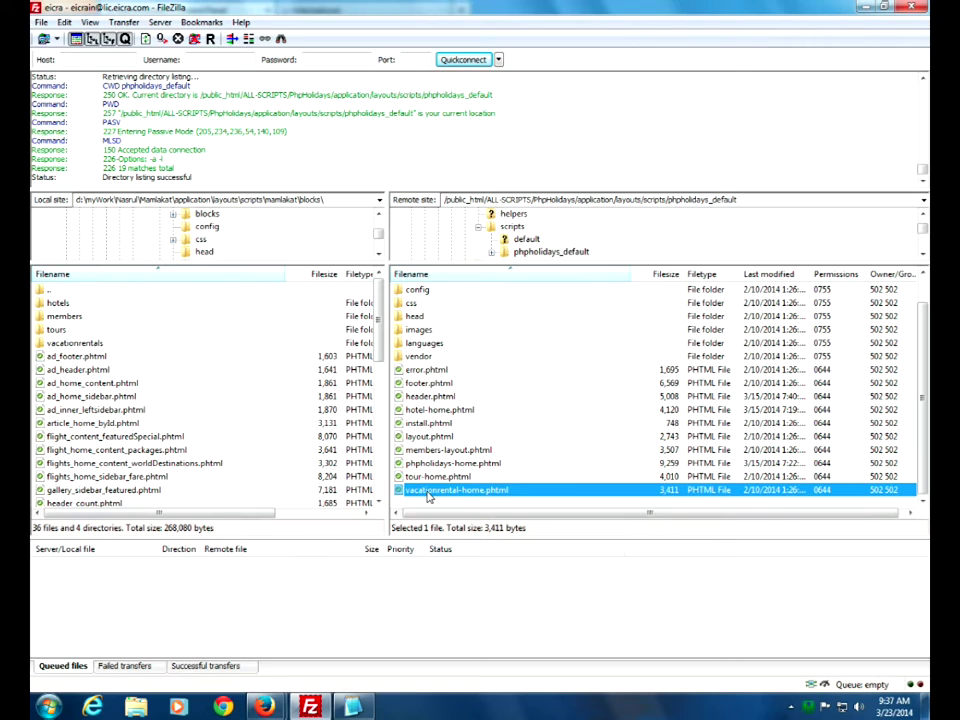
Open header.phtml from the remote phpholidays_default folder for viewing and editing in the text editor
left_click(405, 397)
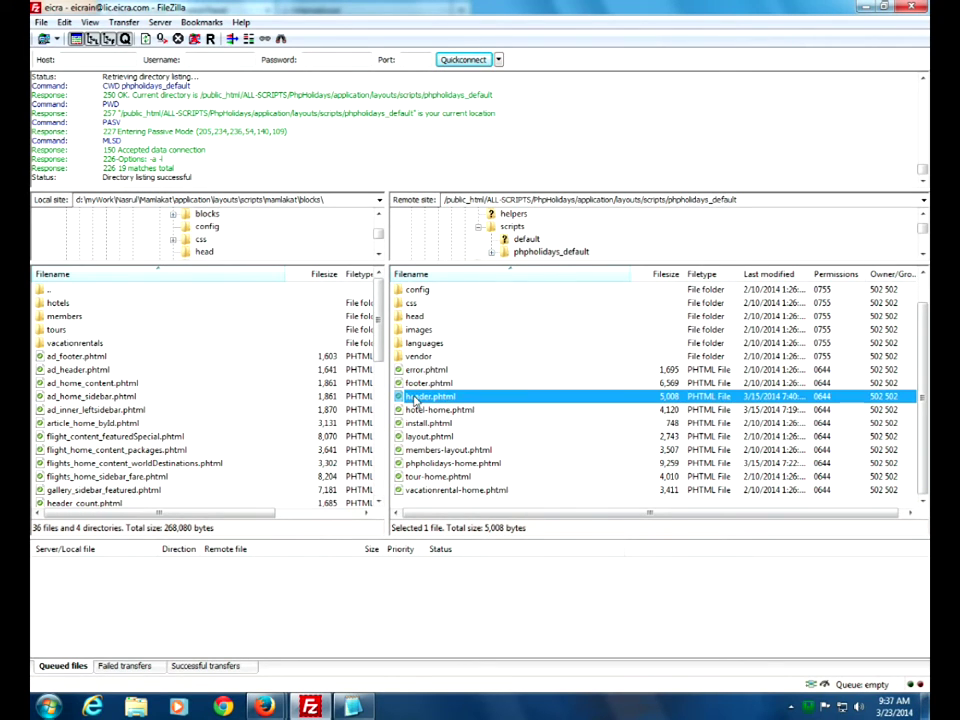
right_click(402, 400)
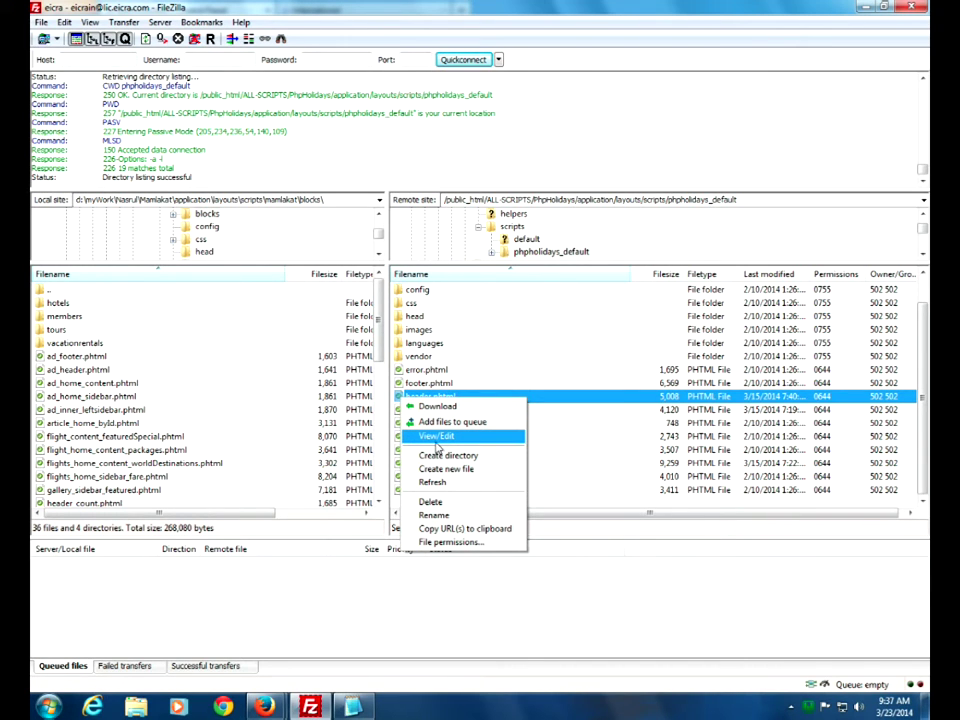
left_click(435, 438)
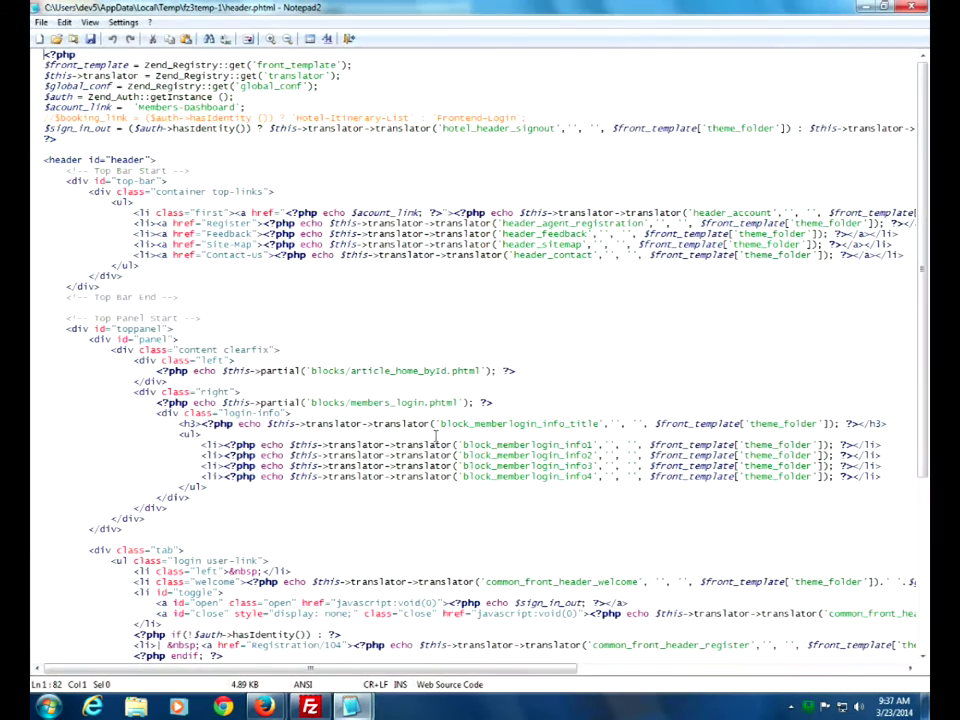
Paste the ad code <?php $this->ad(201); ?> over the existing ad line inside the block-ad-header div near the end of header.phtml
scroll(364, 531, "down", 3)
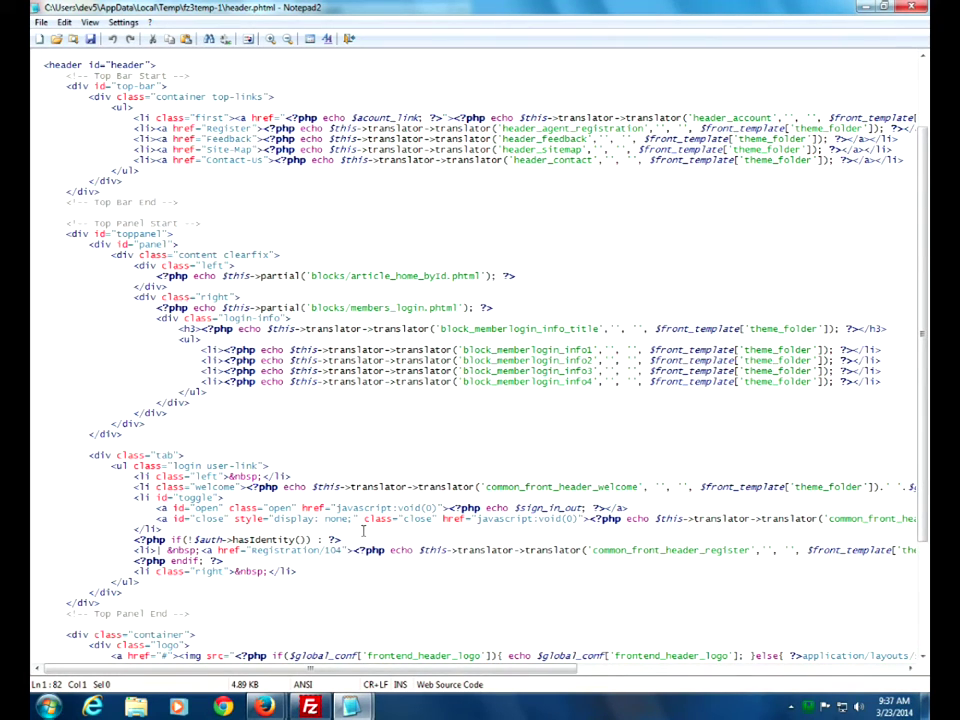
scroll(364, 531, "down", 3)
scroll(364, 531, "down", 2)
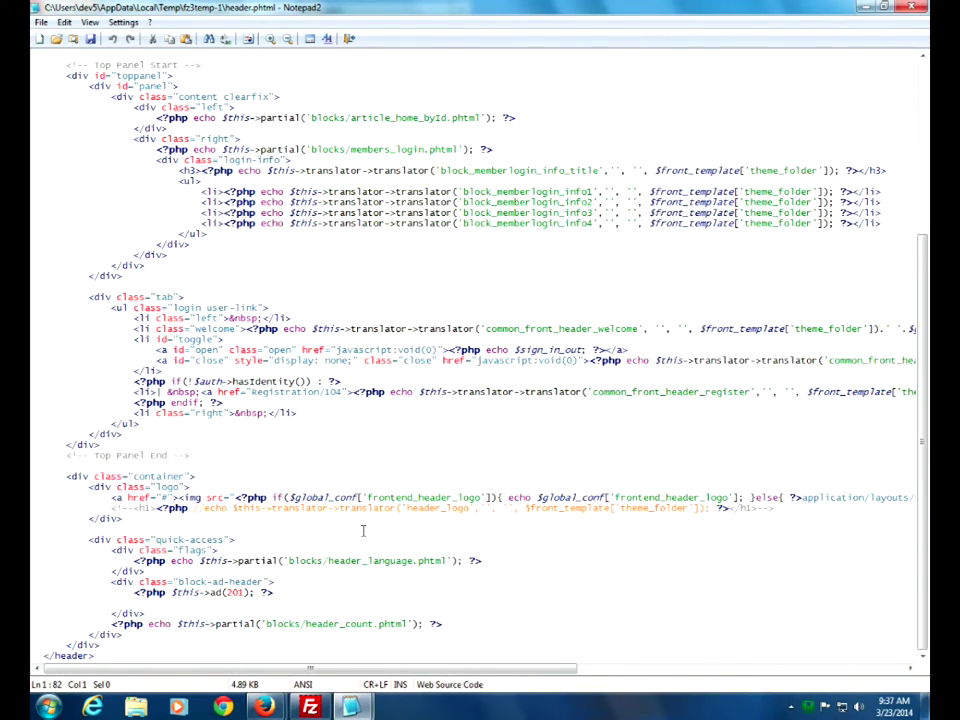
left_click_drag(134, 592, 275, 592)
key("ctrl+c")
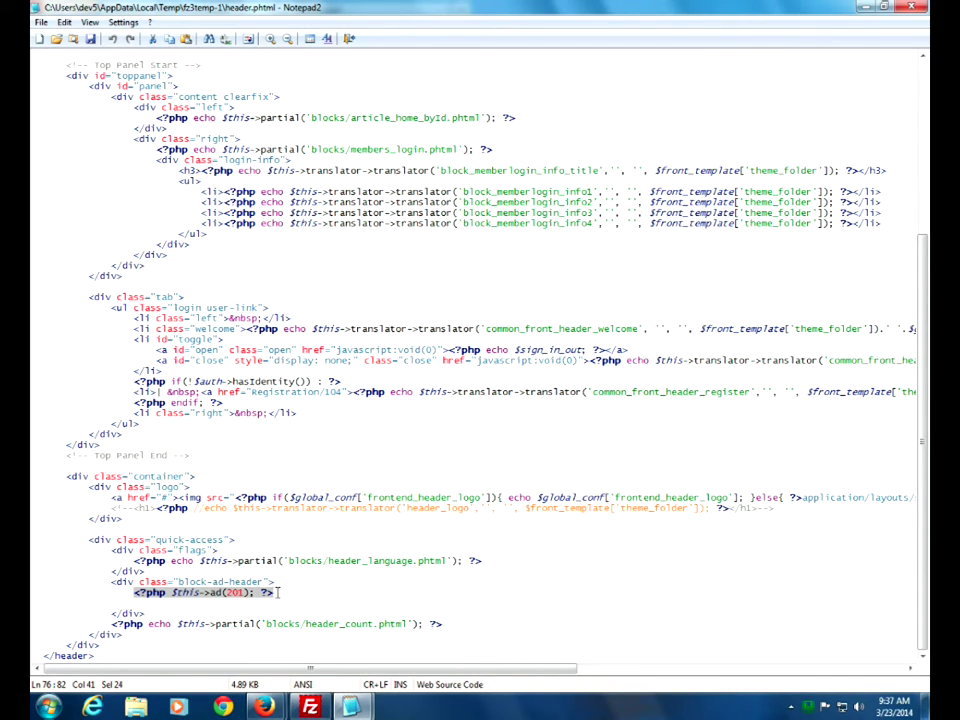
right_click(247, 592)
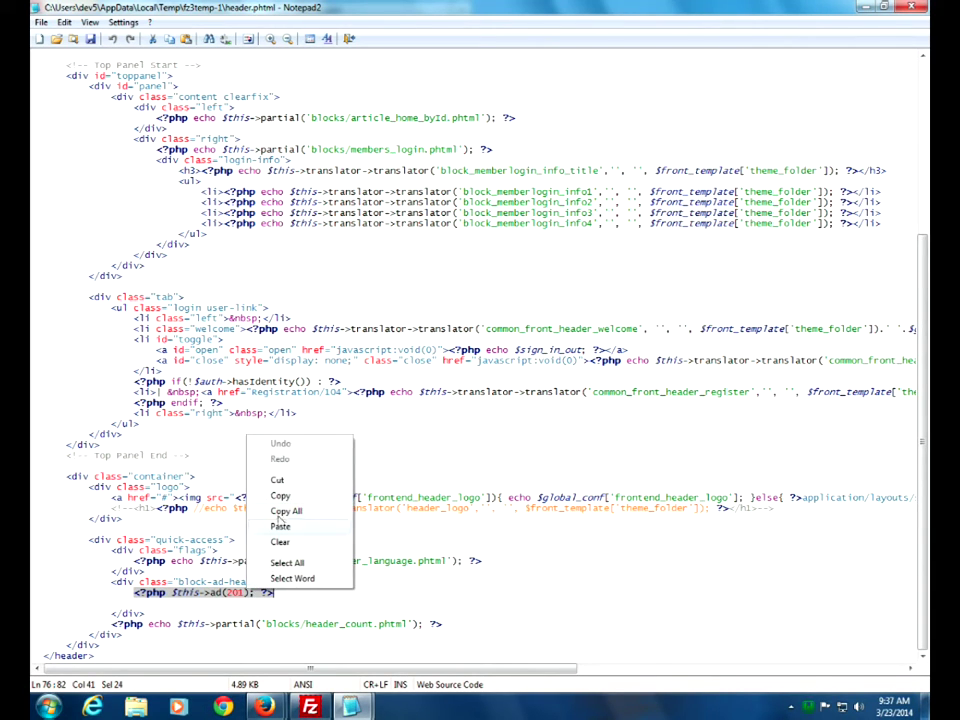
left_click(288, 527)
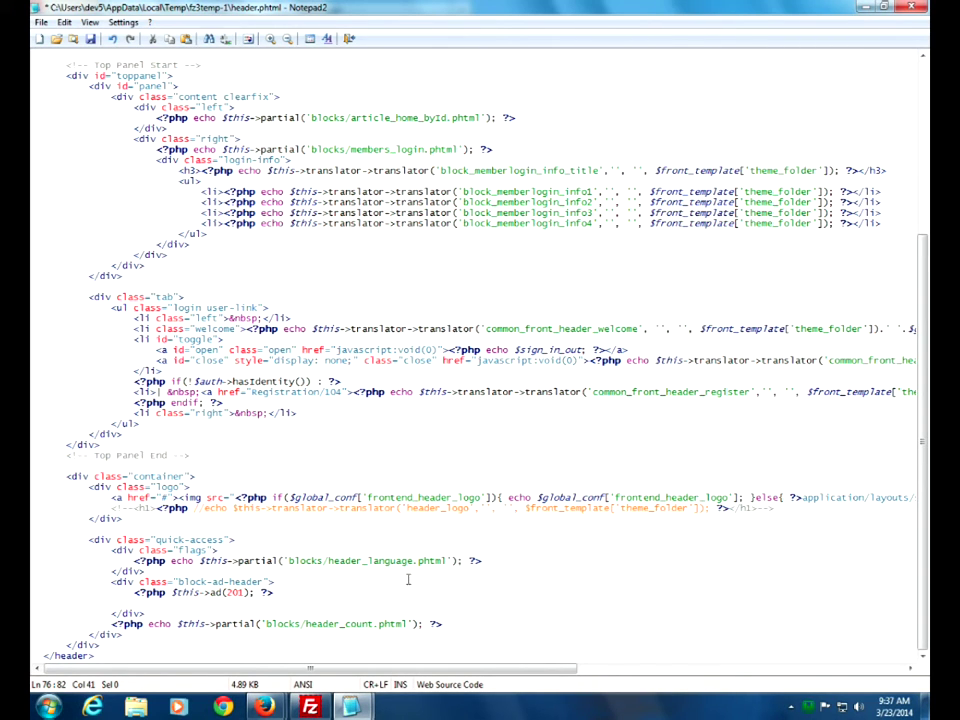
mouse_move(310, 707)
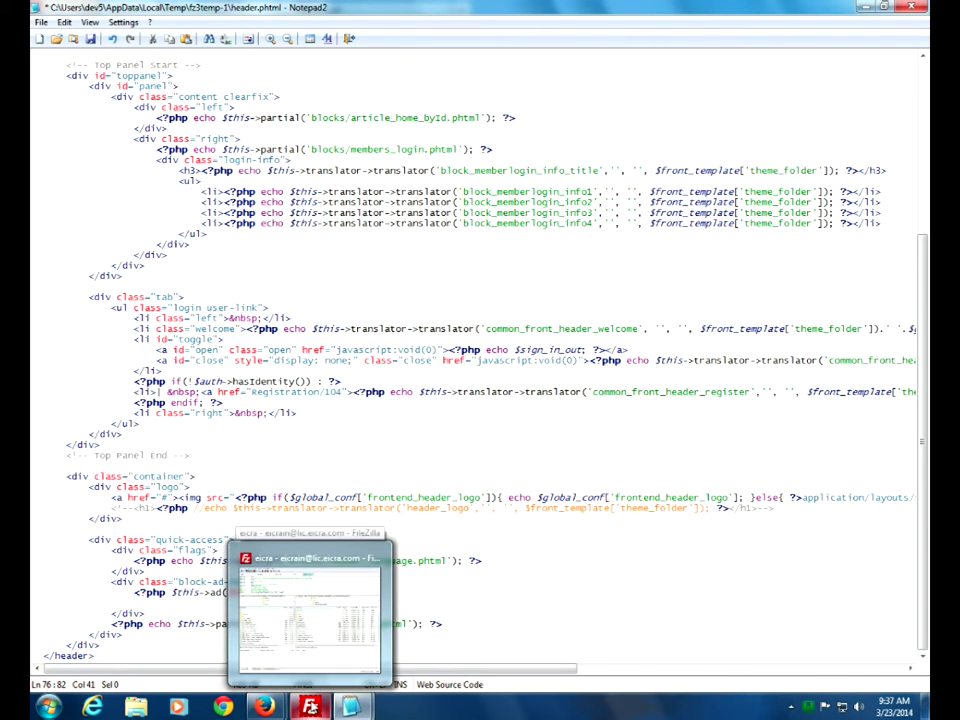
left_click(308, 605)
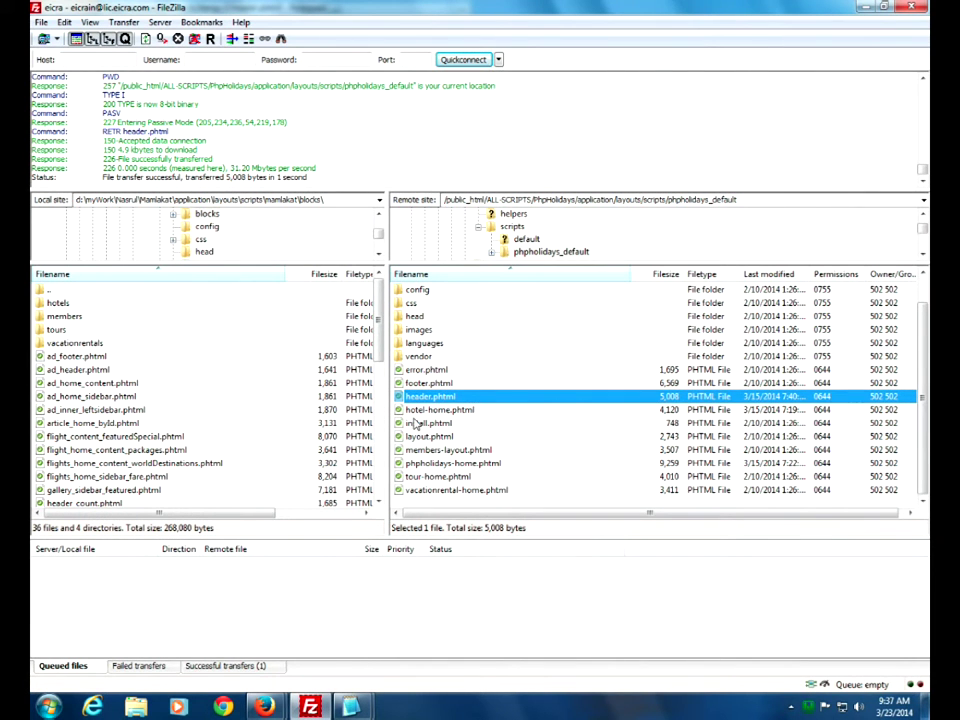
mouse_move(310, 707)
left_click(310, 612)
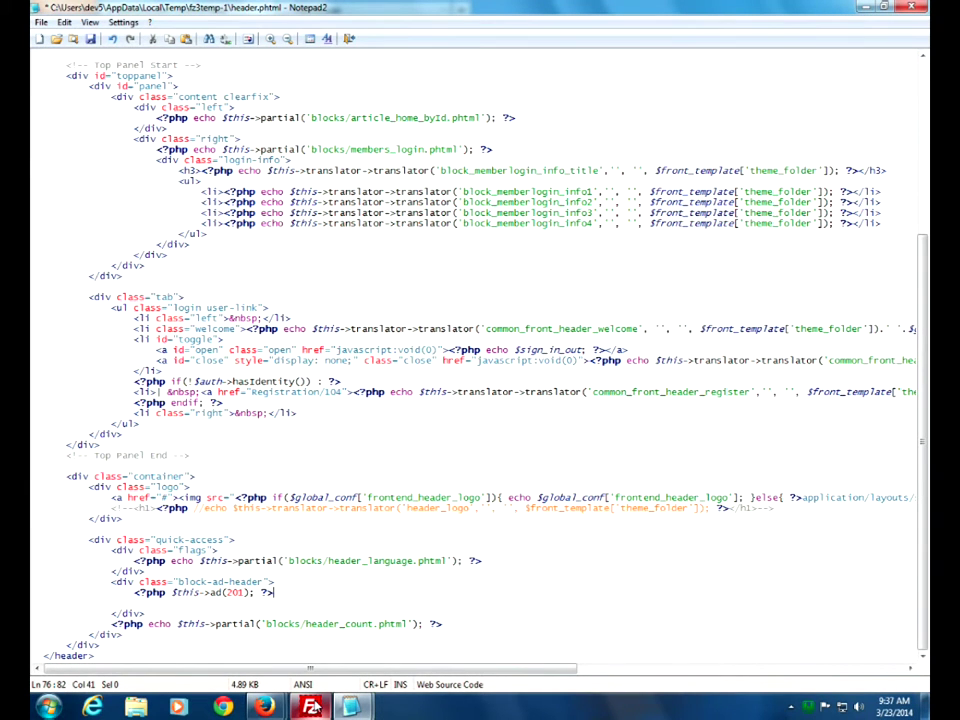
Switch to Firefox and open the public site's home page to examine where the header and sidebar ads are displayed
left_click(866, 9)
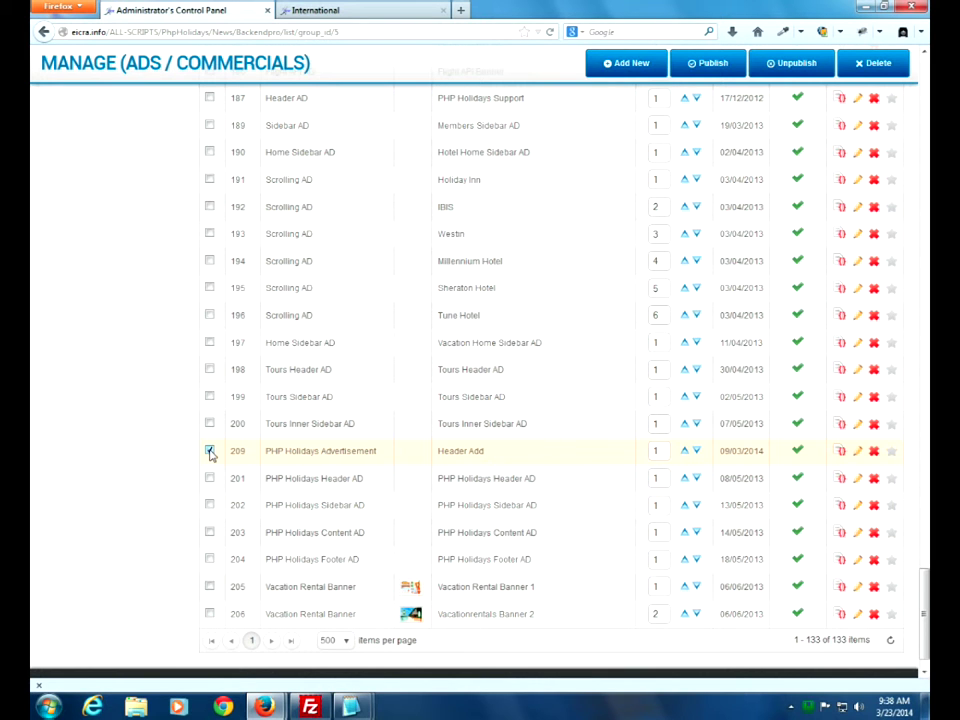
left_click(396, 12)
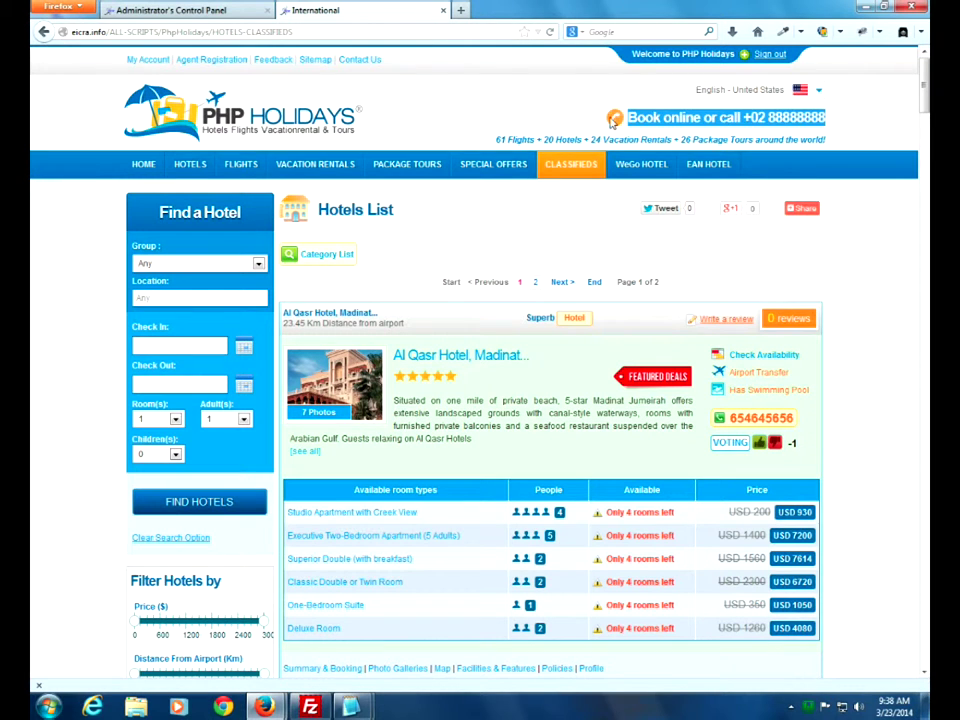
left_click(826, 226)
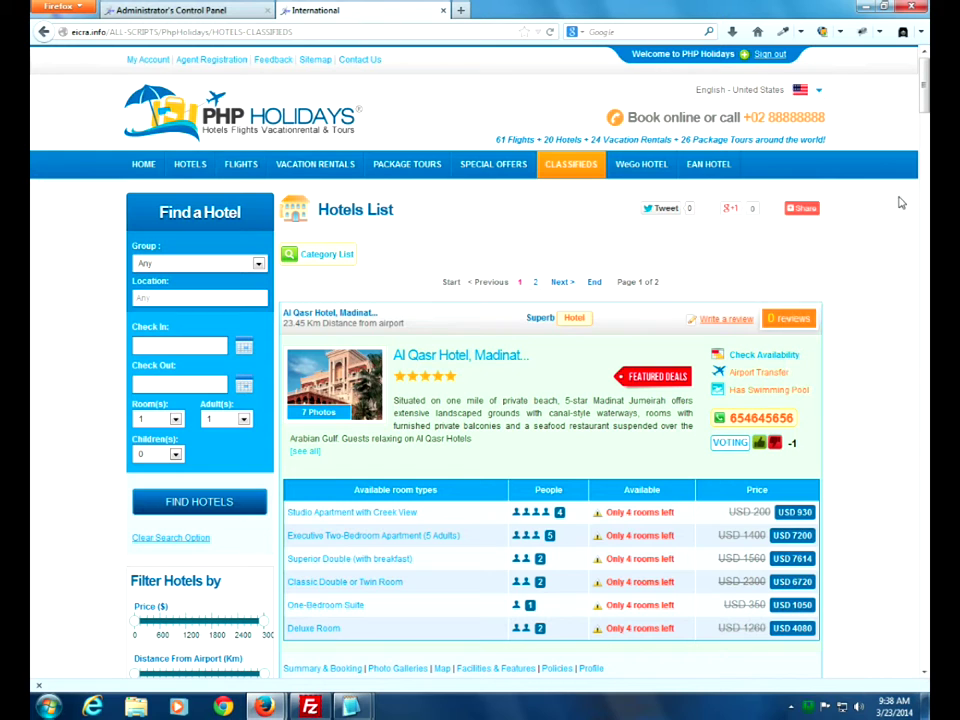
left_click(224, 110)
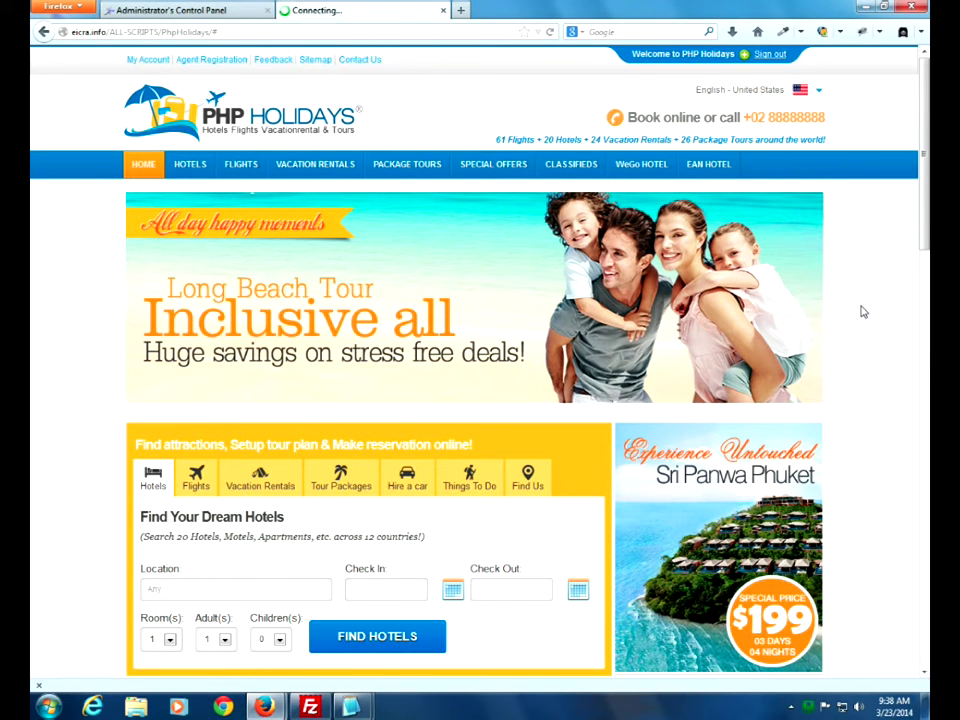
scroll(863, 312, "down", 3)
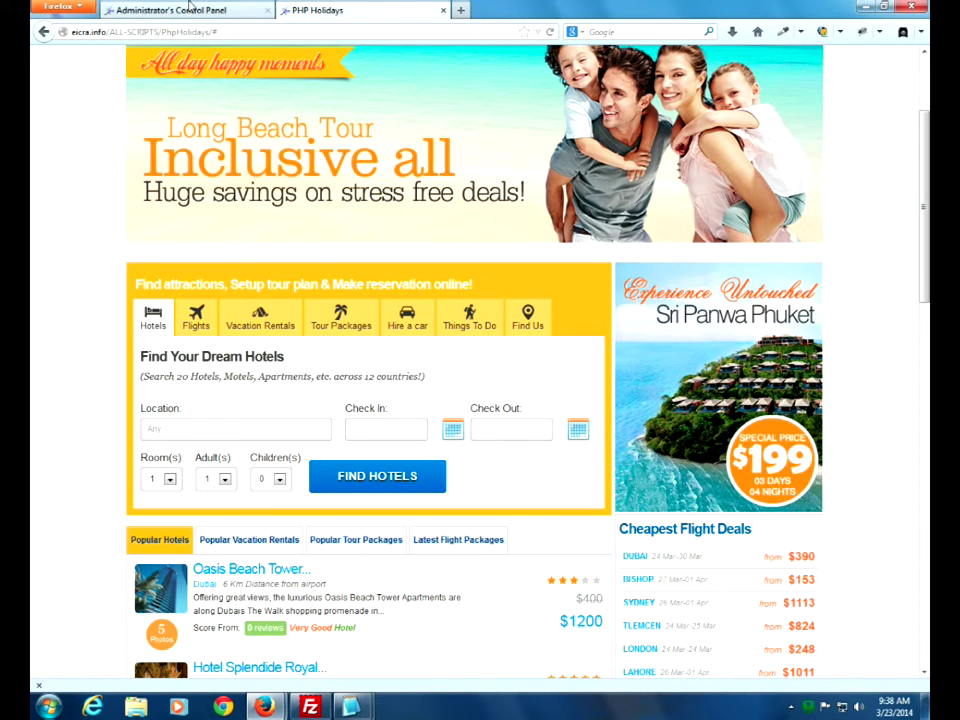
Return to the ads list, open the PHP Holidays Sidebar AD (ID 202) for editing, and show its content in the Wysiwyg editor
left_click(190, 8)
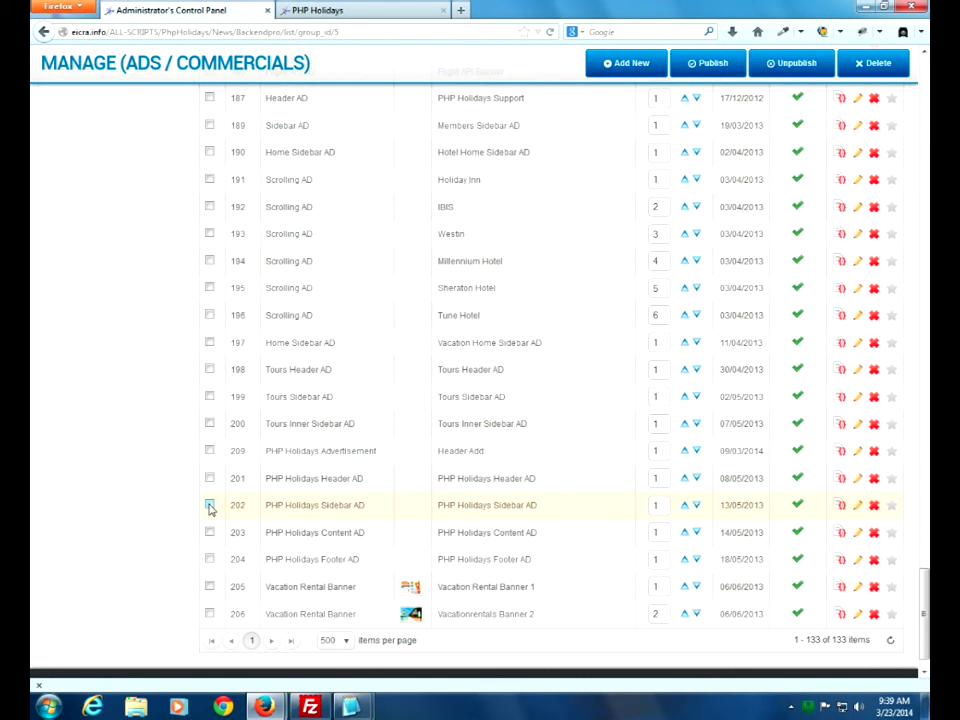
left_click(209, 505)
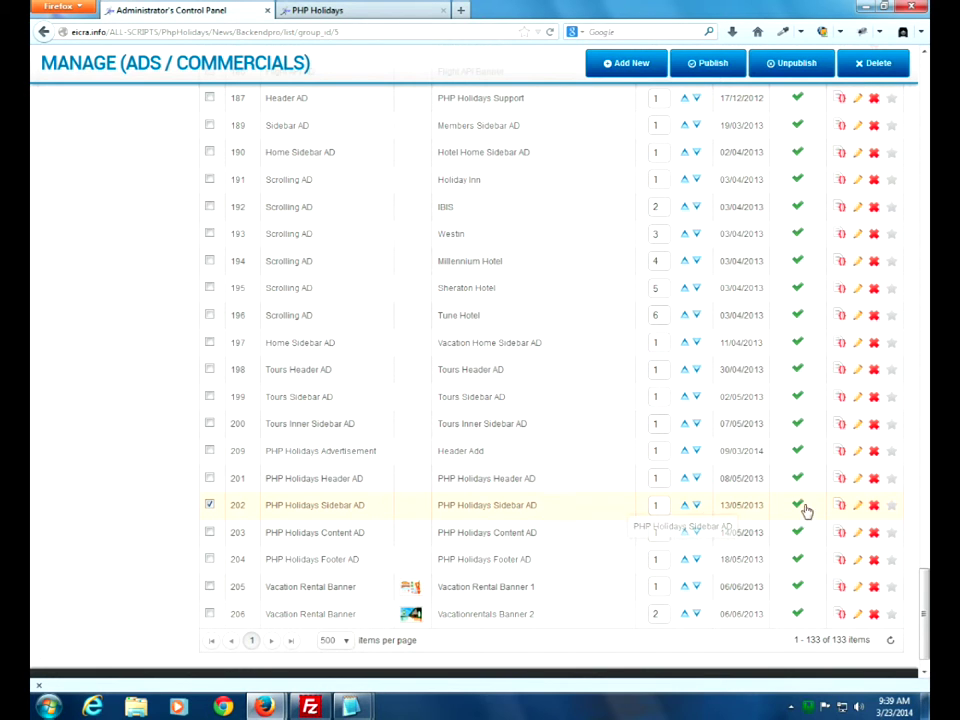
left_click(857, 507)
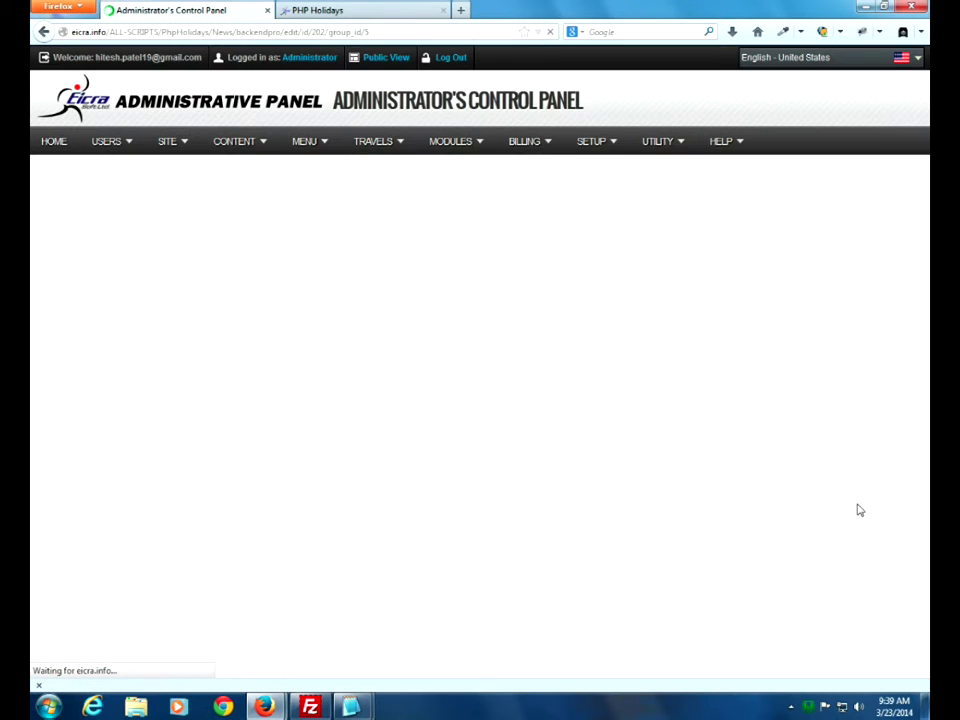
left_click(853, 495)
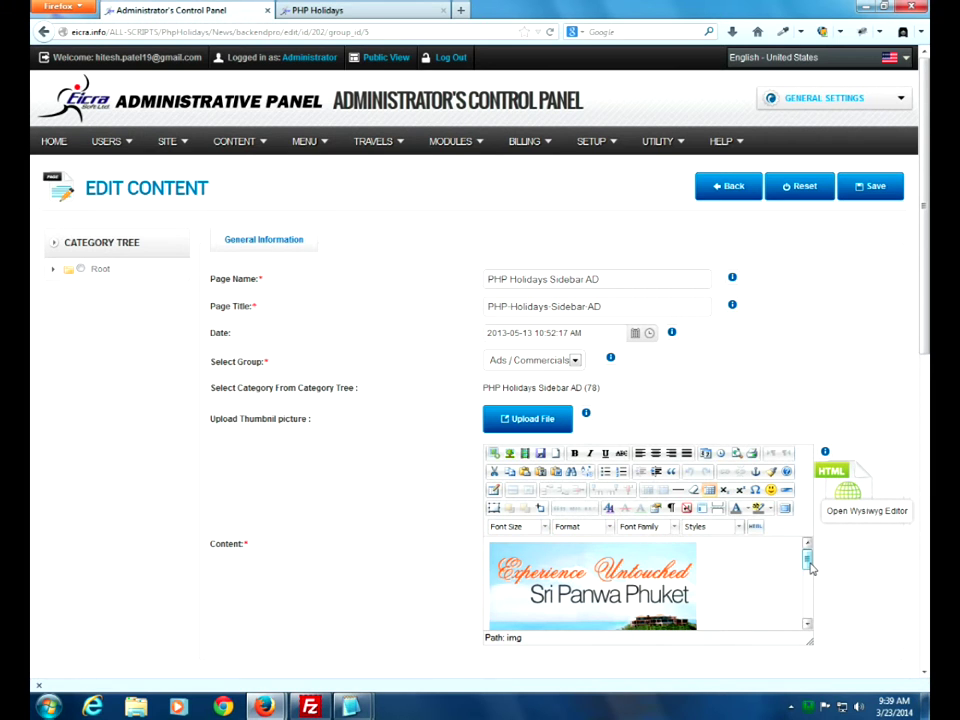
Enlarge the content editor and delete the Sri Panwa Phuket image from the sidebar ad
scroll(786, 574, "down", 5)
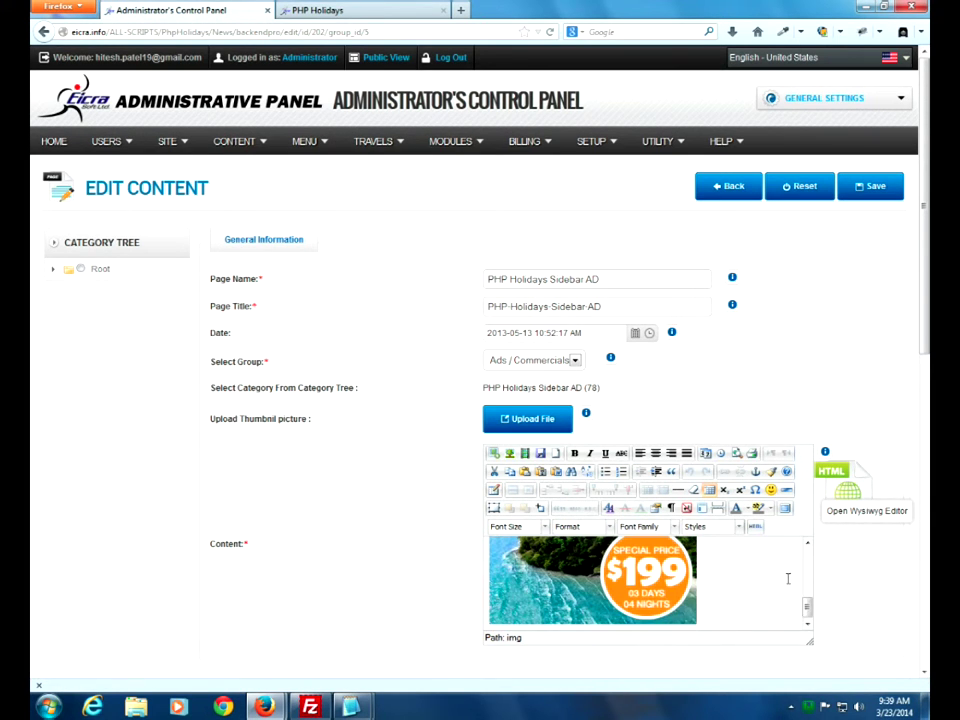
left_click_drag(806, 640, 870, 718)
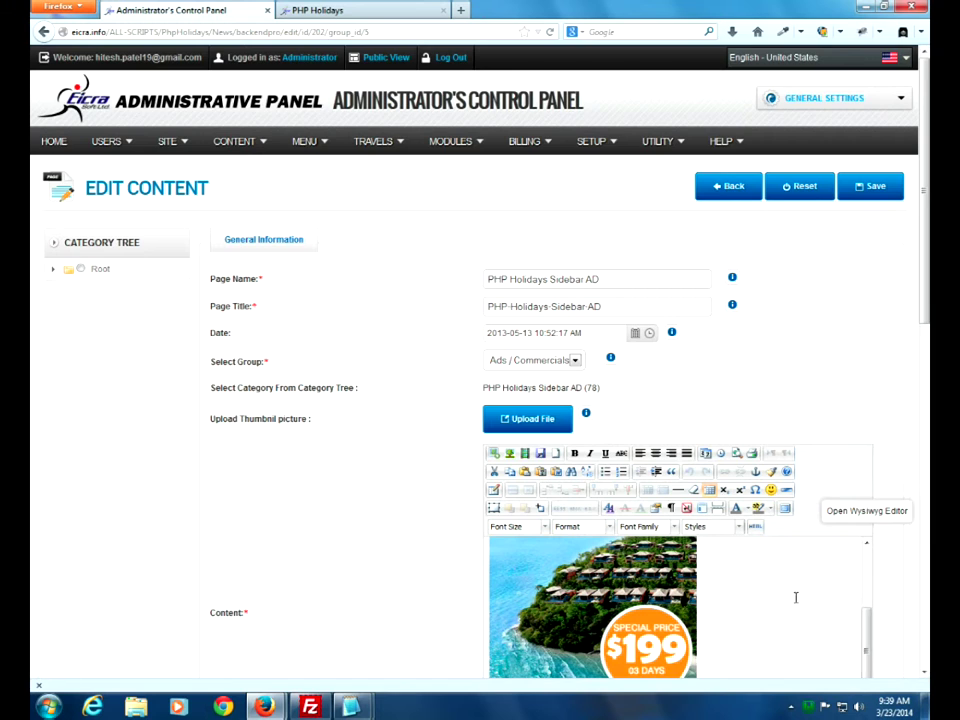
scroll(793, 596, "down", 2)
scroll(740, 523, "up", 5)
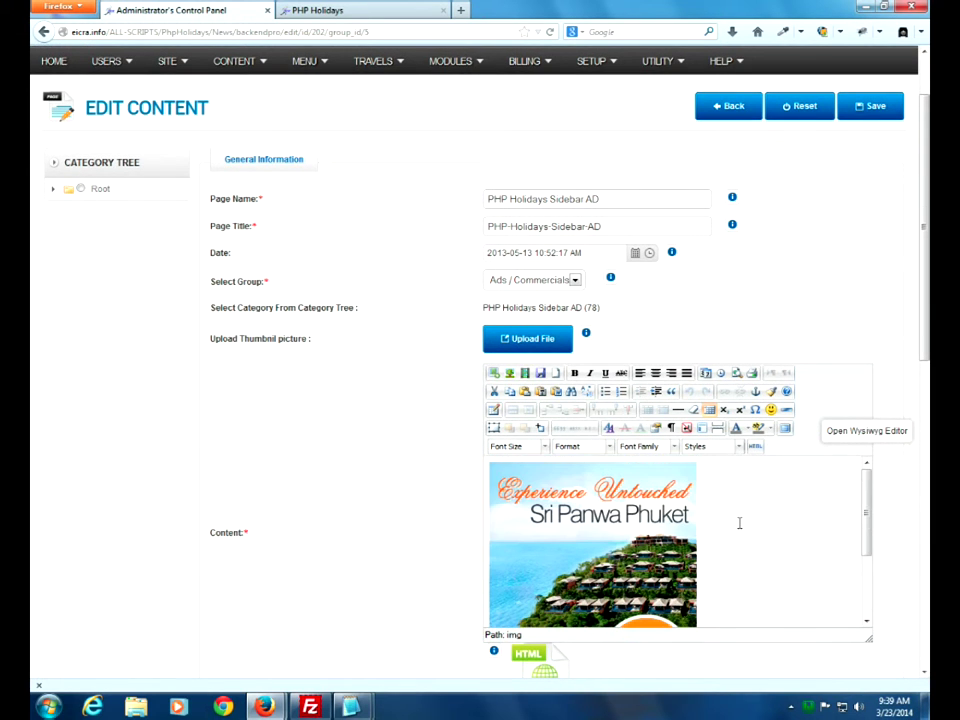
left_click(560, 492)
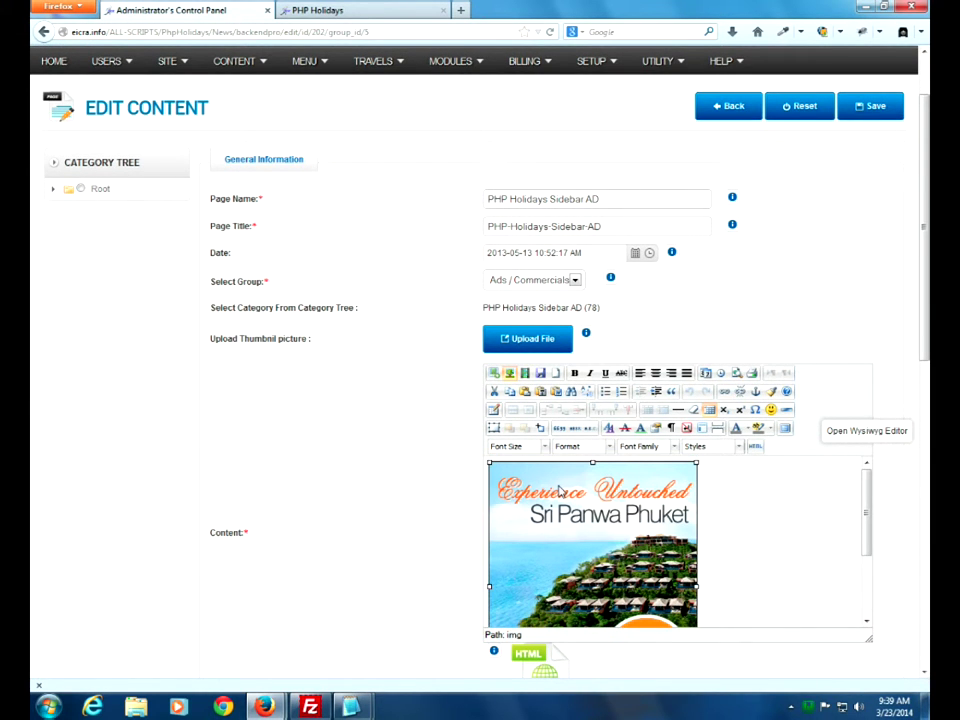
key("Delete")
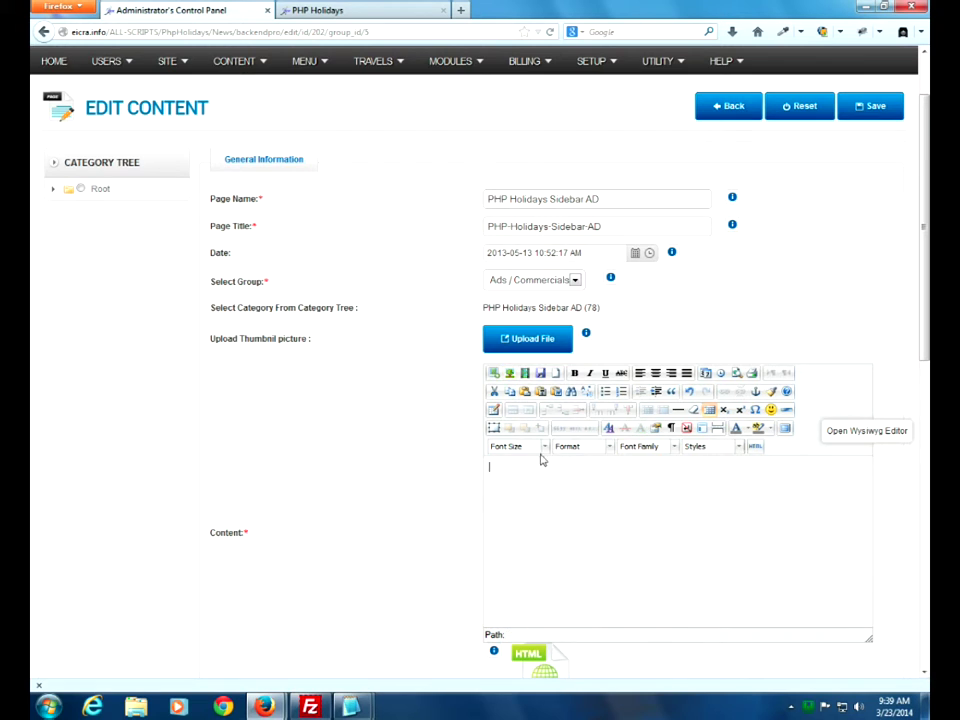
Upload slide1.jpg from the desktop's images folder to the /frontImages folder through the content editor's image manager
left_click(493, 374)
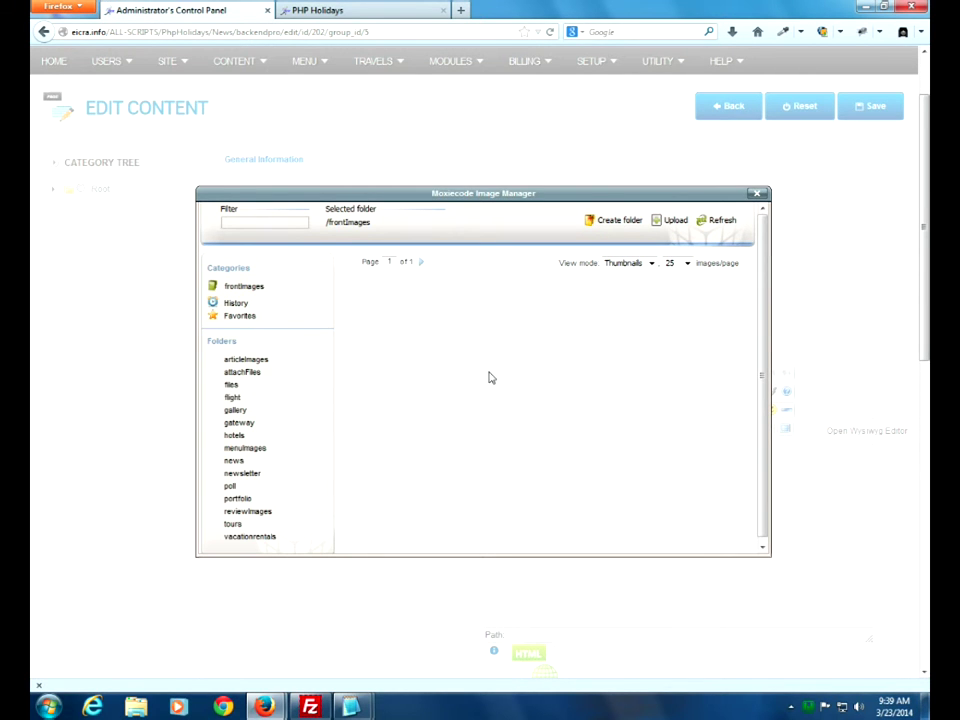
left_click(672, 223)
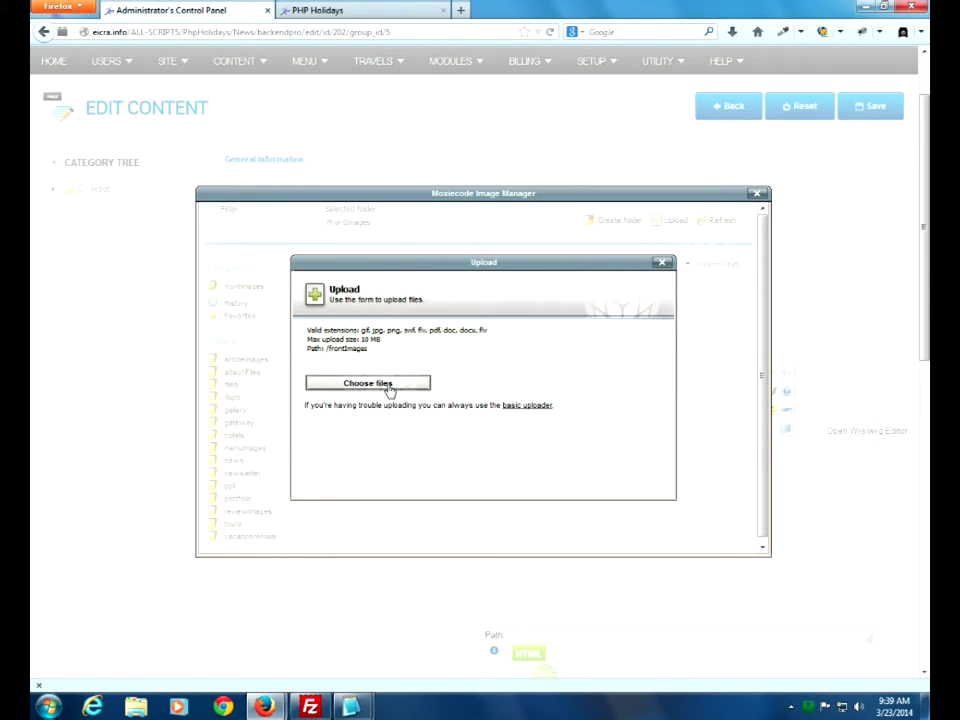
left_click(389, 388)
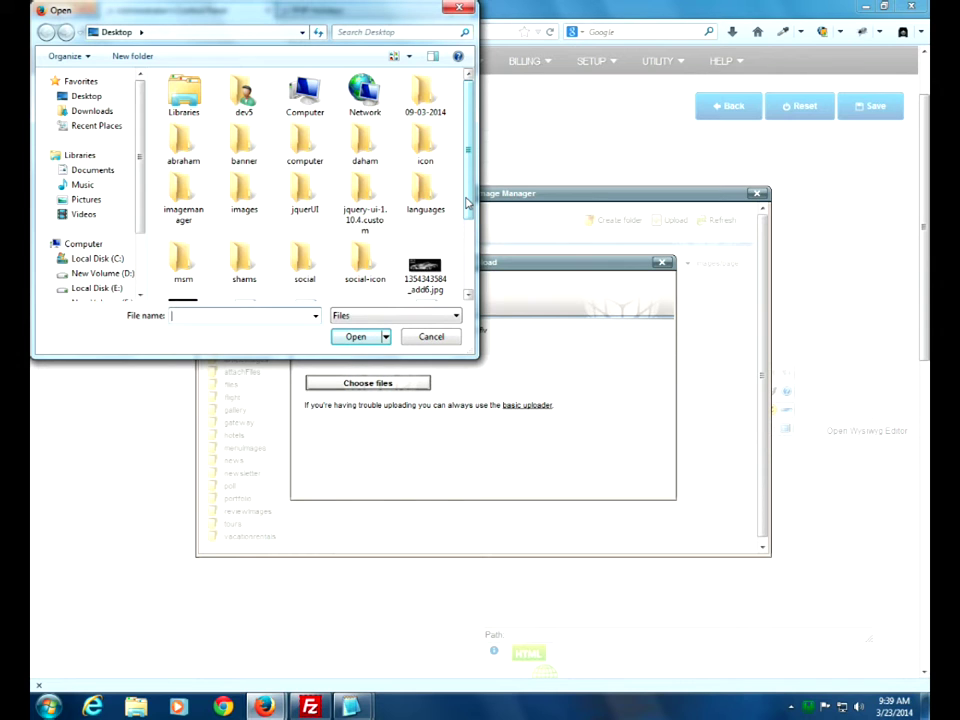
left_click_drag(466, 204, 469, 222)
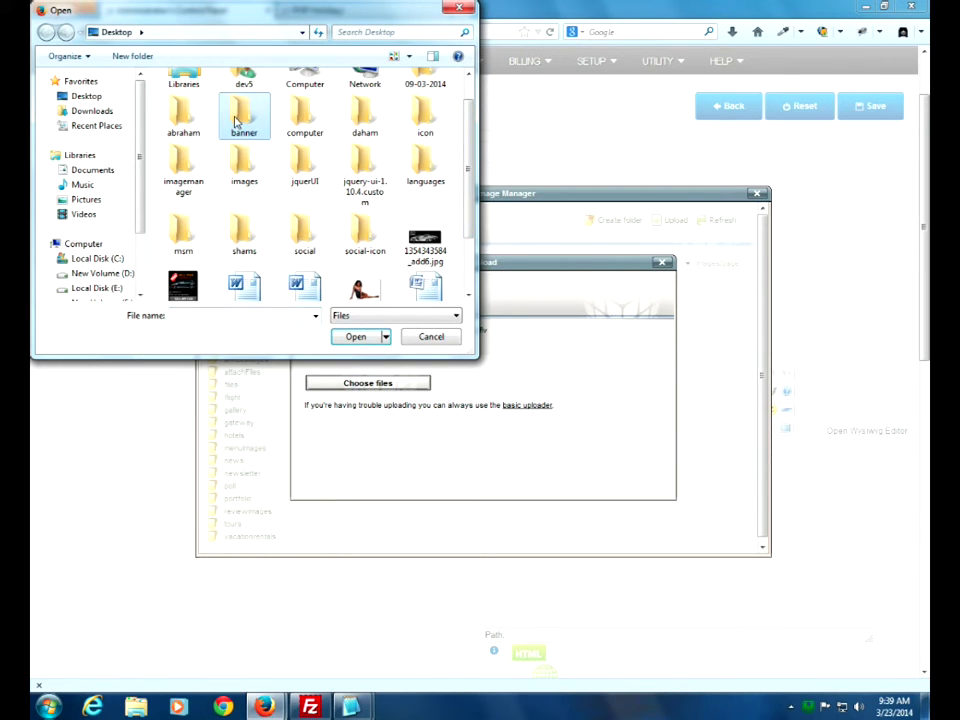
key("a")
double_click(244, 162)
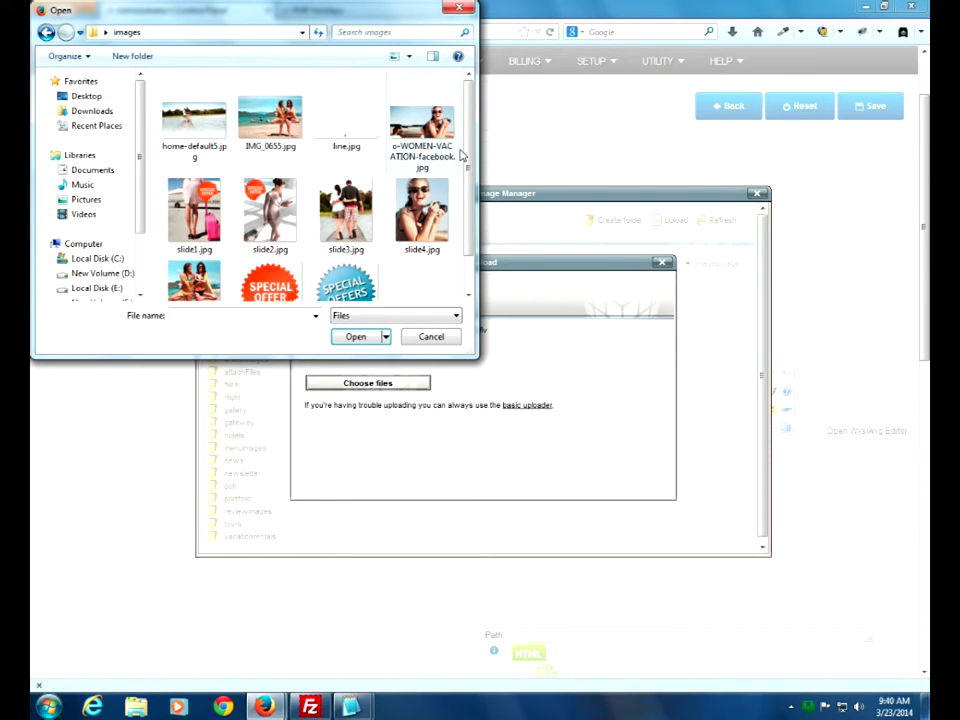
left_click_drag(461, 154, 461, 204)
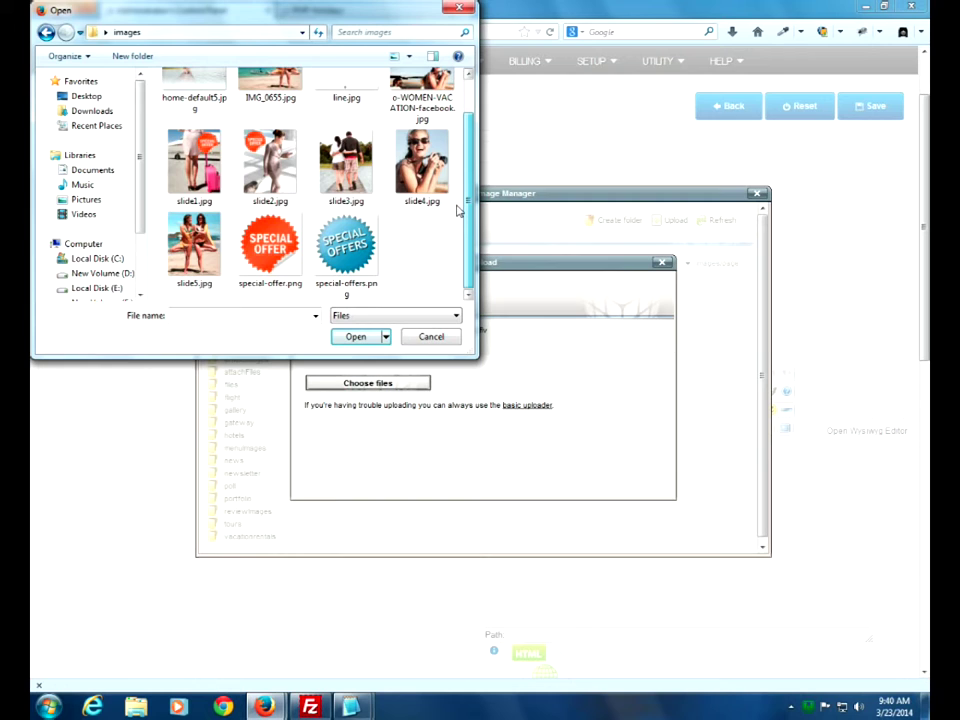
scroll(459, 171, "up", 1)
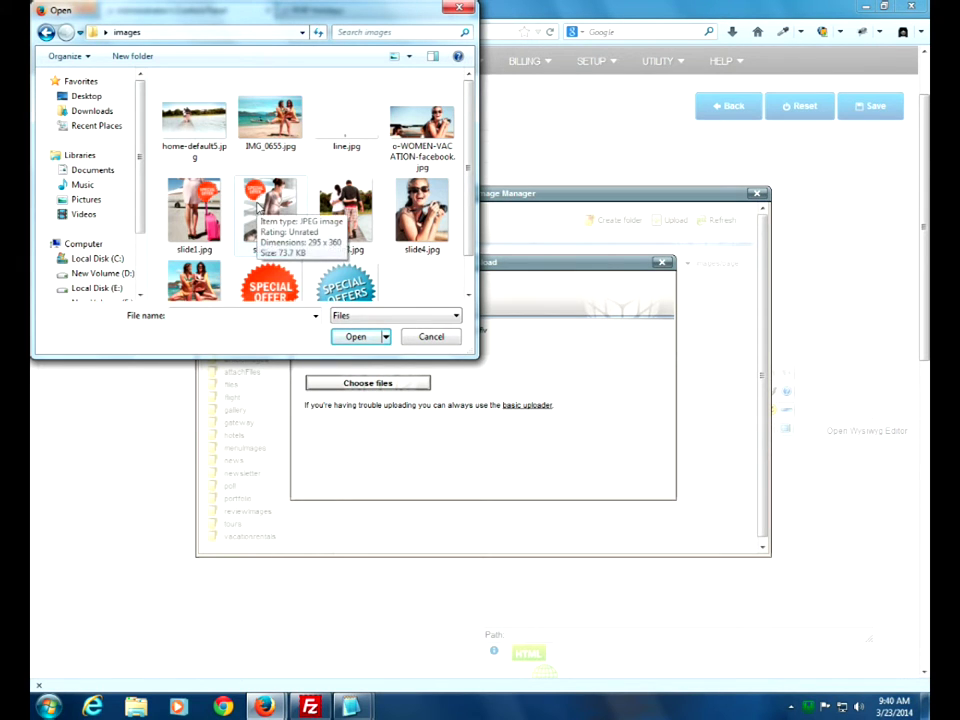
left_click(213, 208)
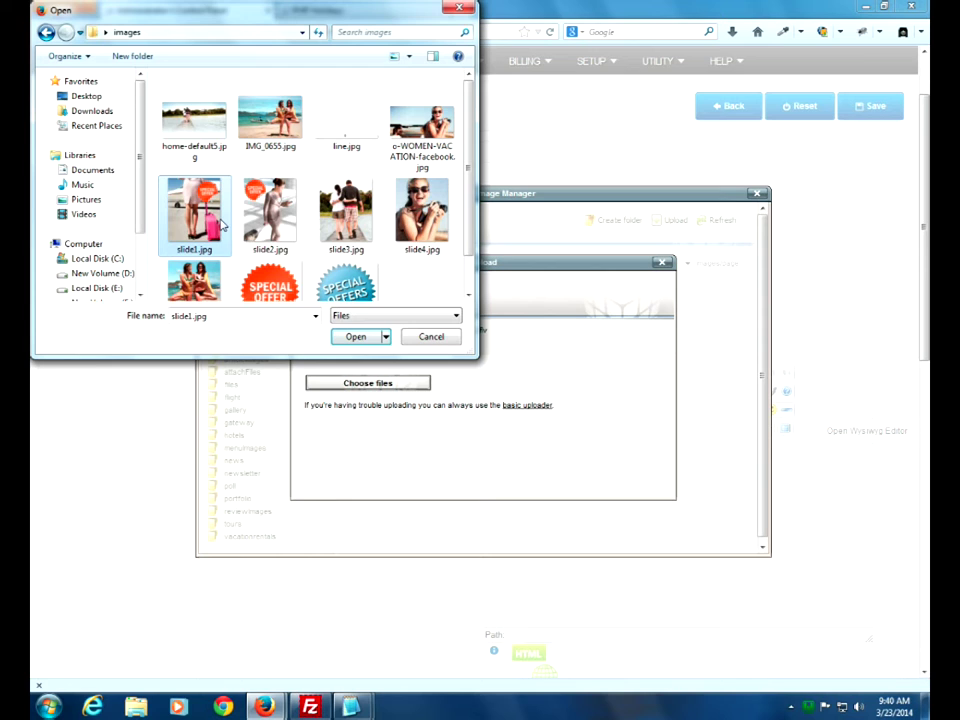
left_click(356, 337)
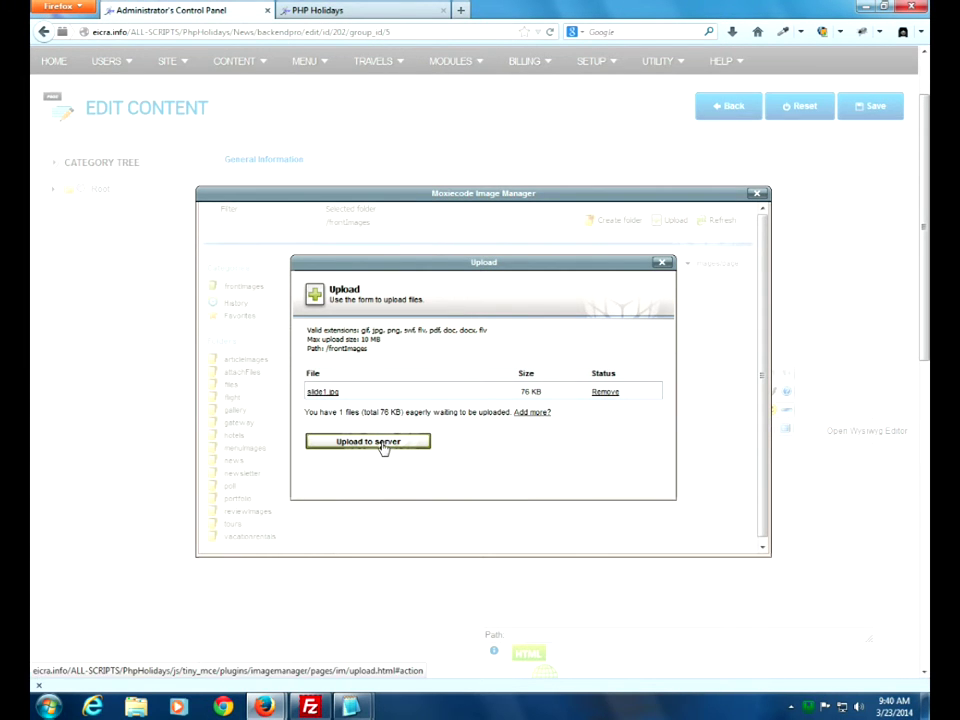
left_click(384, 444)
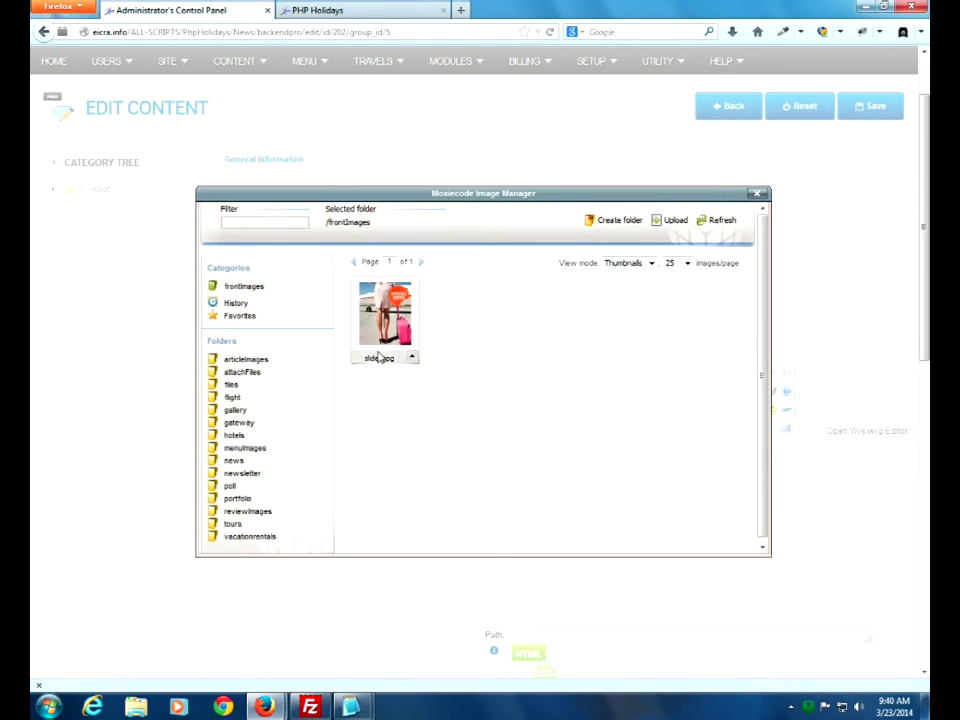
Insert the uploaded slide1.jpg into the sidebar ad's content and save the page
left_click(376, 321)
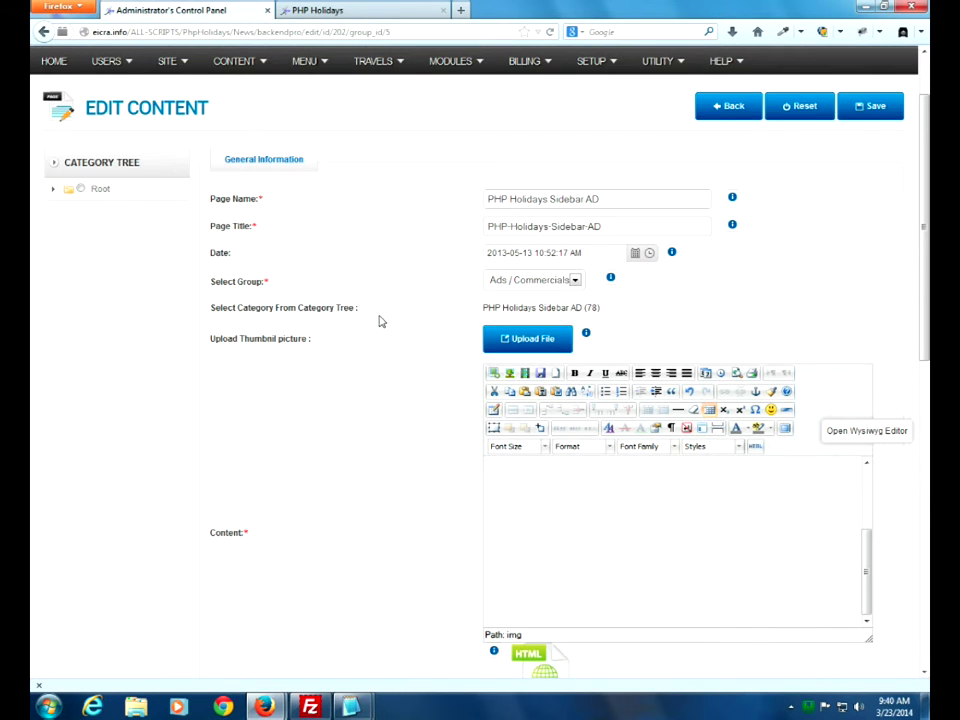
left_click(872, 106)
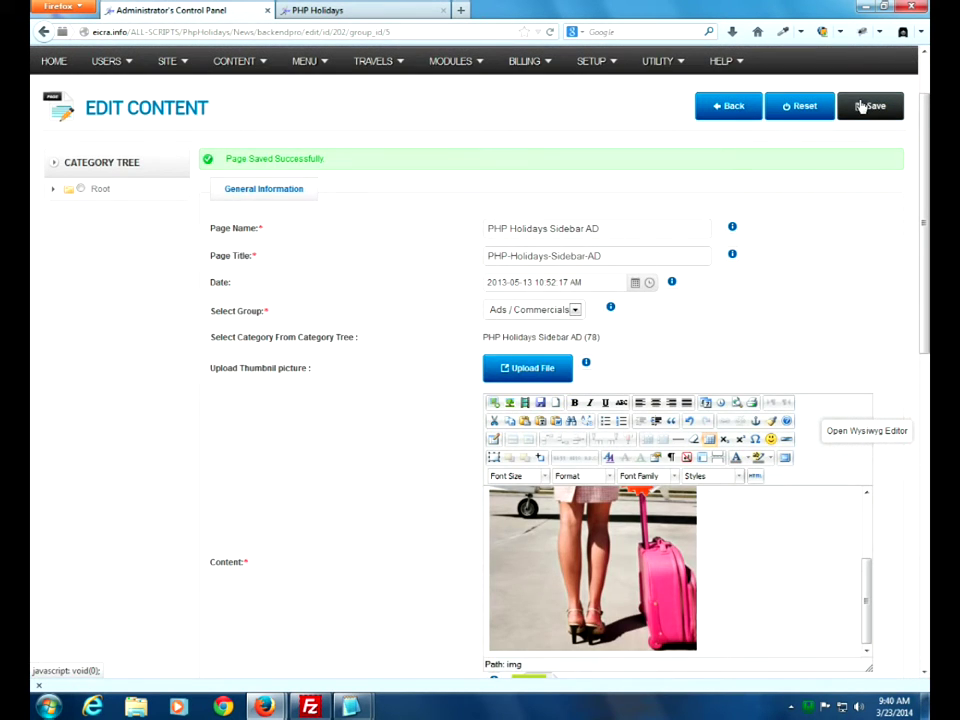
Reload the public PHP Holidays home page to examine the sidebar ad, and return to the admin panel
left_click(369, 12)
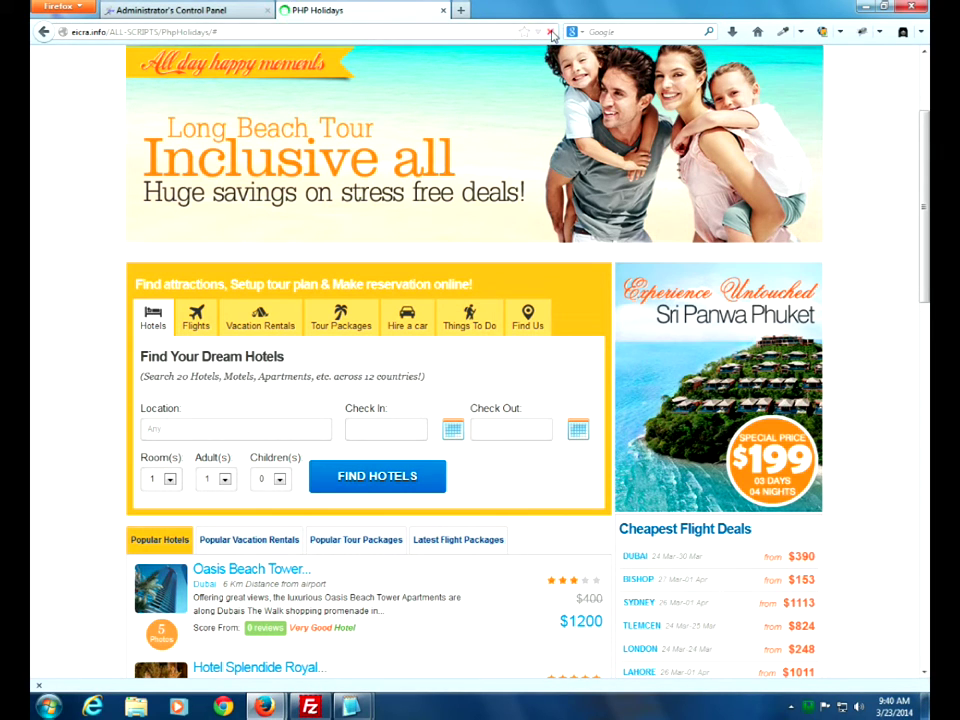
left_click(550, 32)
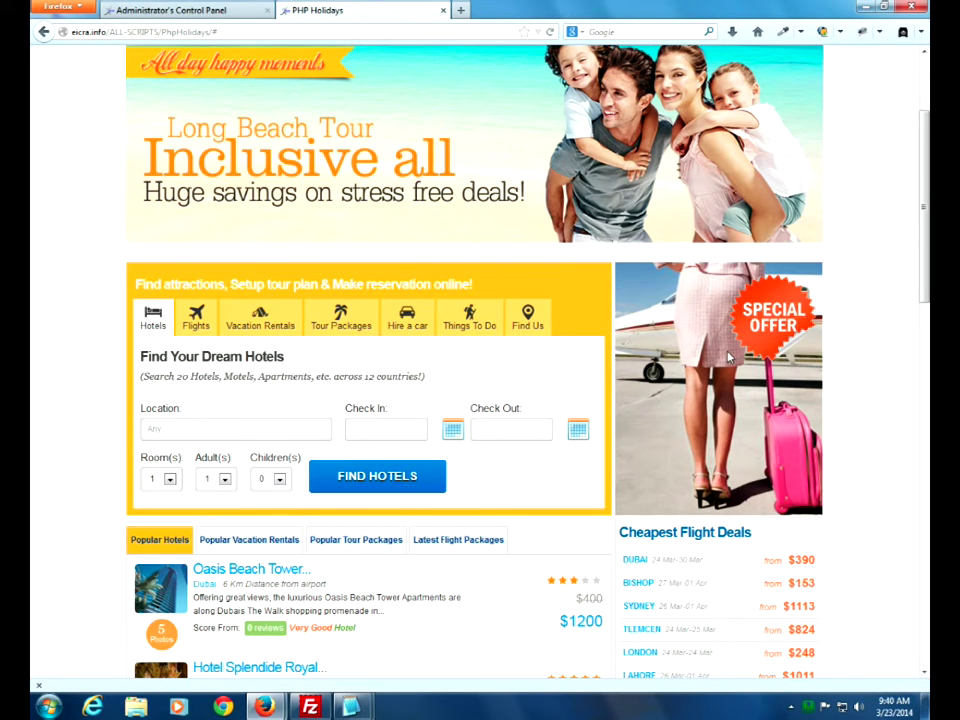
left_click(199, 9)
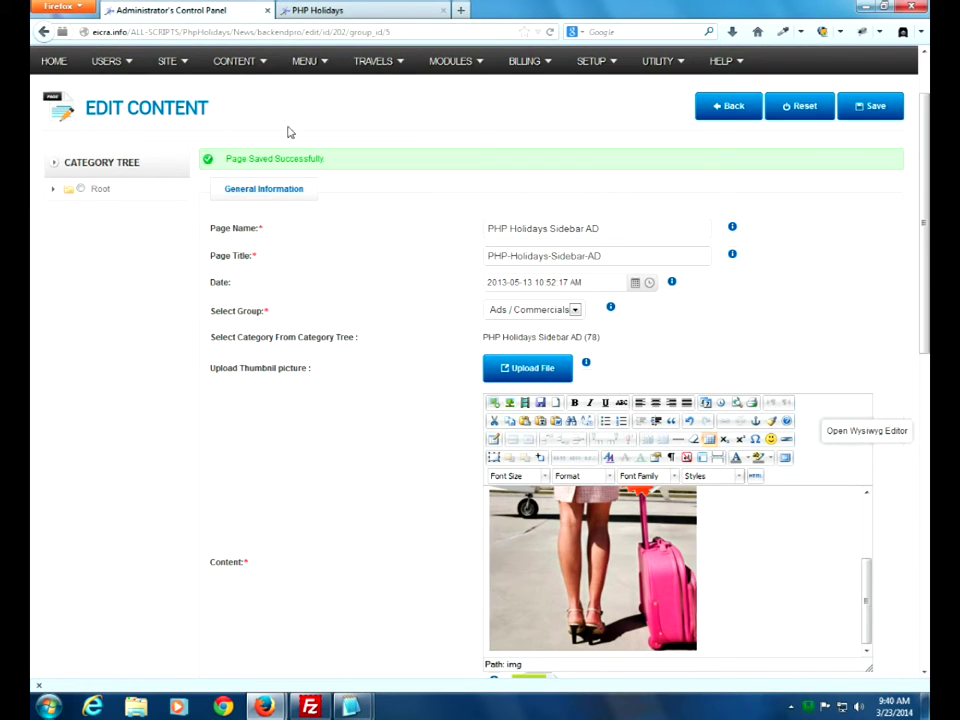
Return to the ads list, select PHP Holidays Sidebar AD (ID 202), and open its publishing codes
left_click(722, 107)
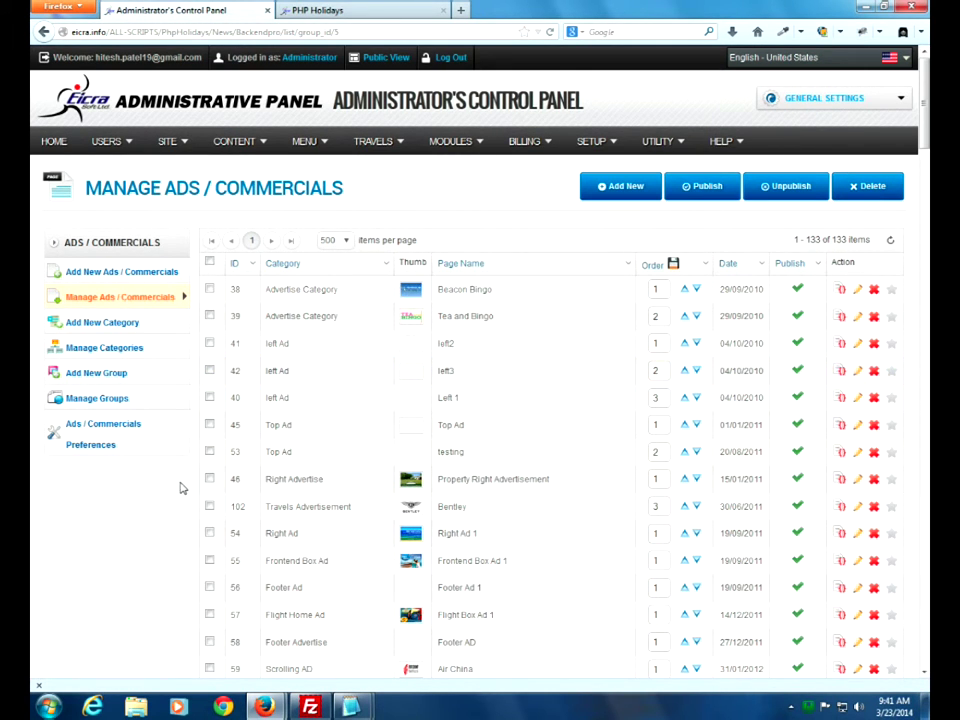
scroll(180, 489, "down", 5)
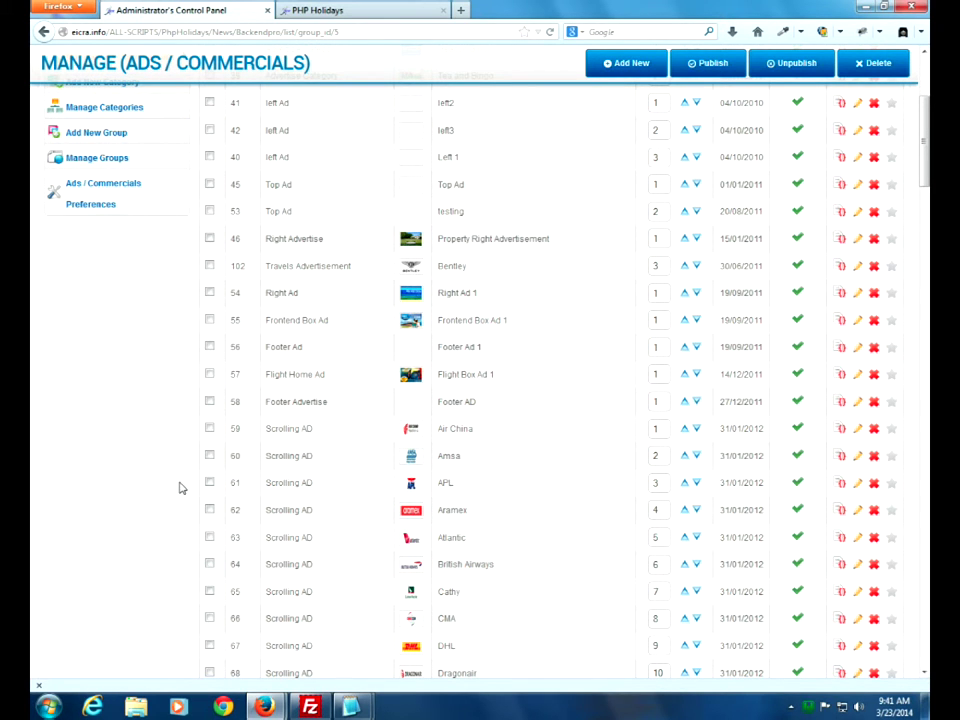
scroll(180, 488, "down", 15)
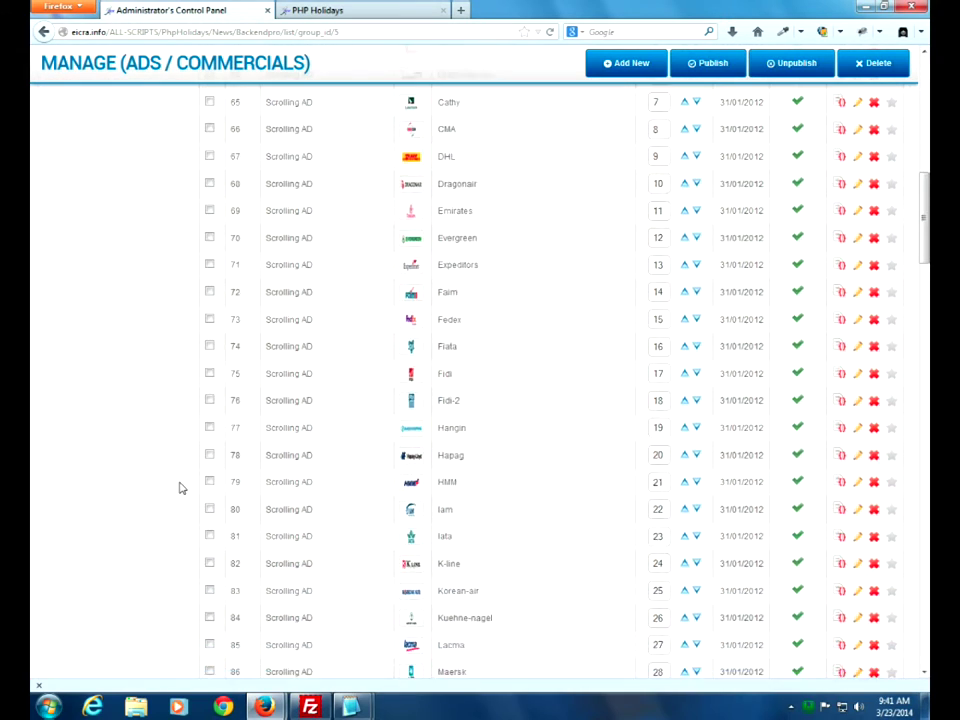
scroll(180, 488, "down", 18)
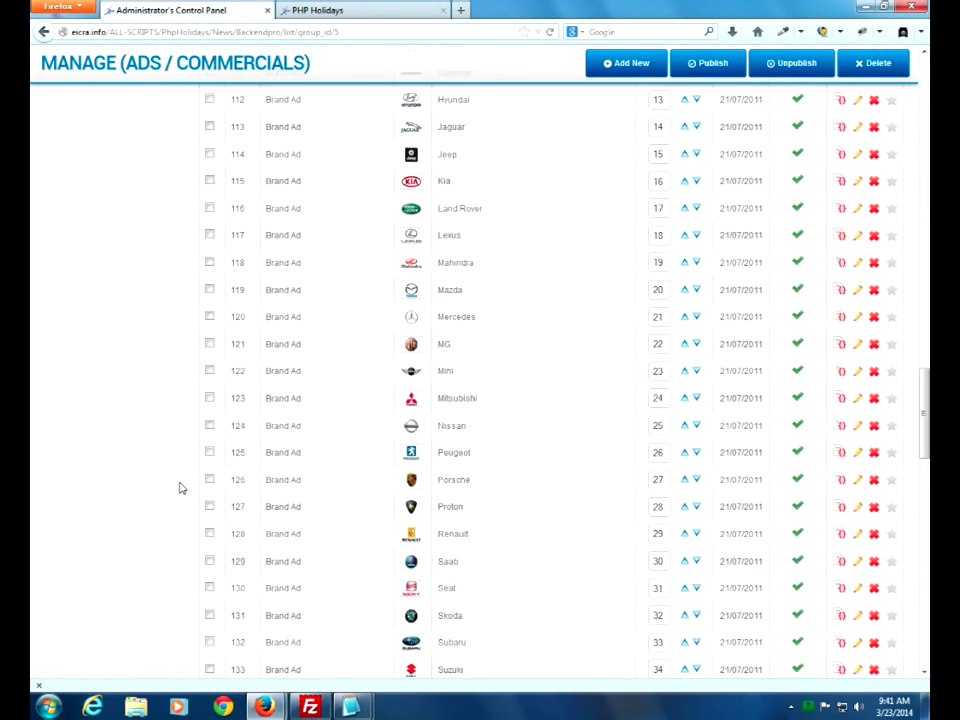
scroll(180, 488, "down", 1)
scroll(180, 488, "down", 1)
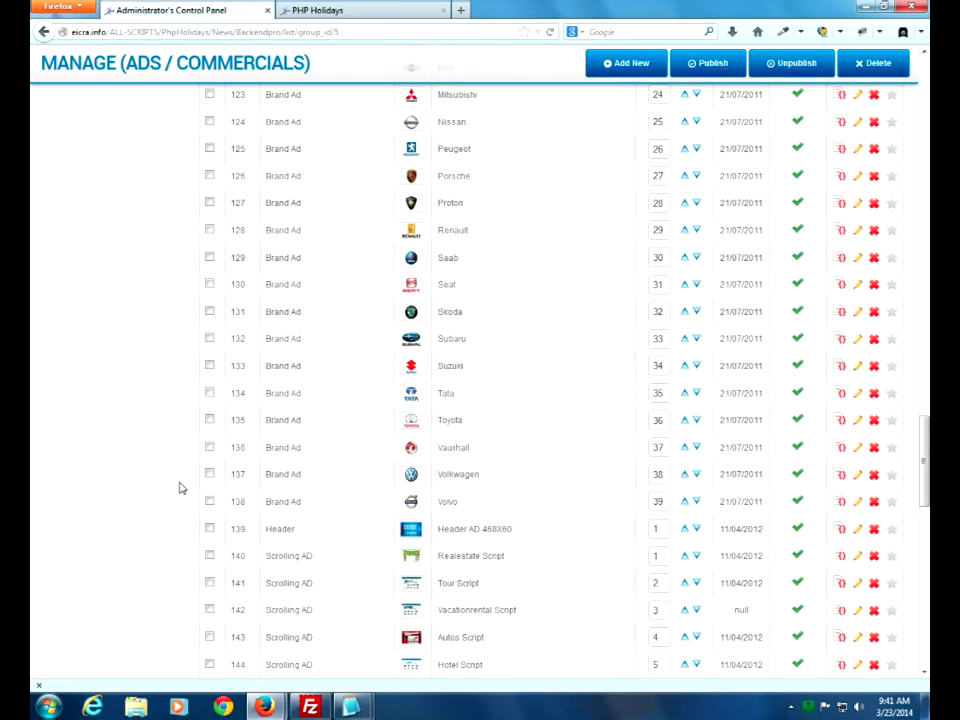
scroll(180, 488, "down", 1)
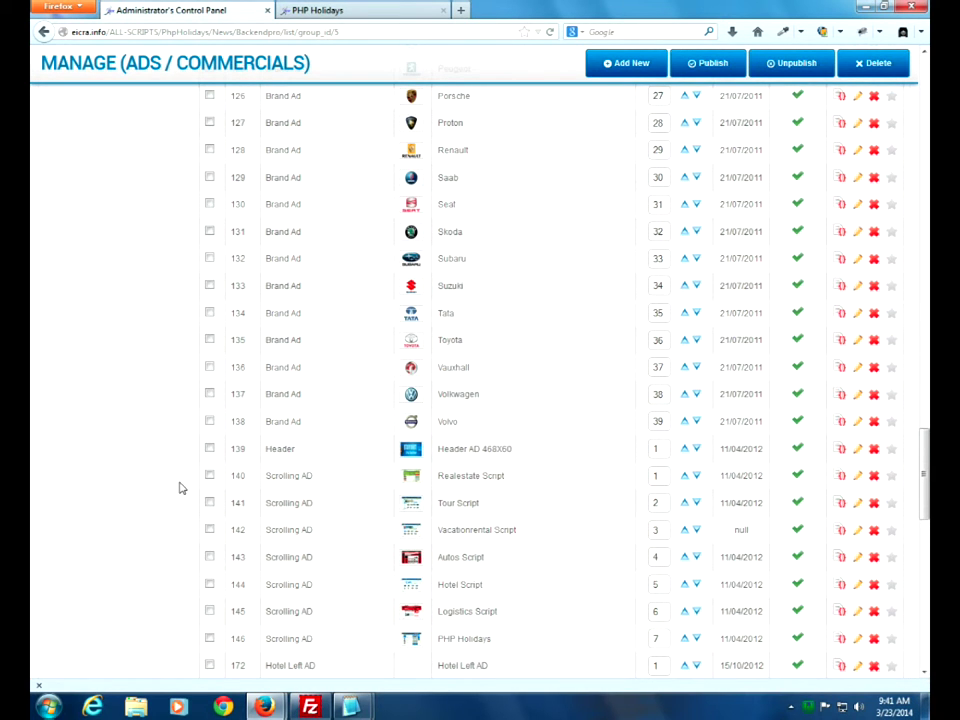
scroll(180, 488, "down", 3)
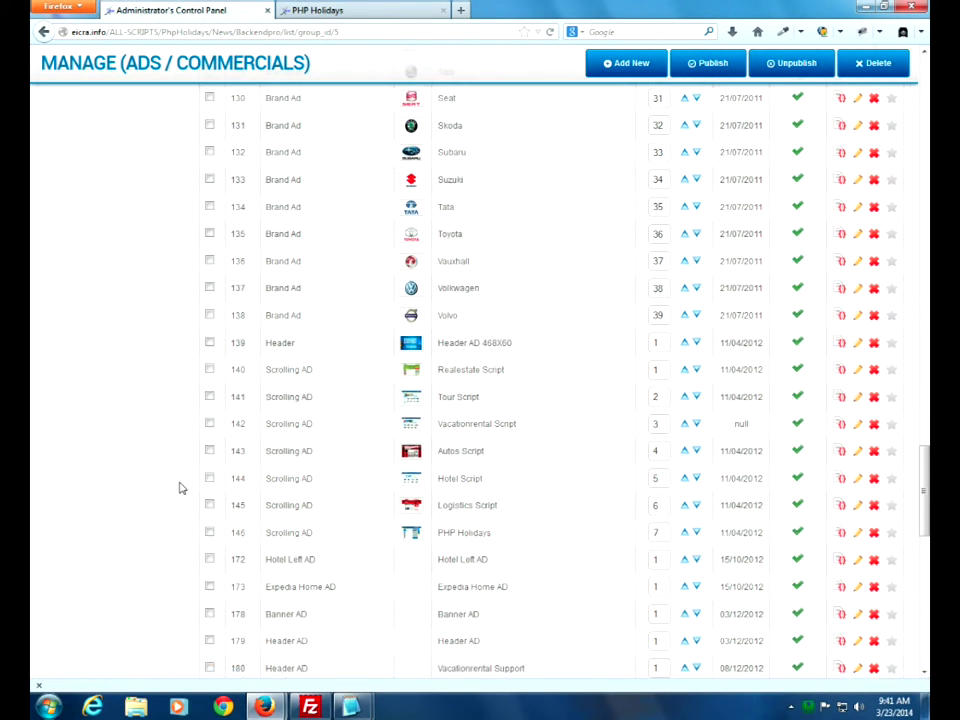
scroll(180, 488, "down", 7)
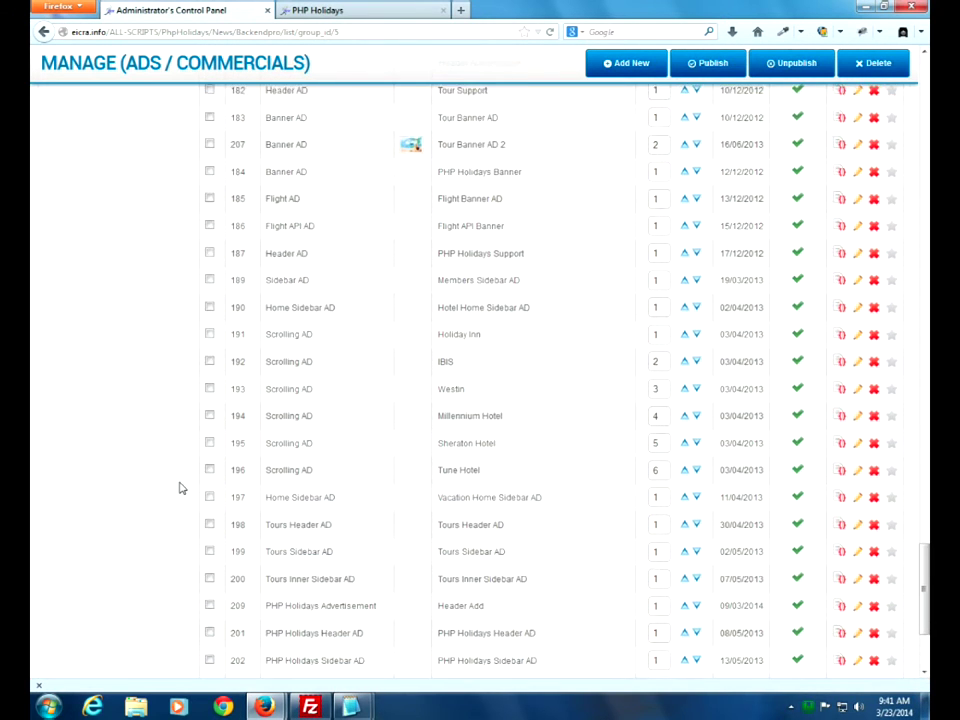
scroll(180, 488, "down", 1)
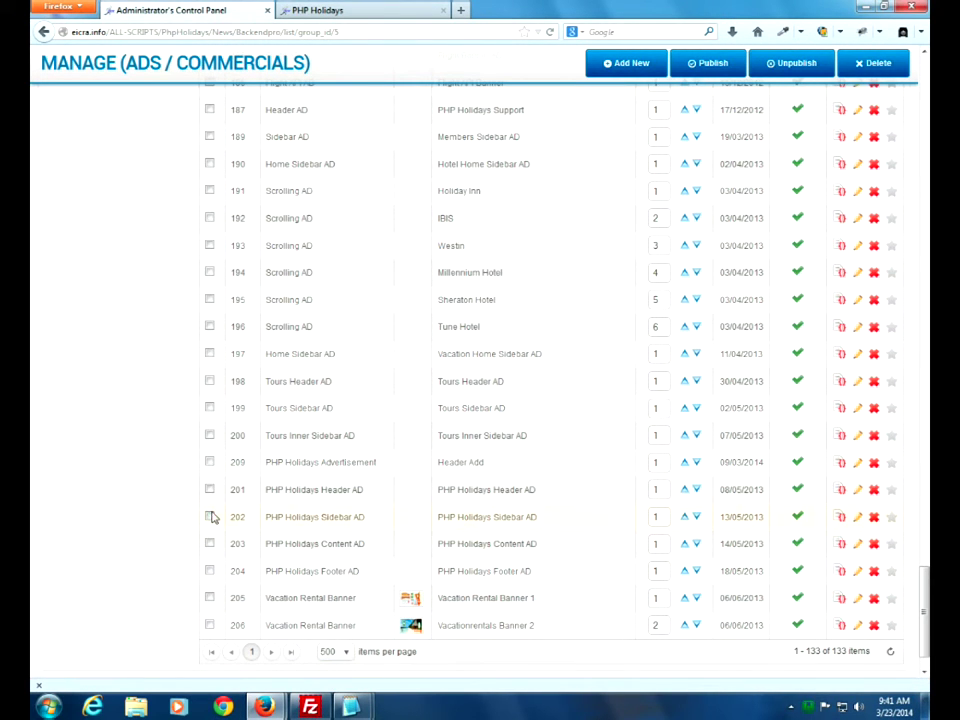
left_click(210, 517)
left_click(842, 518)
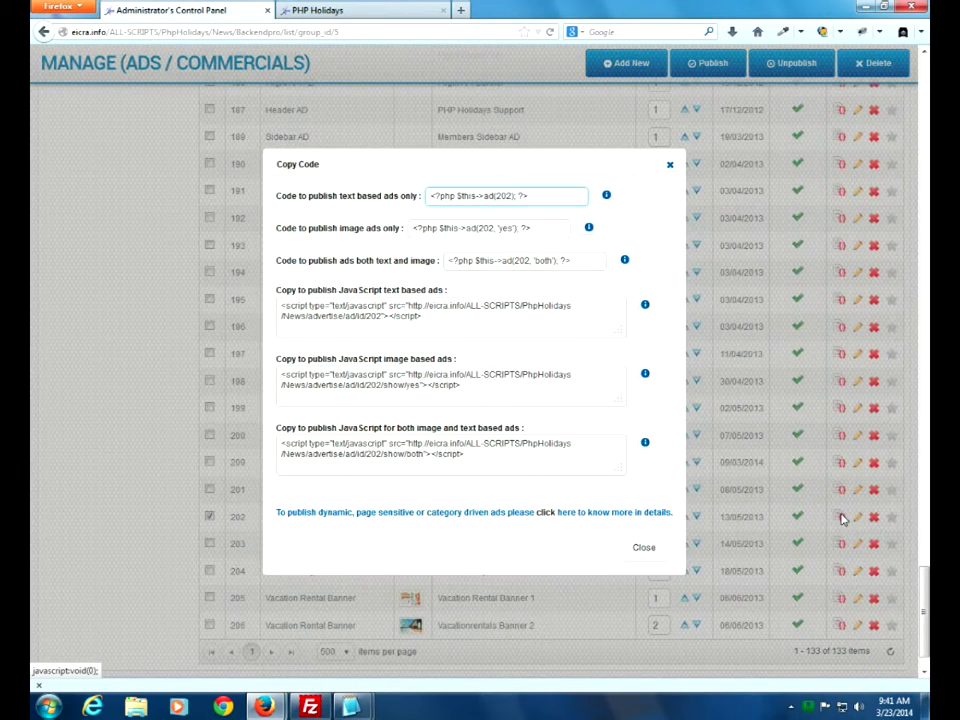
Copy the sidebar ad's code for publishing text based ads only, <?php $this->ad(202); ?>
left_click_drag(529, 195, 417, 198)
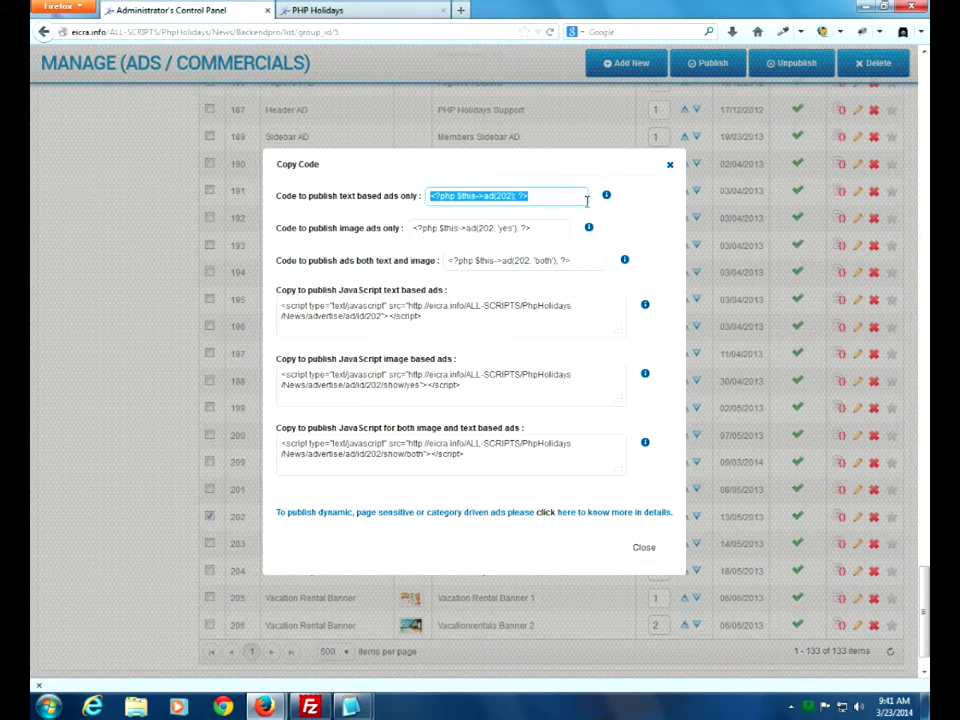
right_click(508, 192)
left_click(545, 241)
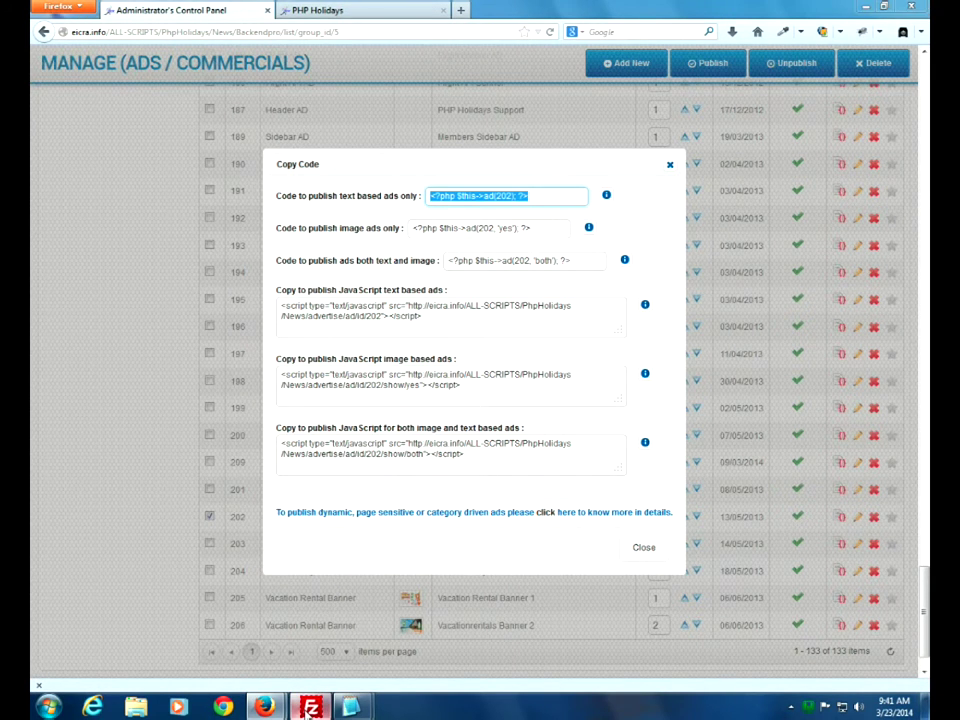
Switch to FileZilla and open the remote file phpholidays-home.phtml from the phpholidays_default folder for editing
key("alt+Tab")
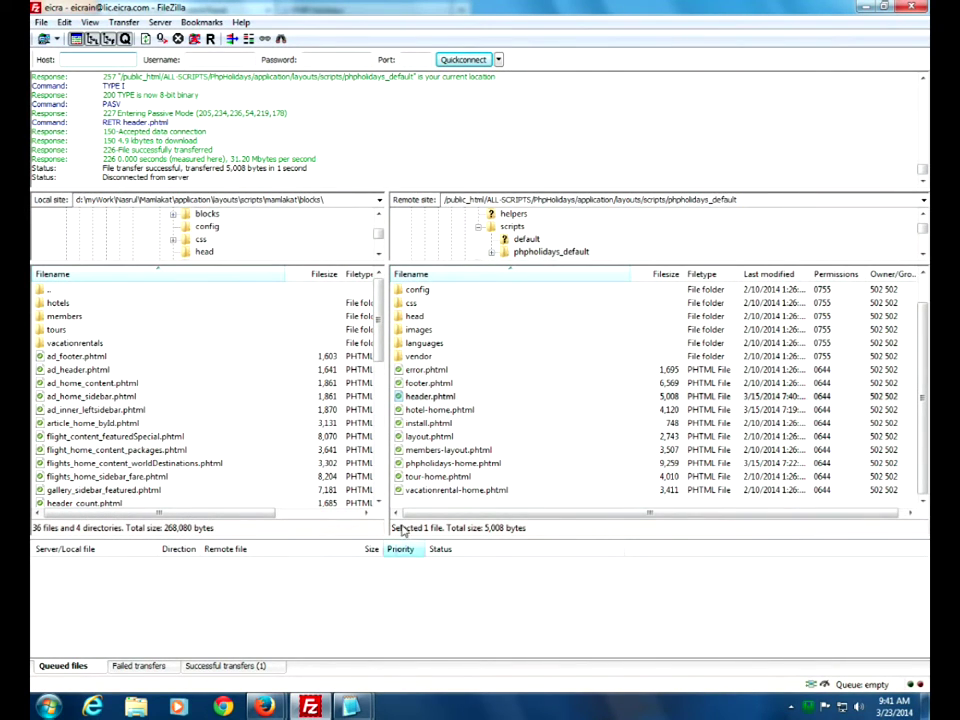
left_click(434, 464)
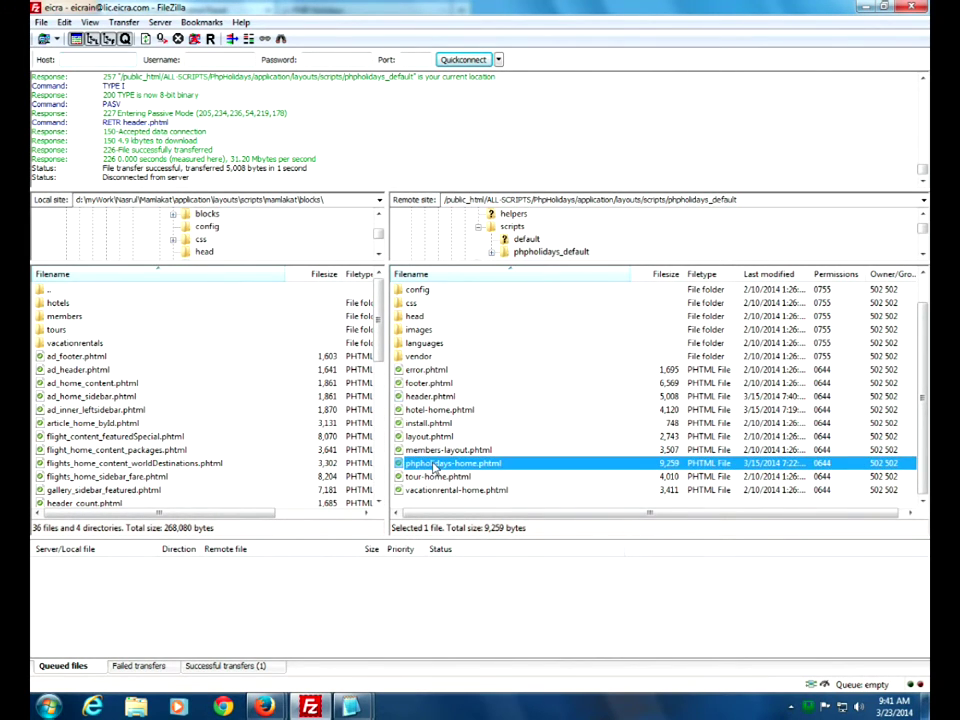
right_click(400, 466)
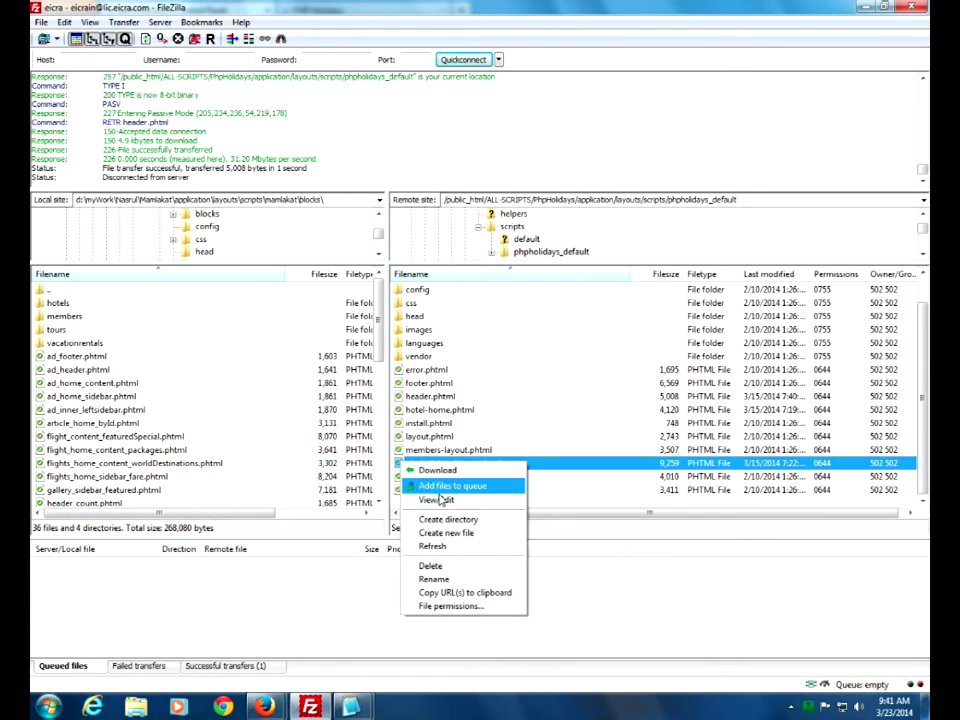
left_click(428, 499)
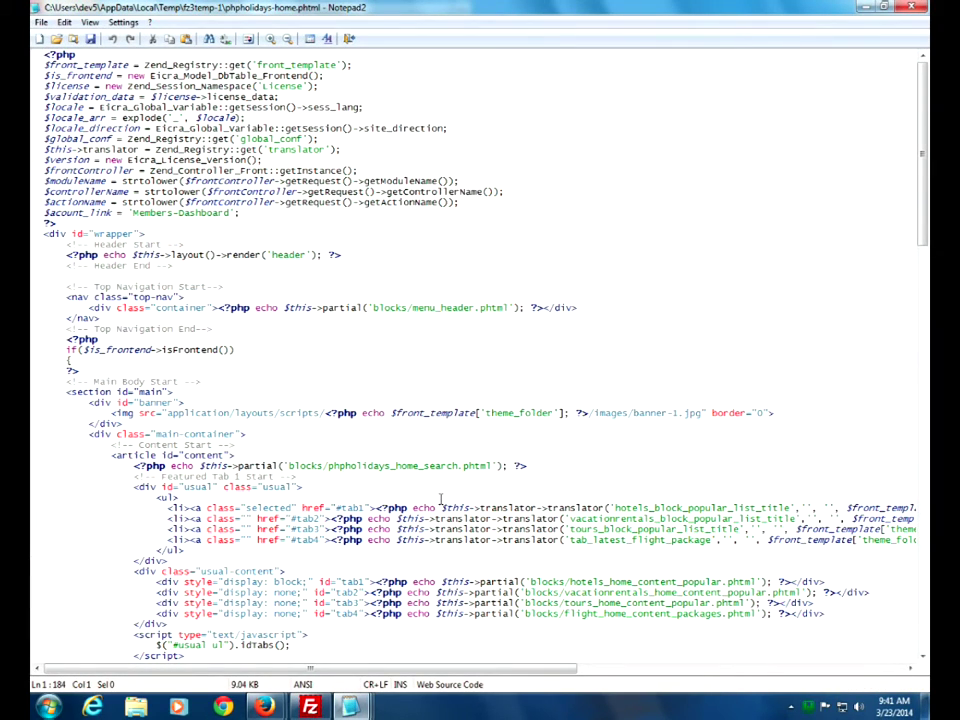
Replace the ad line inside the sidebar aside element of phpholidays-home.phtml with the copied code <?php $this->ad(202); ?>
scroll(440, 497, "down", 3)
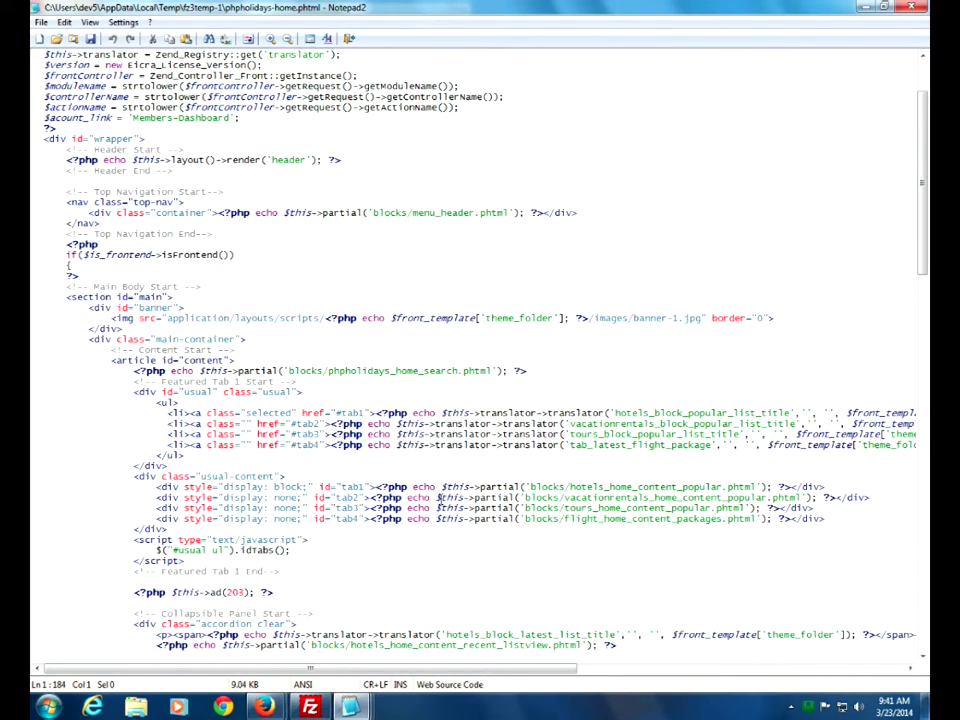
scroll(440, 497, "down", 11)
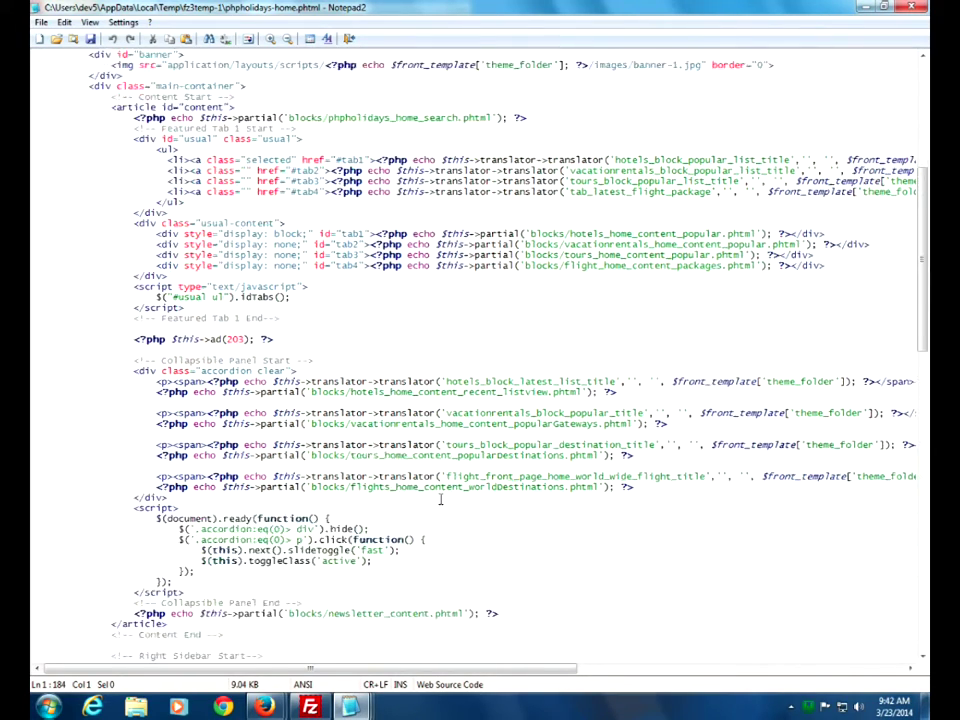
scroll(440, 497, "down", 4)
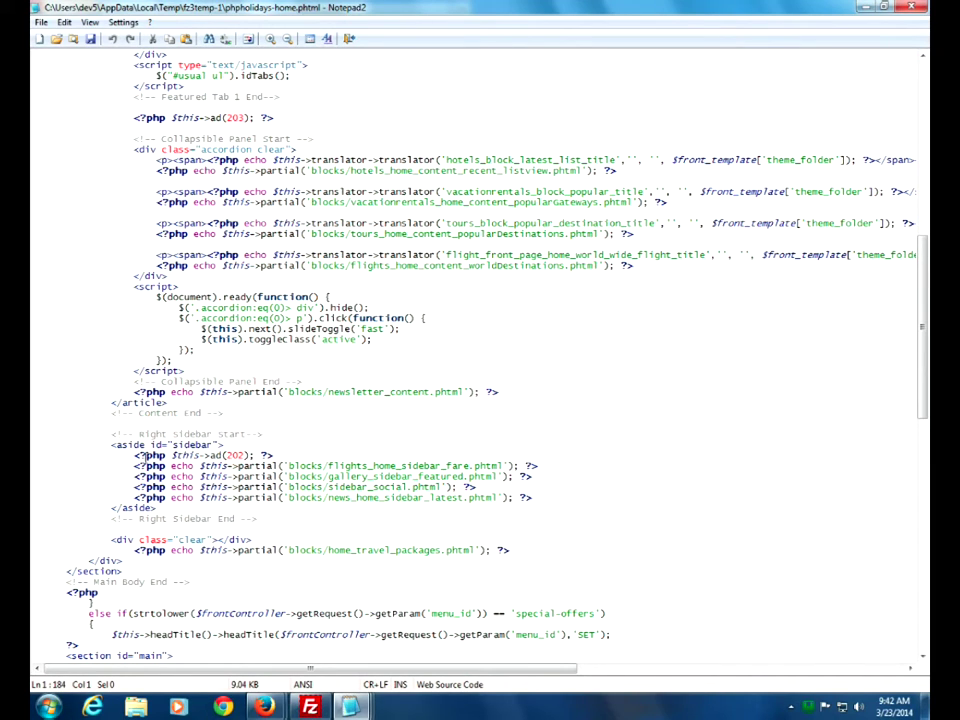
left_click_drag(130, 455, 283, 455)
right_click(263, 456)
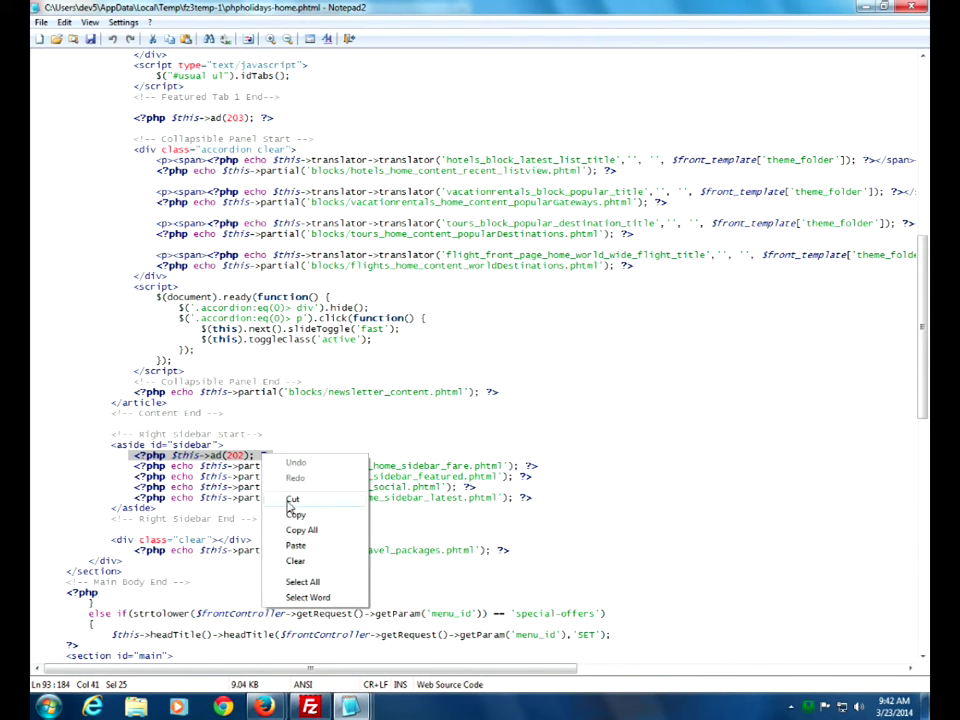
left_click(306, 548)
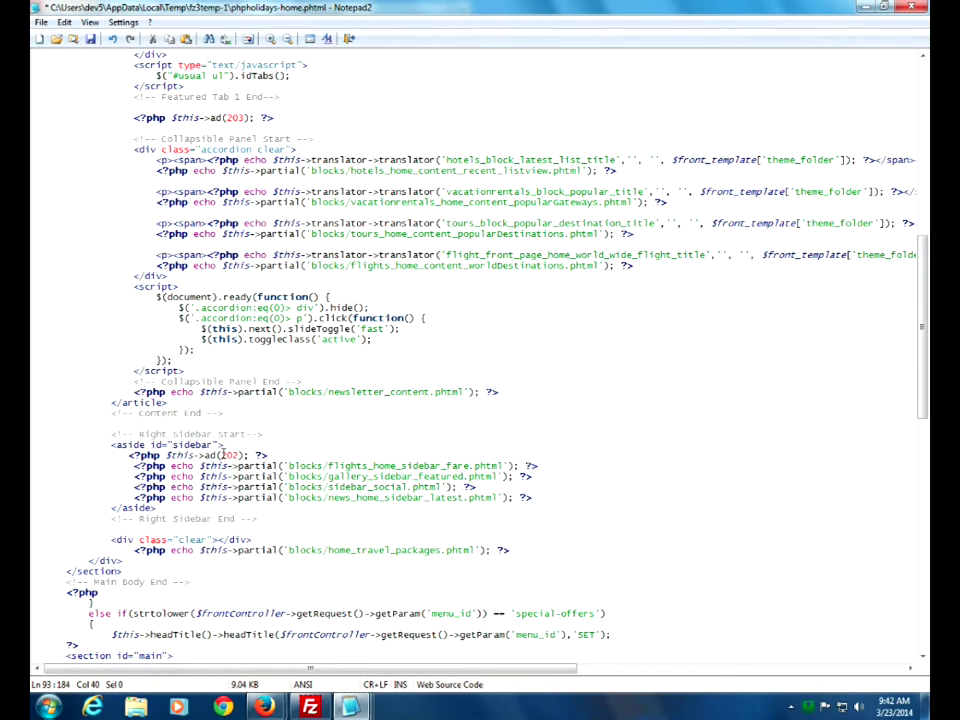
Close phpholidays-home.phtml, saving its changes, and upload the edited file back to the server
left_click(922, 6)
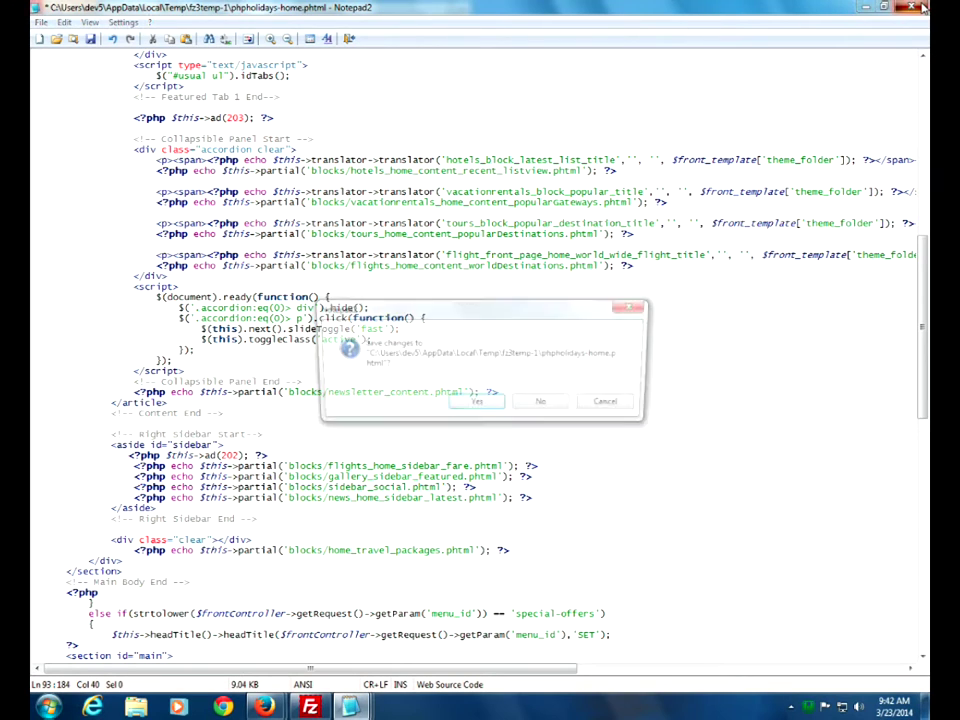
left_click(611, 405)
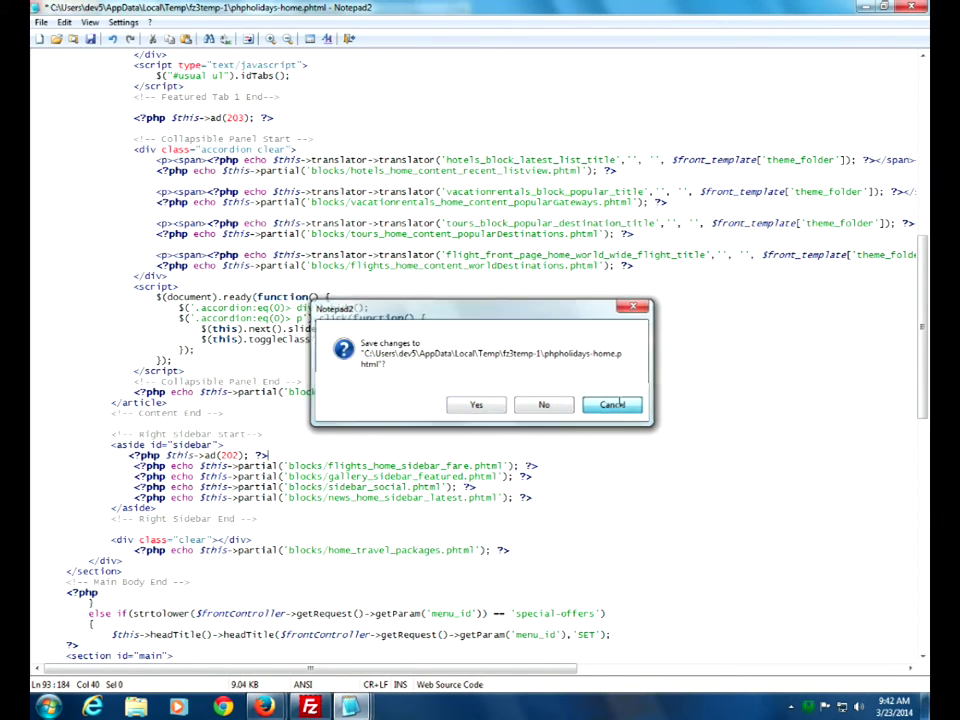
left_click(914, 8)
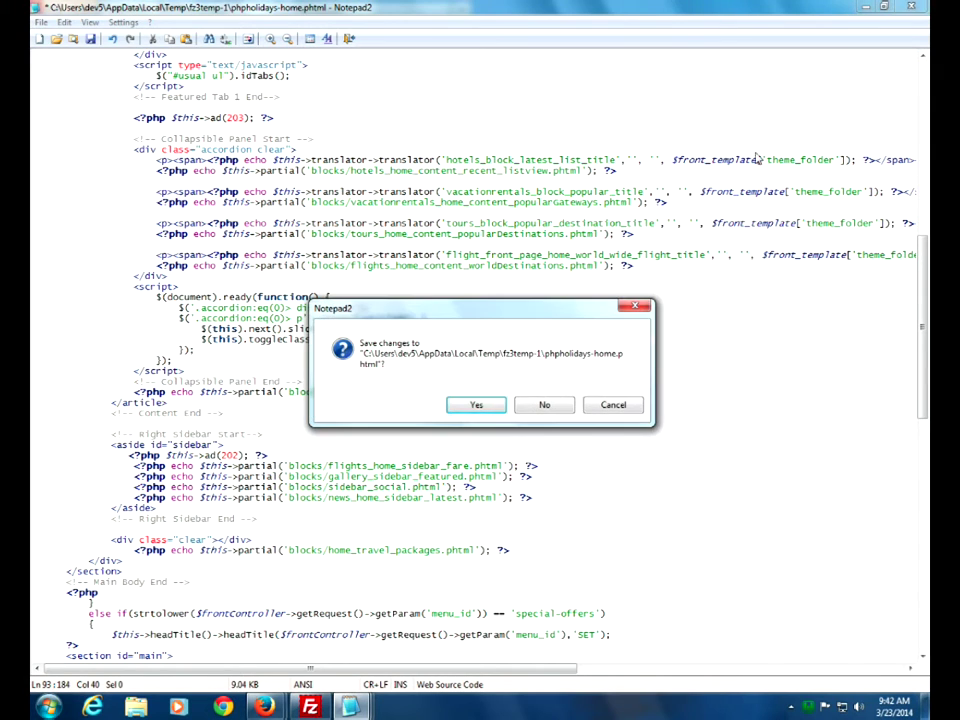
left_click(476, 405)
left_click(460, 399)
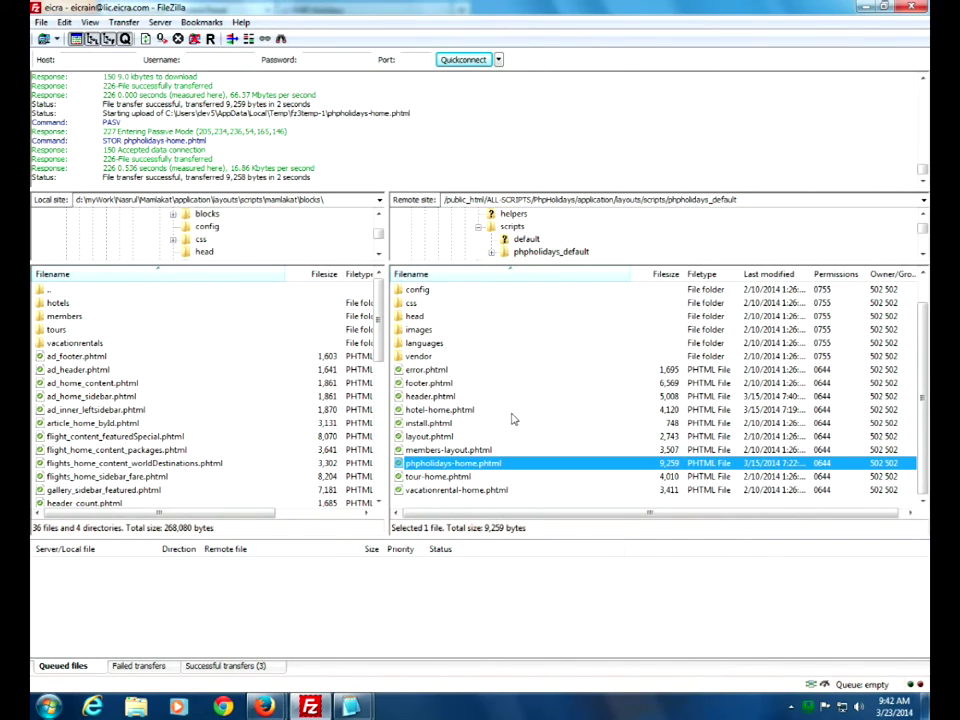
Switch to Firefox, reload the public PHP Holidays home page, and examine the sidebar ad and the content ad below the hotel list
left_click(263, 707)
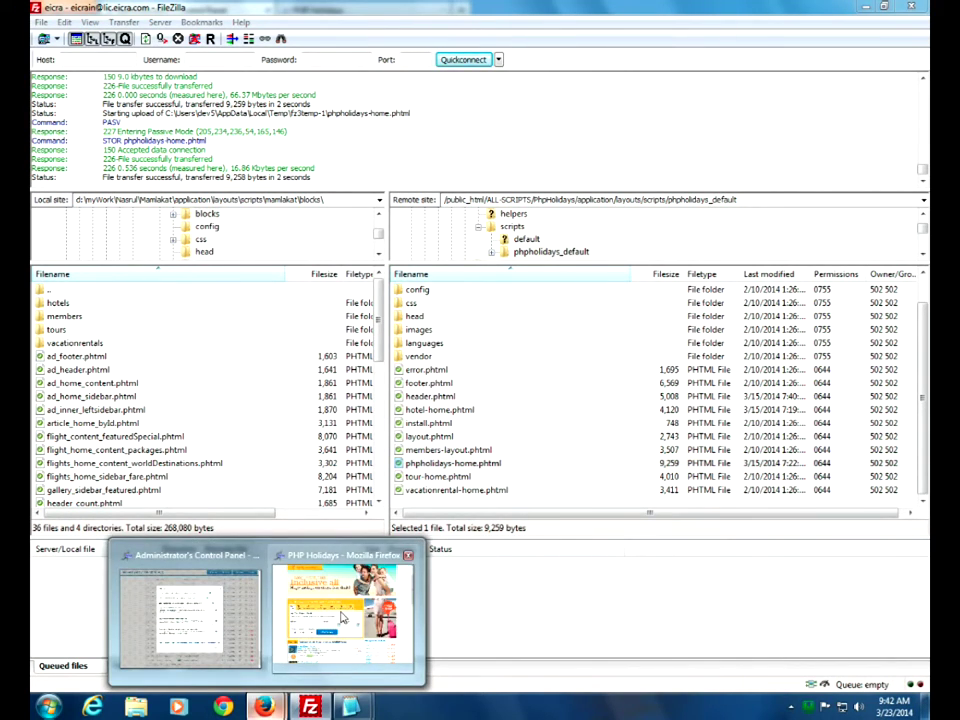
left_click(341, 617)
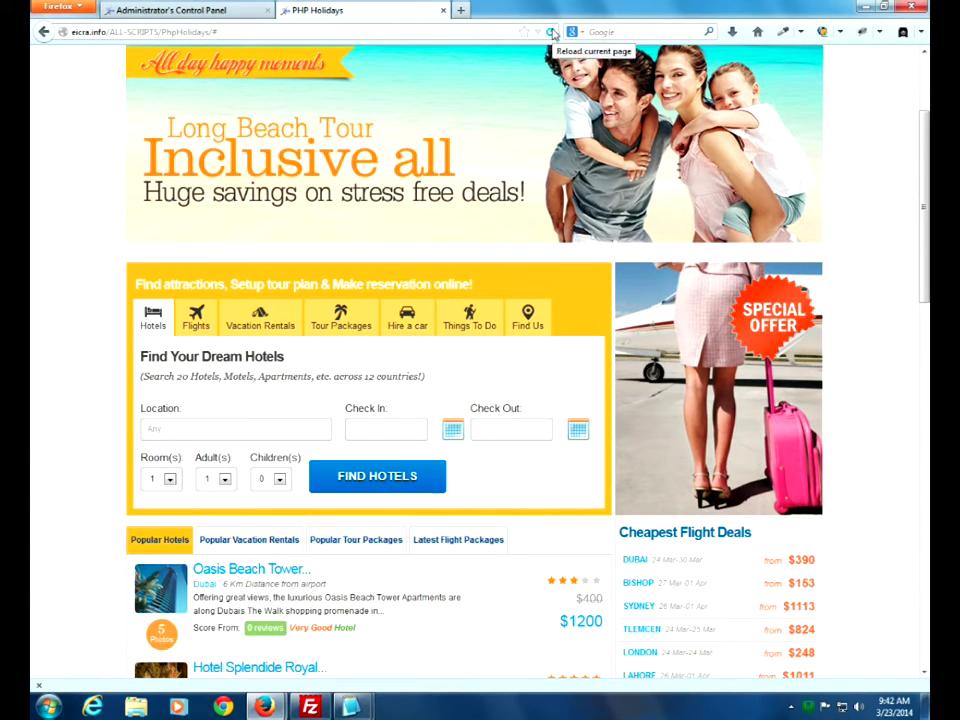
left_click(549, 31)
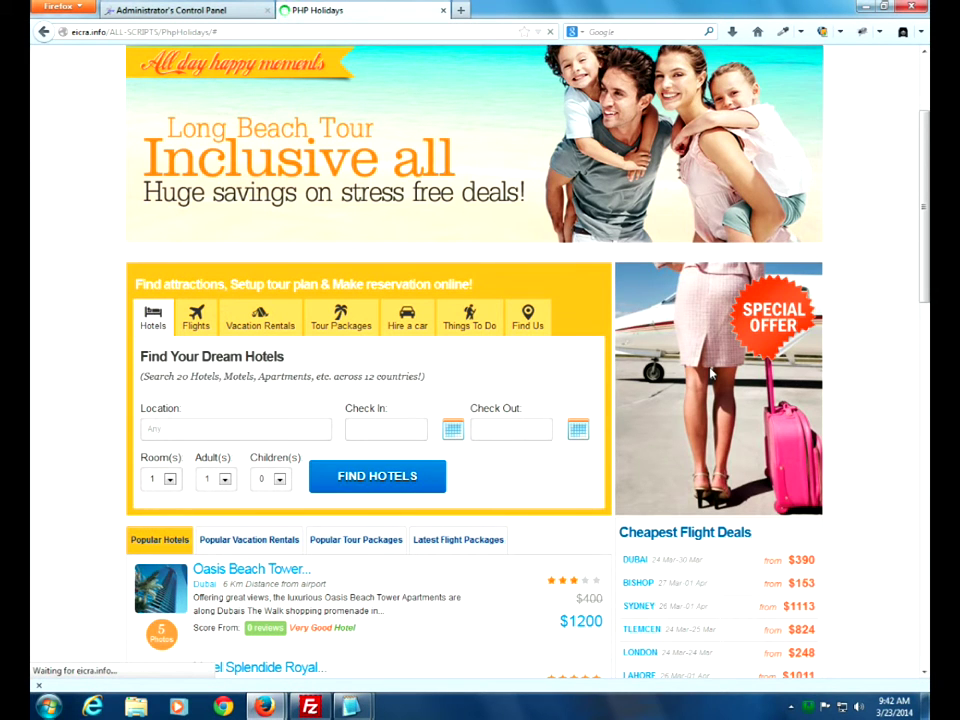
scroll(891, 452, "down", 3)
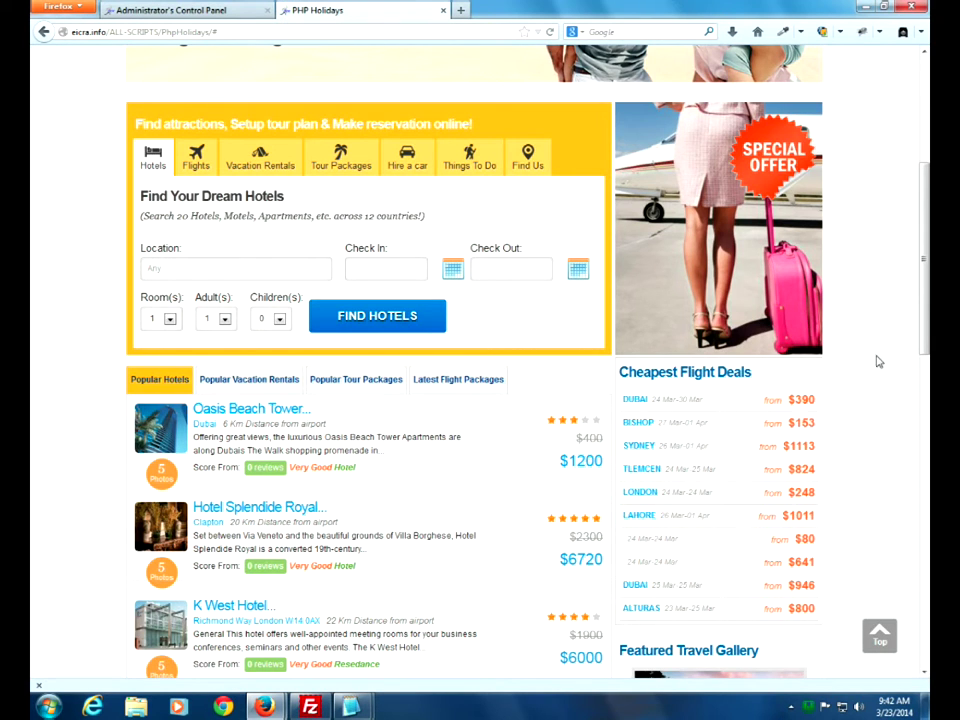
scroll(885, 415, "down", 3)
scroll(885, 415, "down", 5)
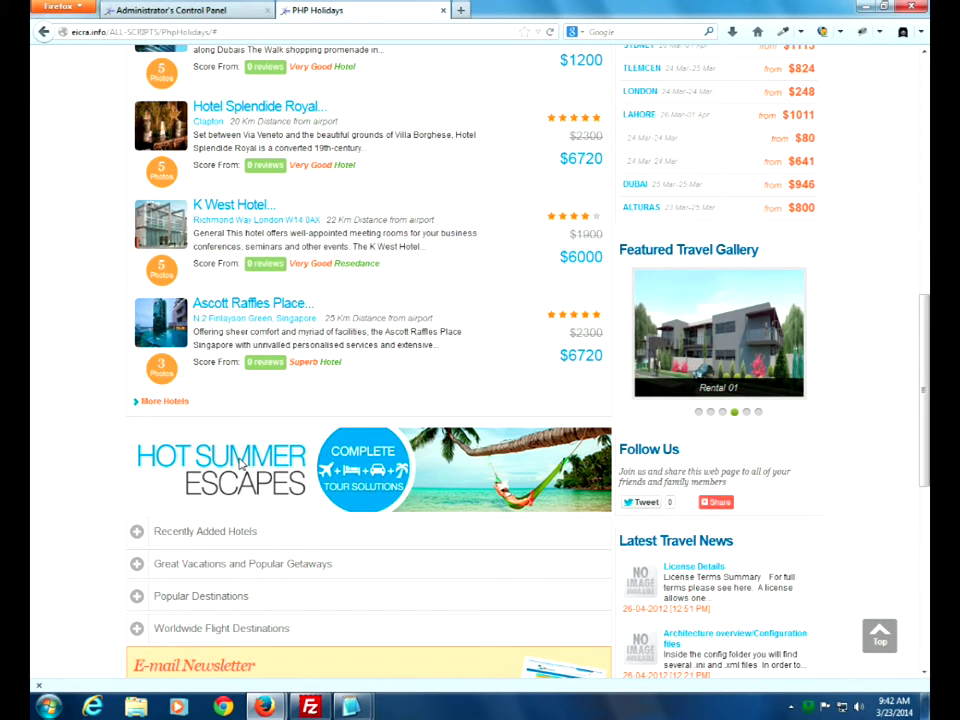
Return to the admin panel's ads list, select PHP Holidays Content AD (ID 203) instead of the sidebar ad, and open it for editing
left_click(165, 10)
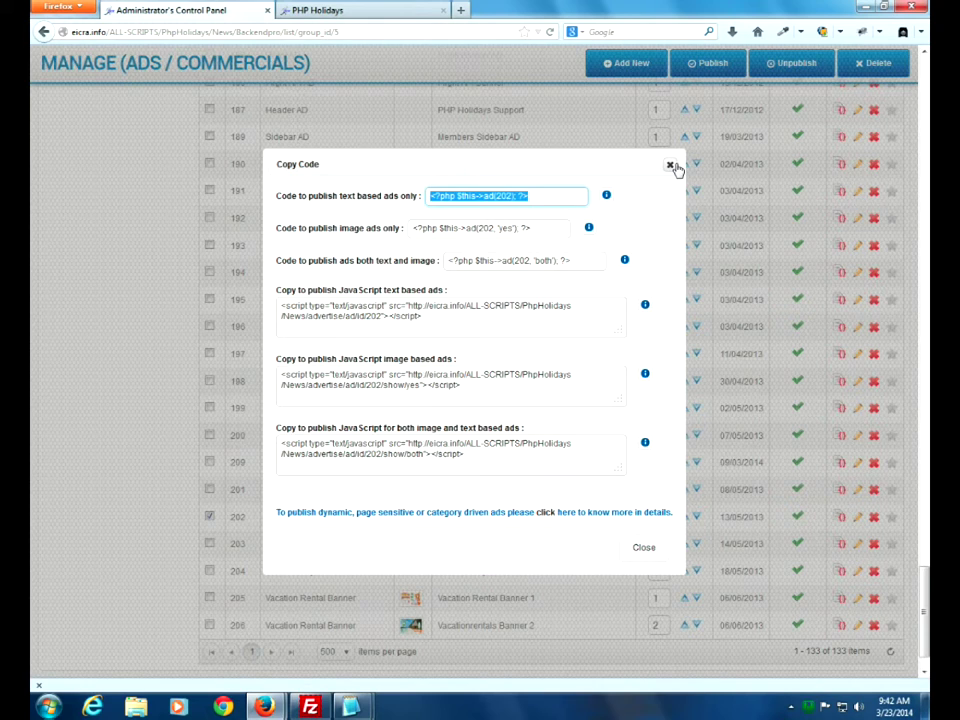
left_click(670, 165)
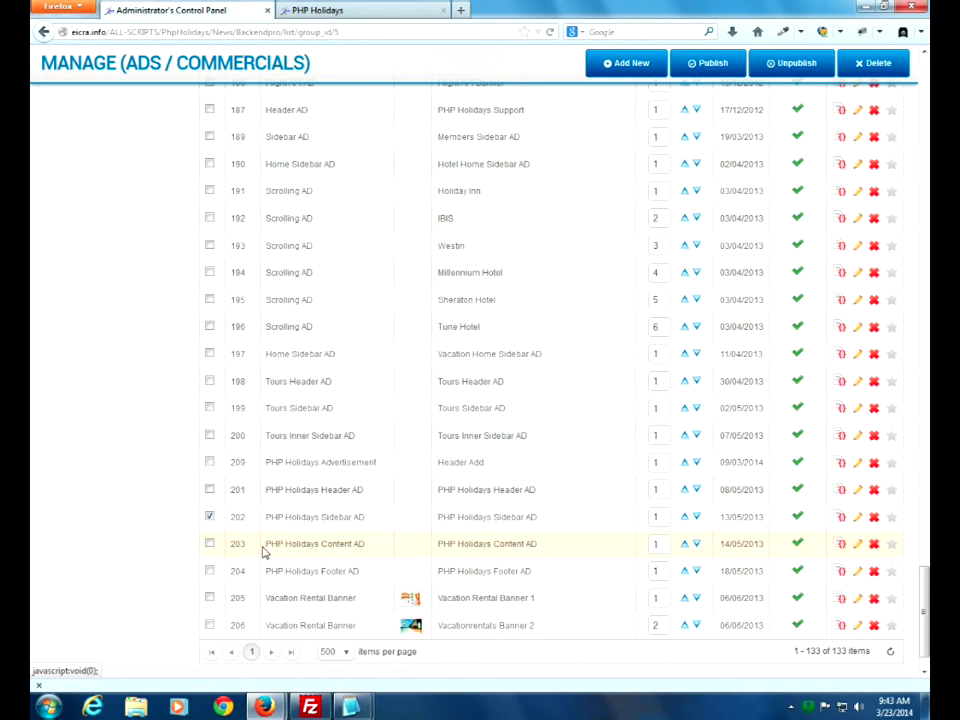
left_click(209, 516)
left_click(210, 544)
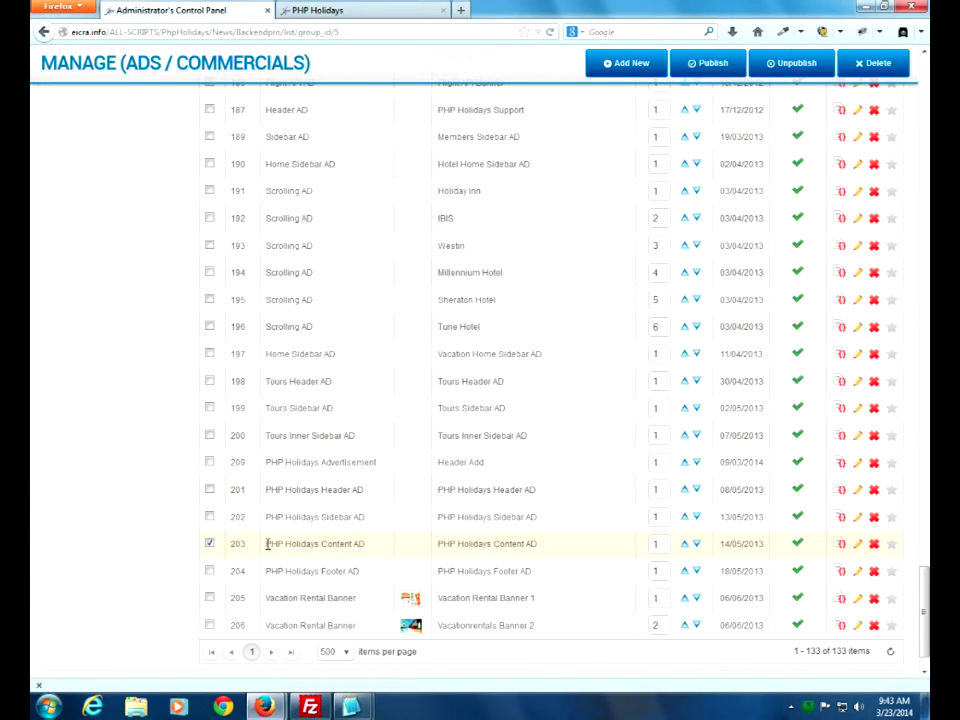
left_click_drag(268, 544, 354, 544)
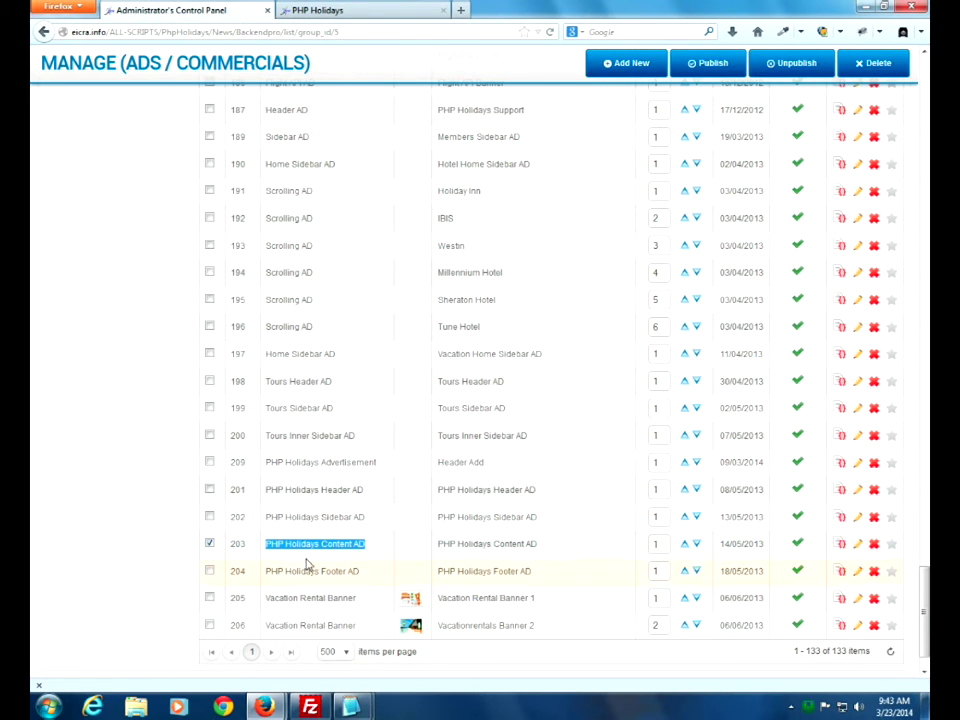
left_click(247, 549)
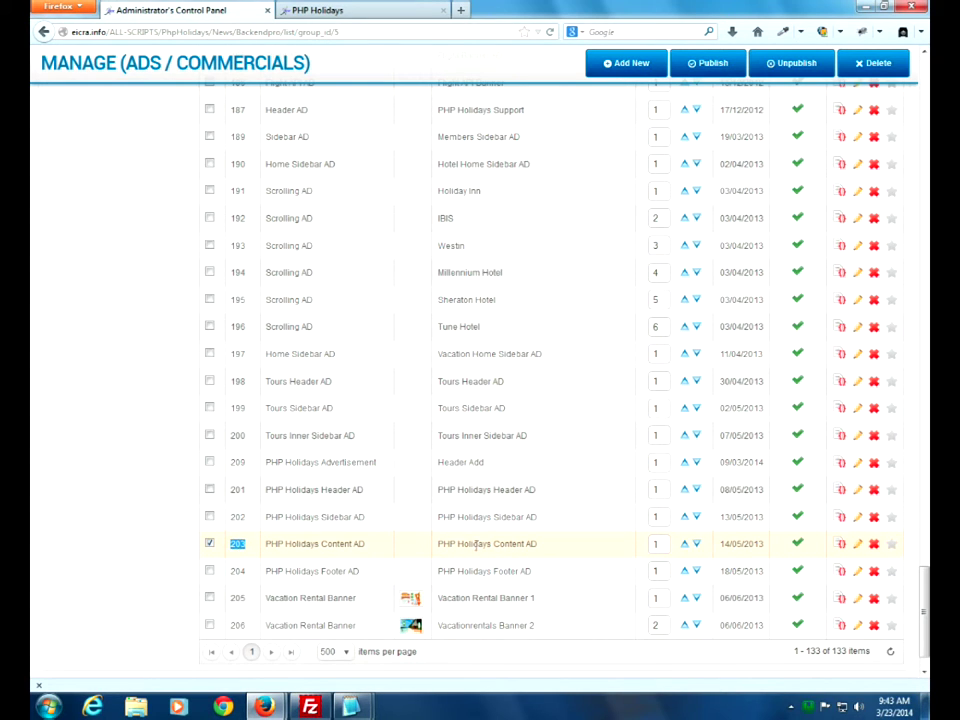
left_click(858, 546)
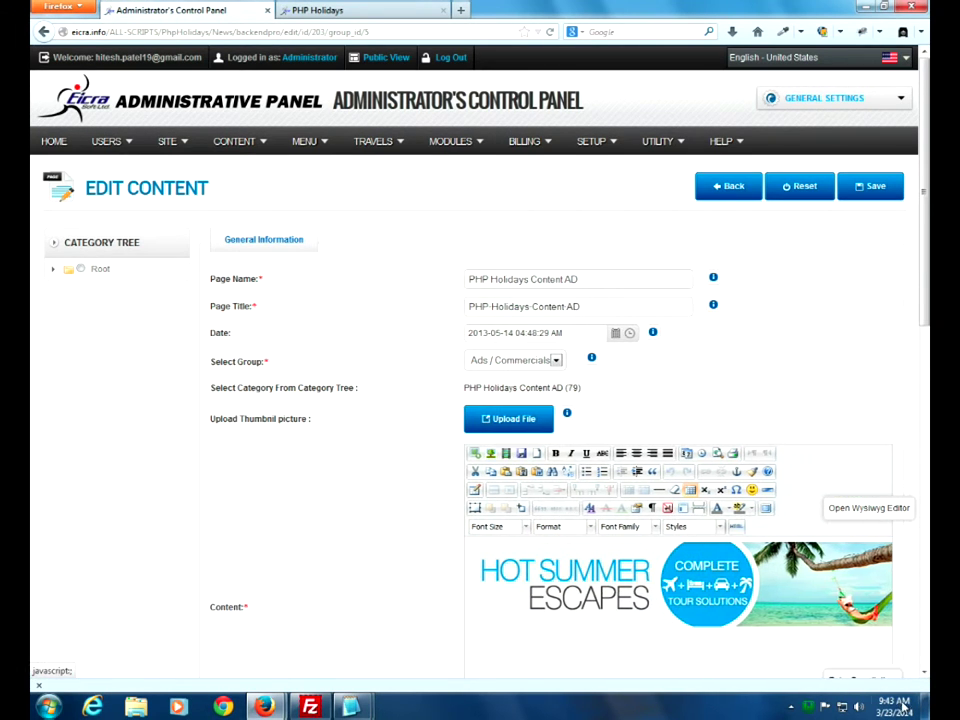
Delete the Hot Summer Escapes banner image from the PHP Holidays Content AD's content
scroll(549, 617, "down", 2)
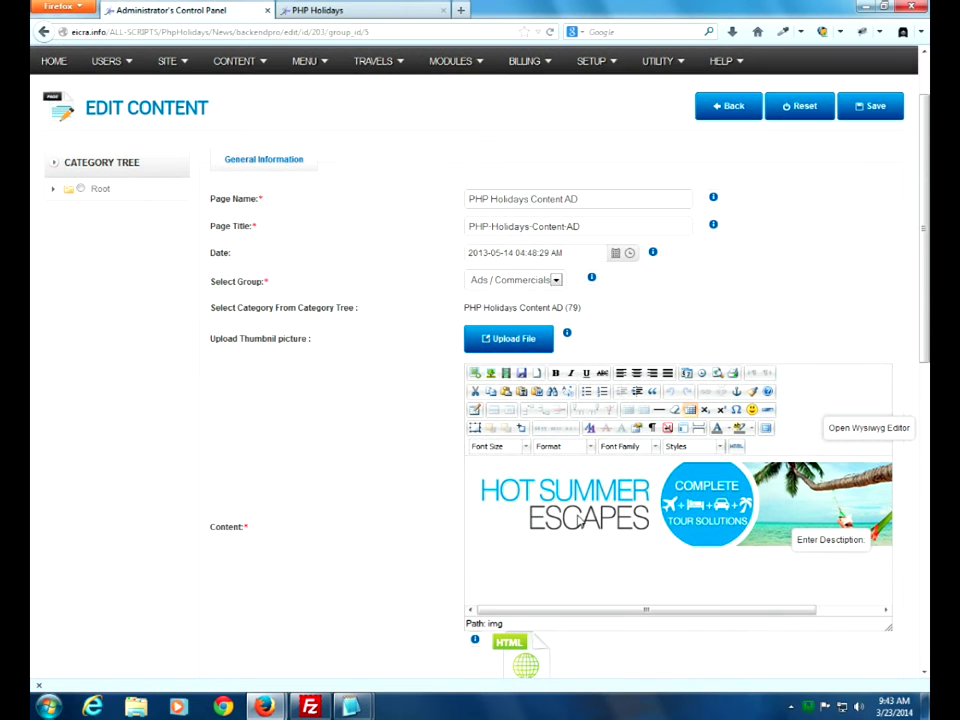
left_click_drag(617, 610, 696, 611)
left_click(590, 527)
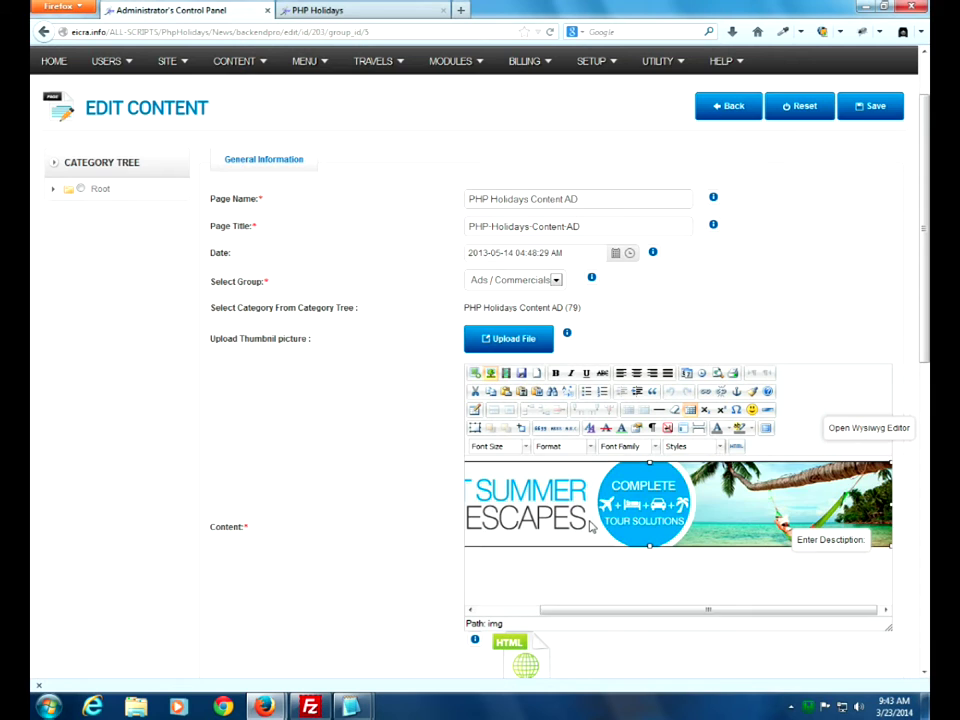
key("Delete")
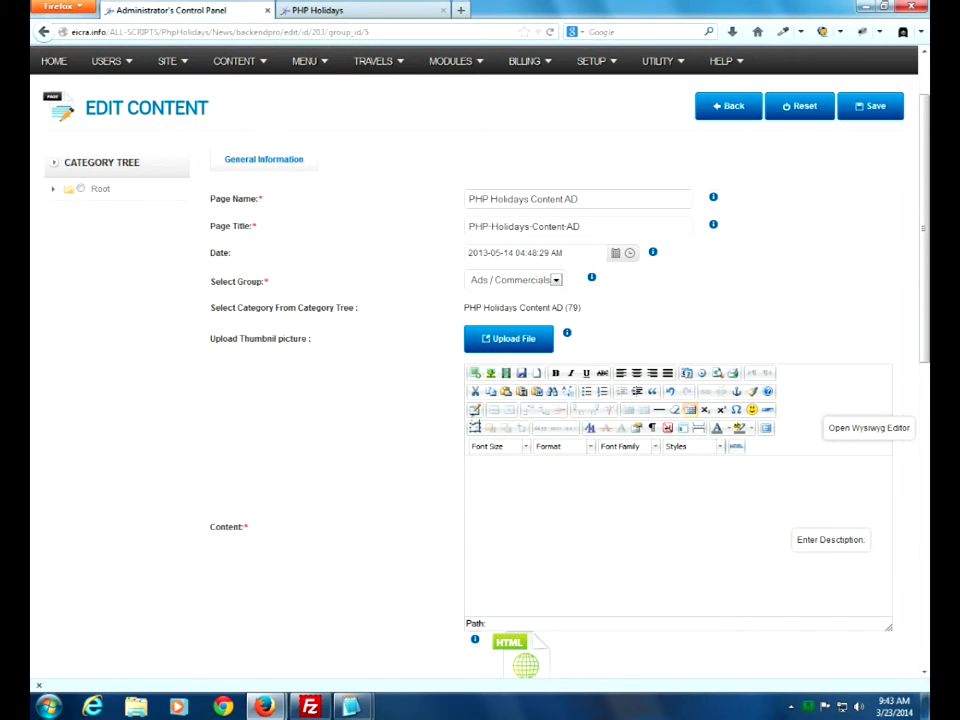
Upload special-offer.png from the local images folder to the frontImages folder of the image manager
left_click(476, 374)
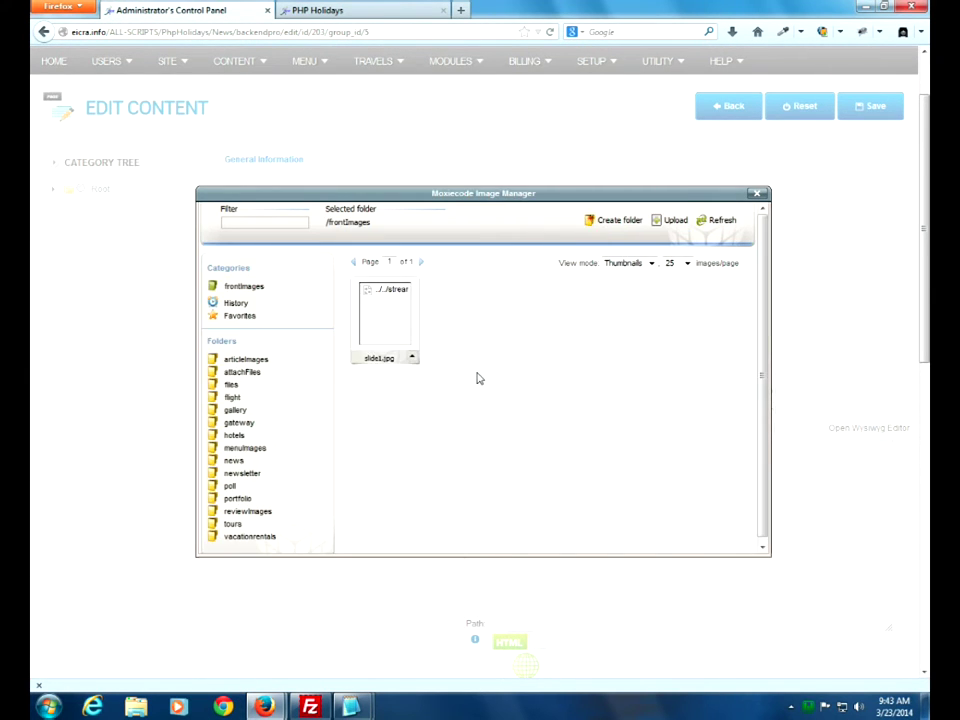
left_click(673, 224)
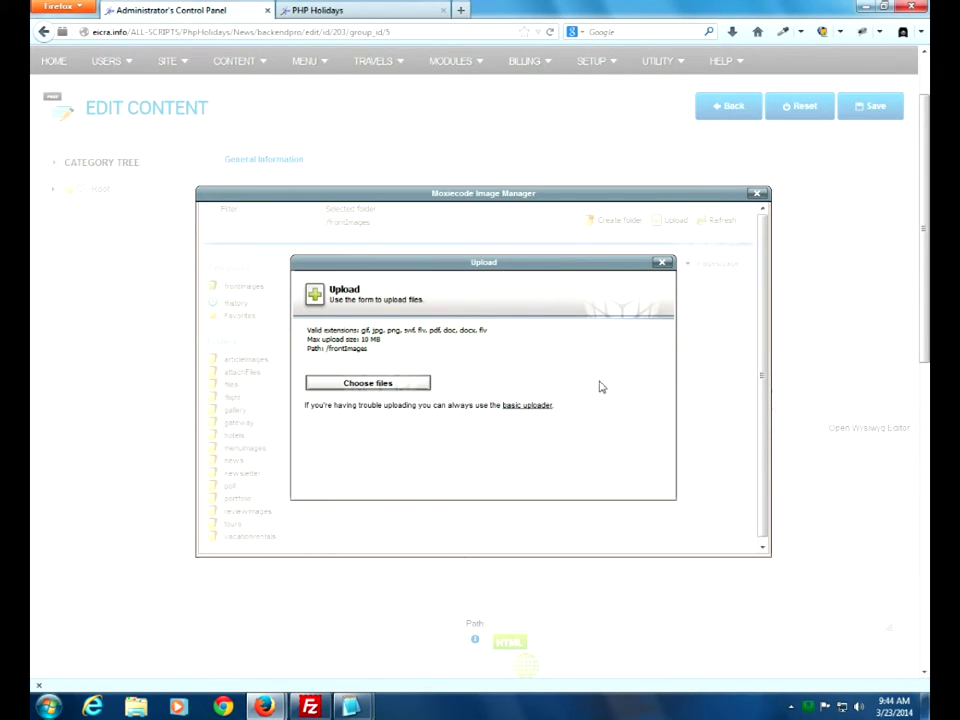
left_click(380, 385)
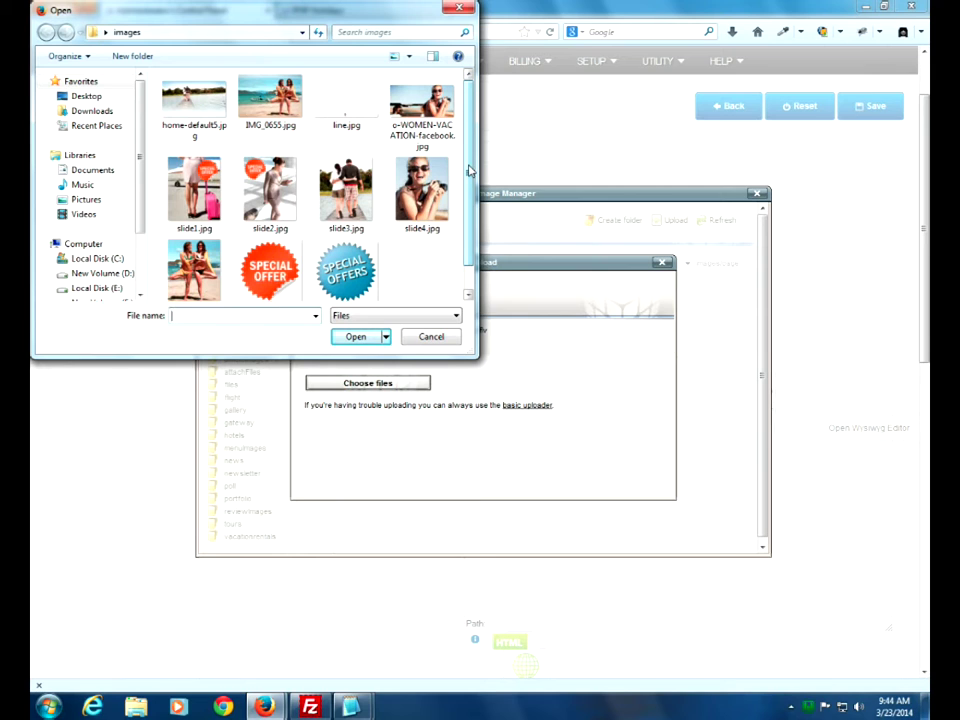
scroll(470, 172, "down", 1)
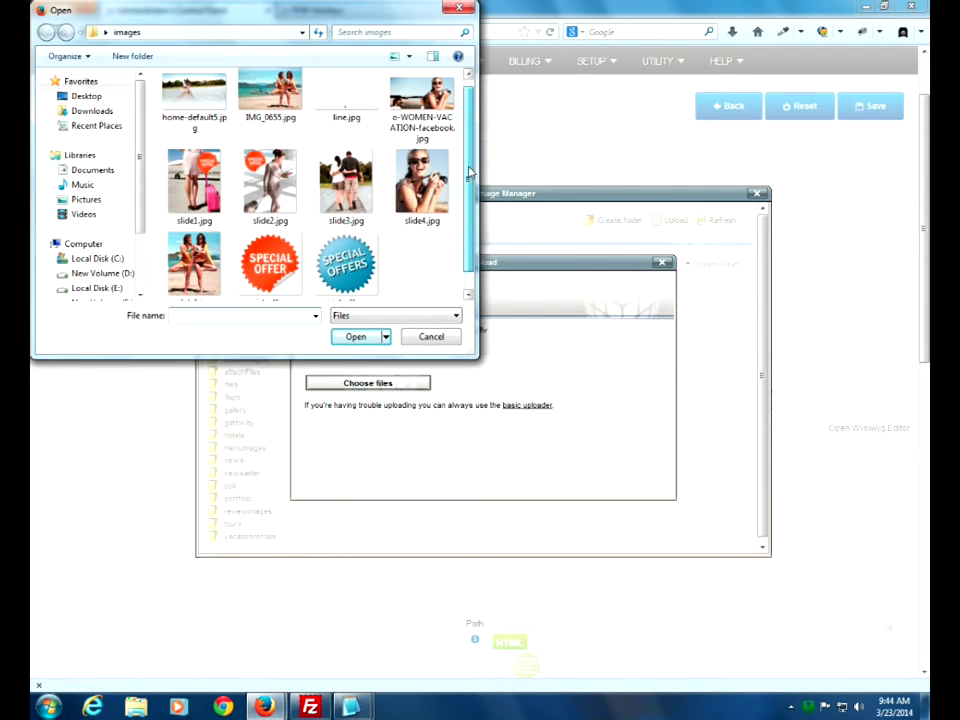
scroll(471, 170, "up", 1)
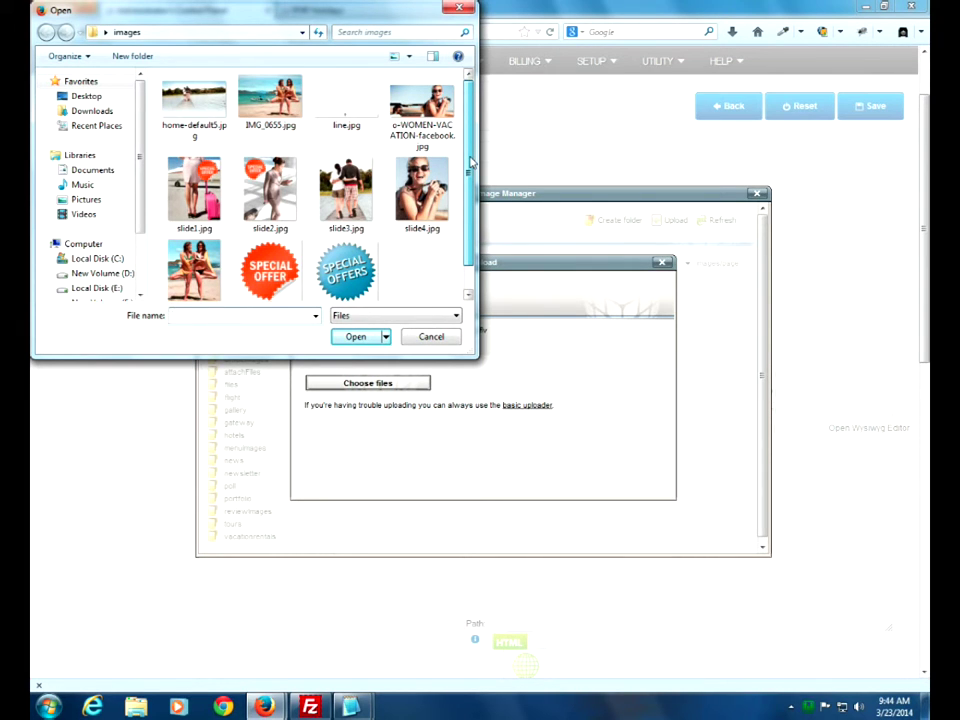
scroll(470, 175, "down", 1)
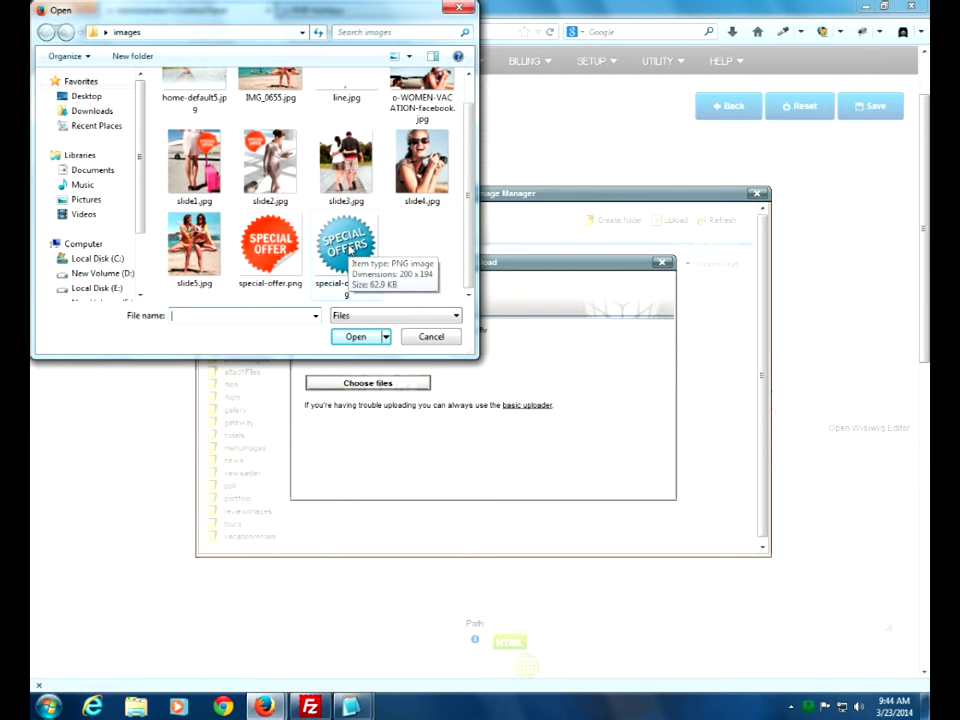
left_click(270, 245)
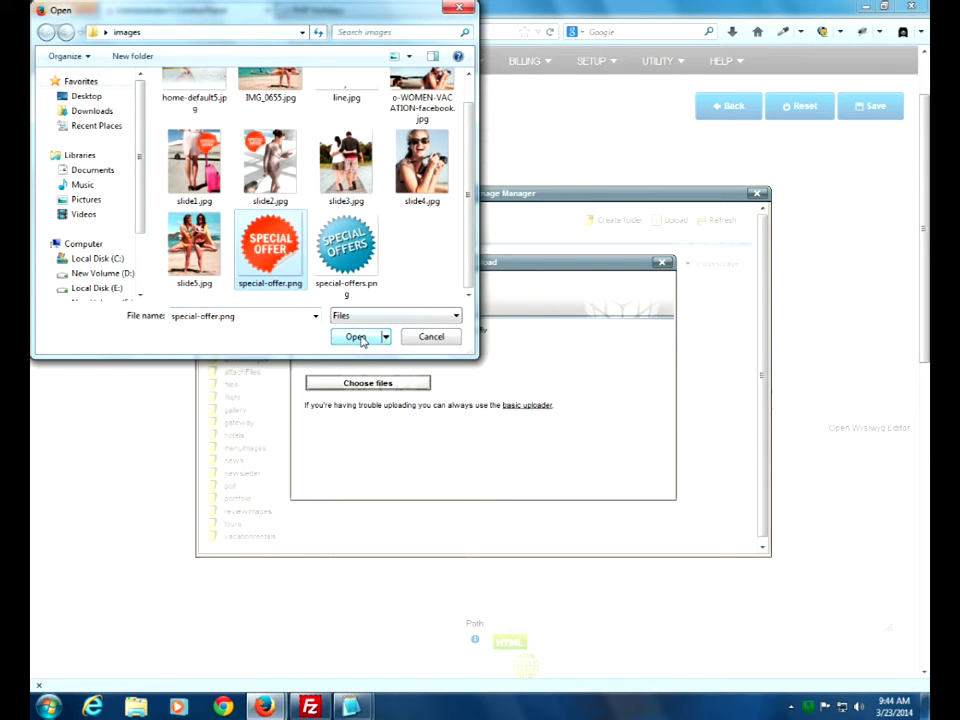
left_click(356, 336)
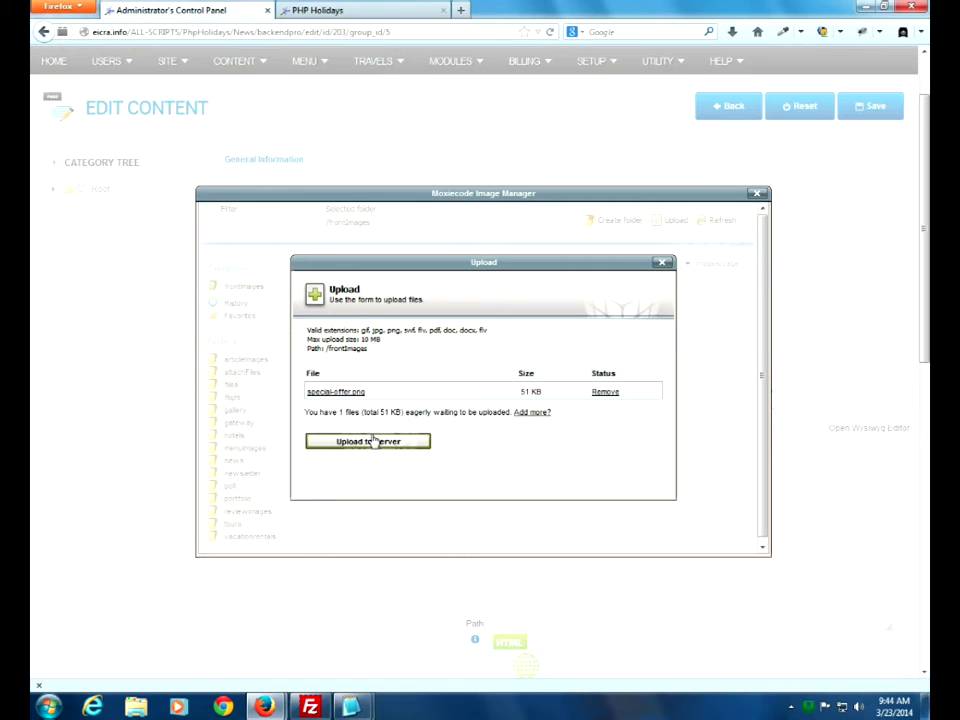
left_click(369, 443)
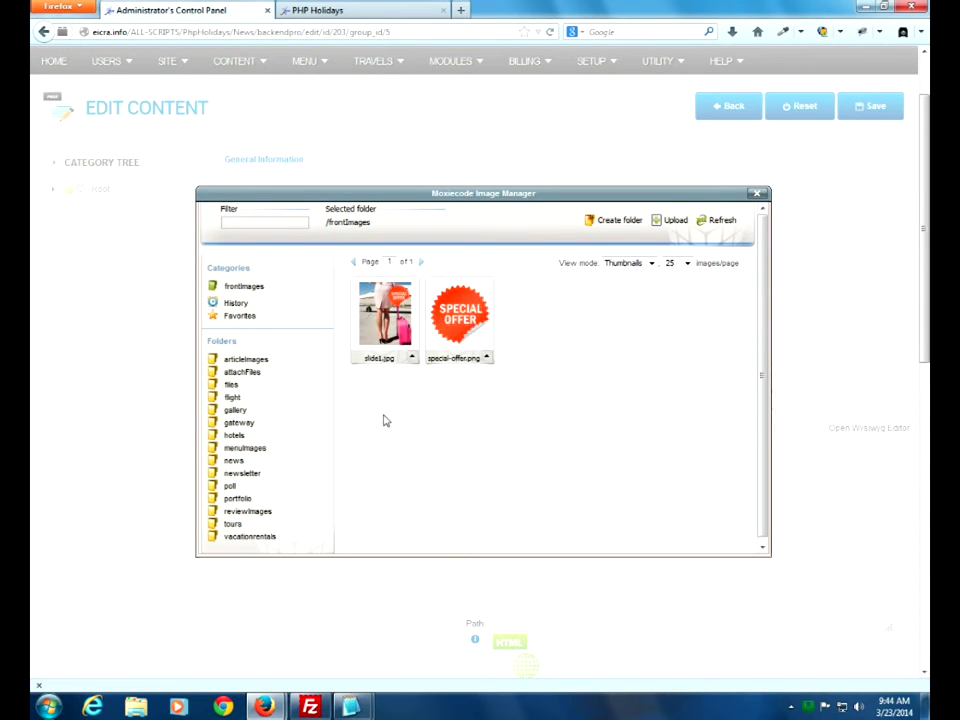
Insert special-offer.png into the ad's content and center the image
left_click(471, 319)
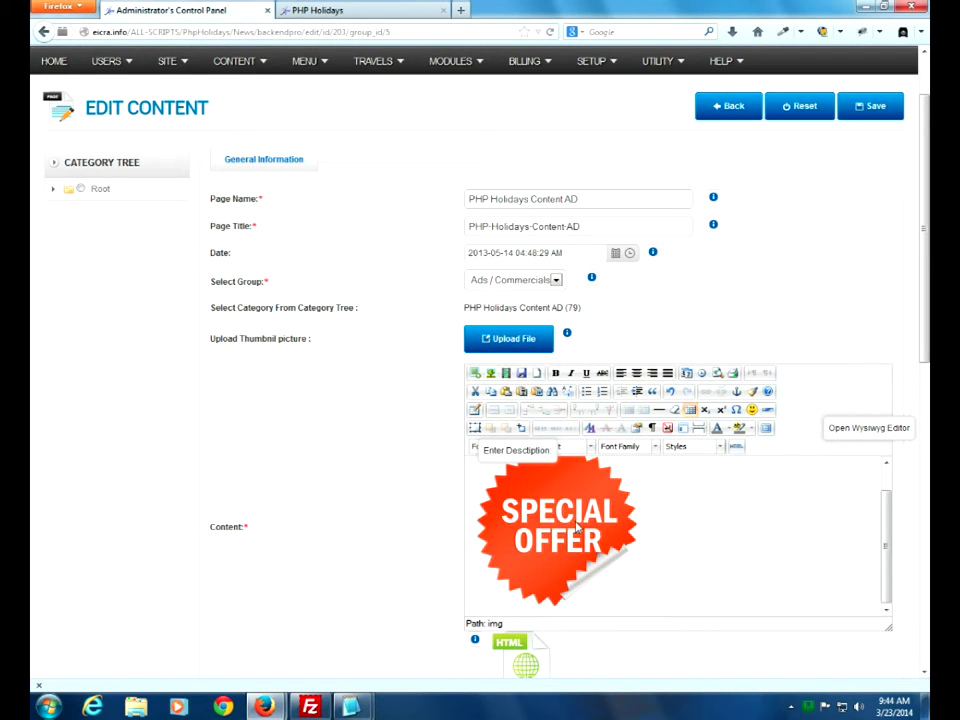
left_click(638, 600)
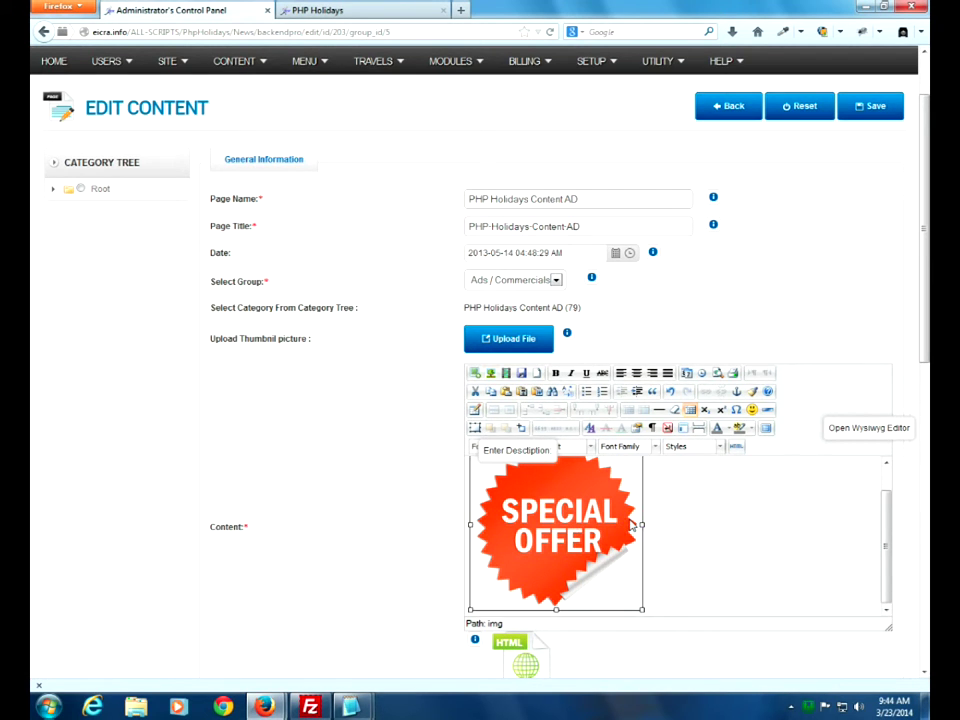
left_click(637, 373)
left_click(788, 535)
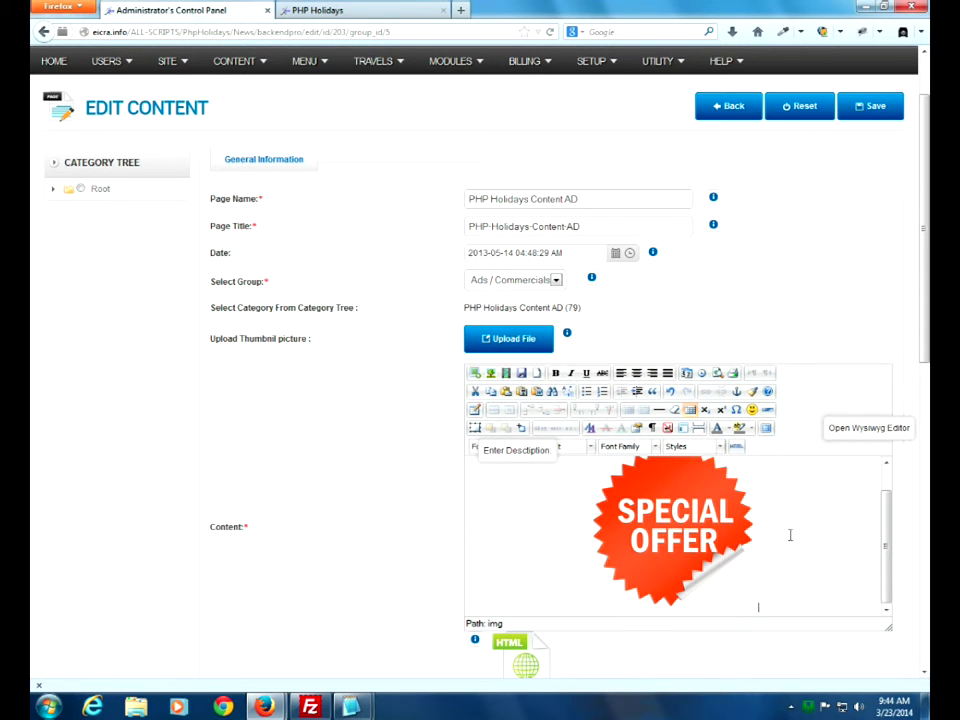
Save the PHP Holidays Content AD and reload the public PHP Holidays home page to check the ad below the hotel list
left_click(882, 110)
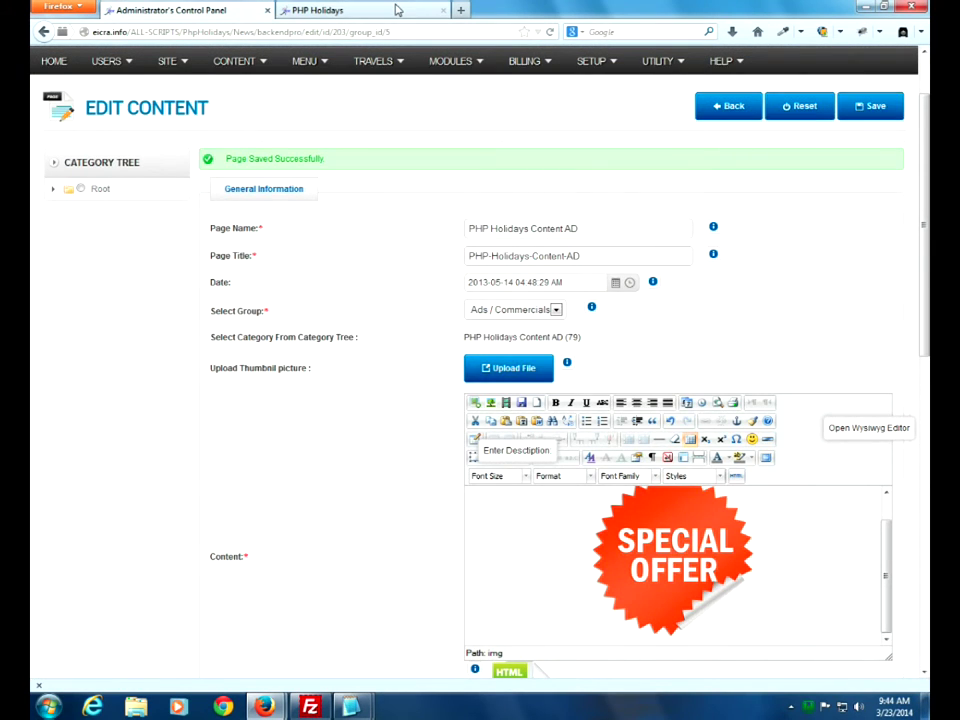
left_click(397, 9)
left_click(551, 33)
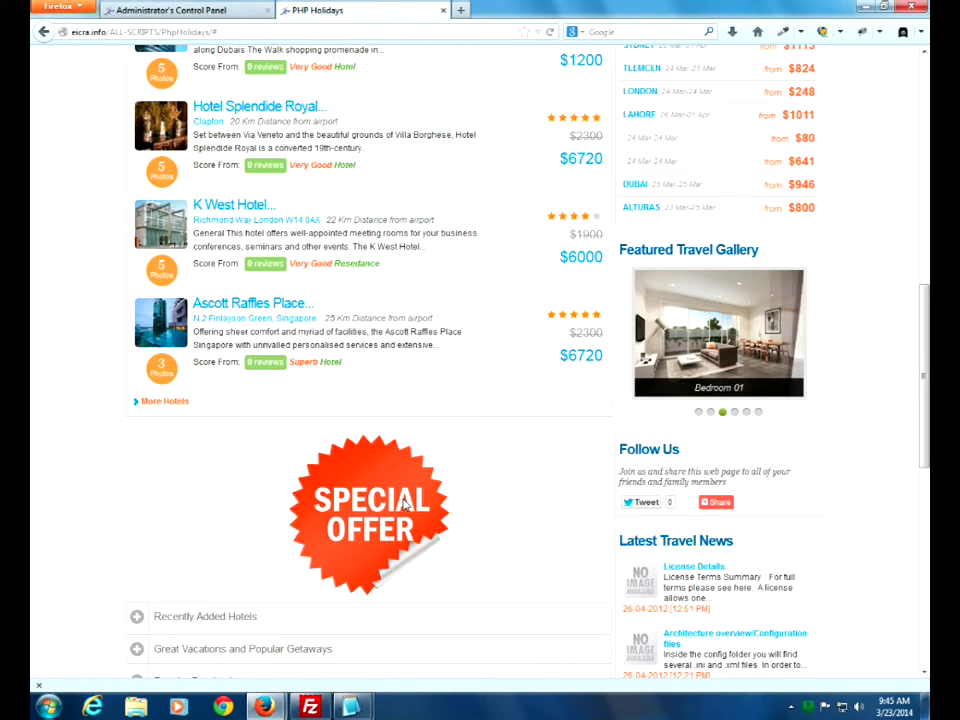
Return to the admin ads list and copy the text-based ad publishing code of PHP Holidays Content AD (ID 203)
left_click(242, 11)
left_click(716, 117)
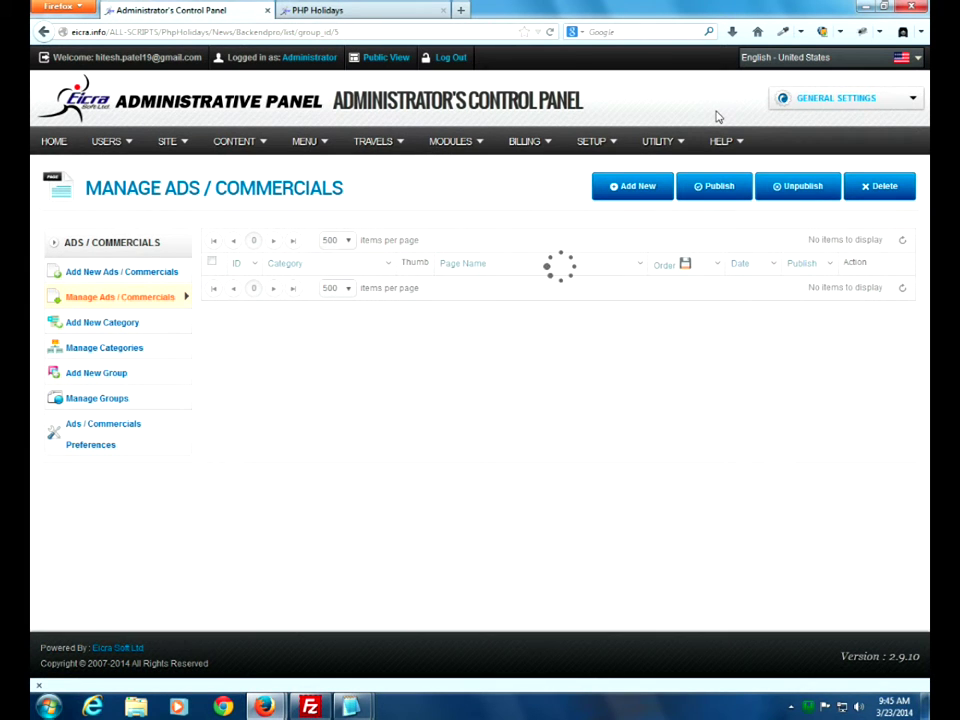
scroll(531, 367, "down", 1)
scroll(531, 367, "down", 9)
scroll(531, 374, "down", 20)
scroll(468, 494, "down", 20)
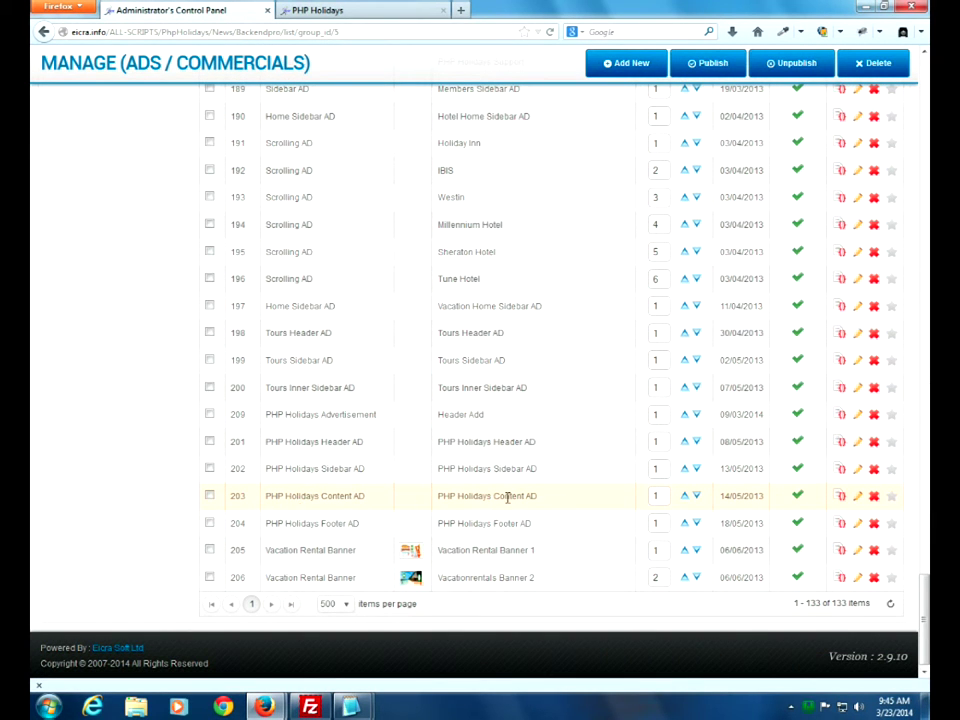
left_click(841, 497)
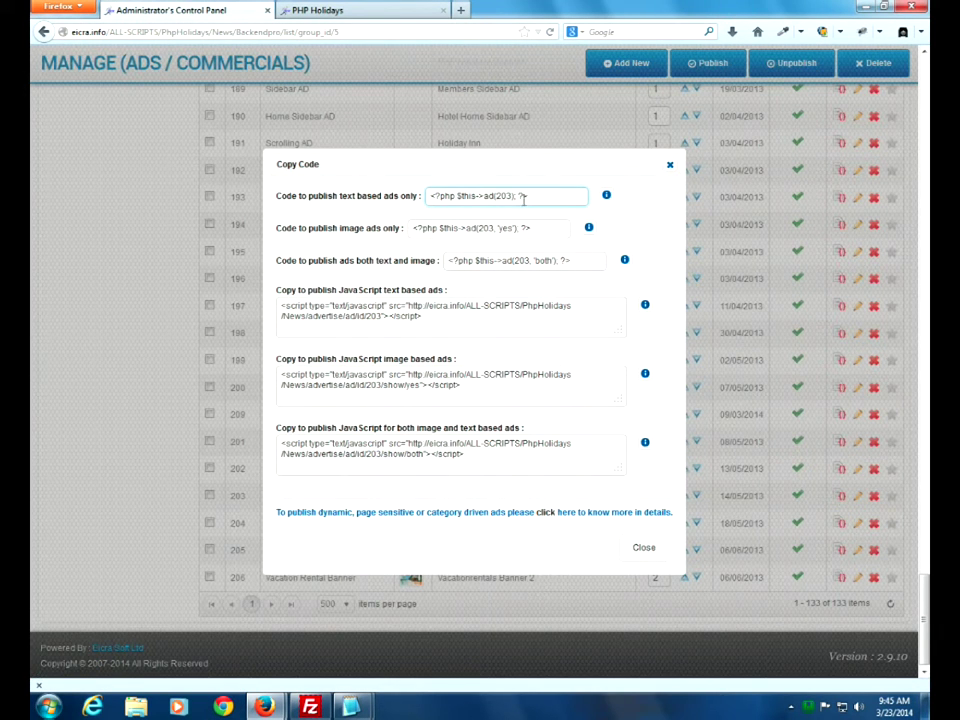
left_click_drag(538, 195, 428, 194)
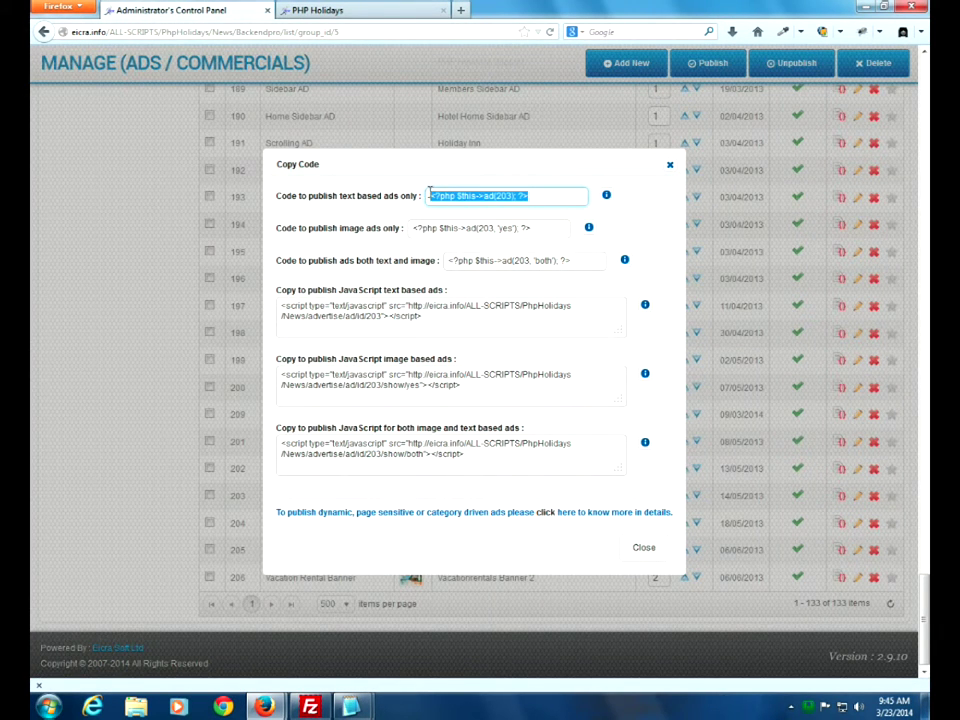
right_click(451, 195)
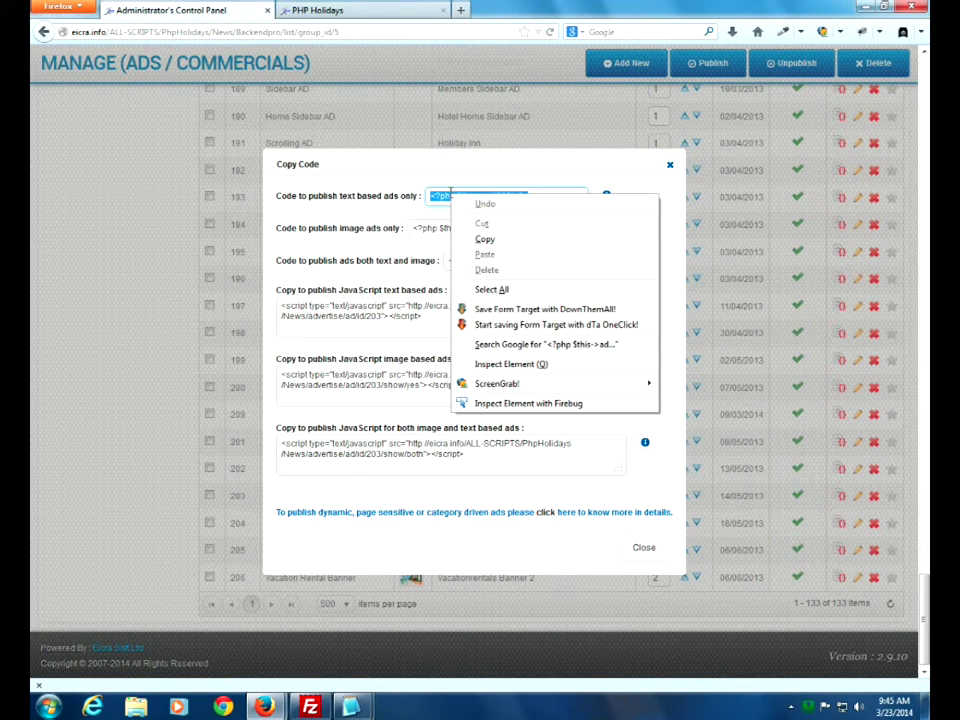
left_click(490, 240)
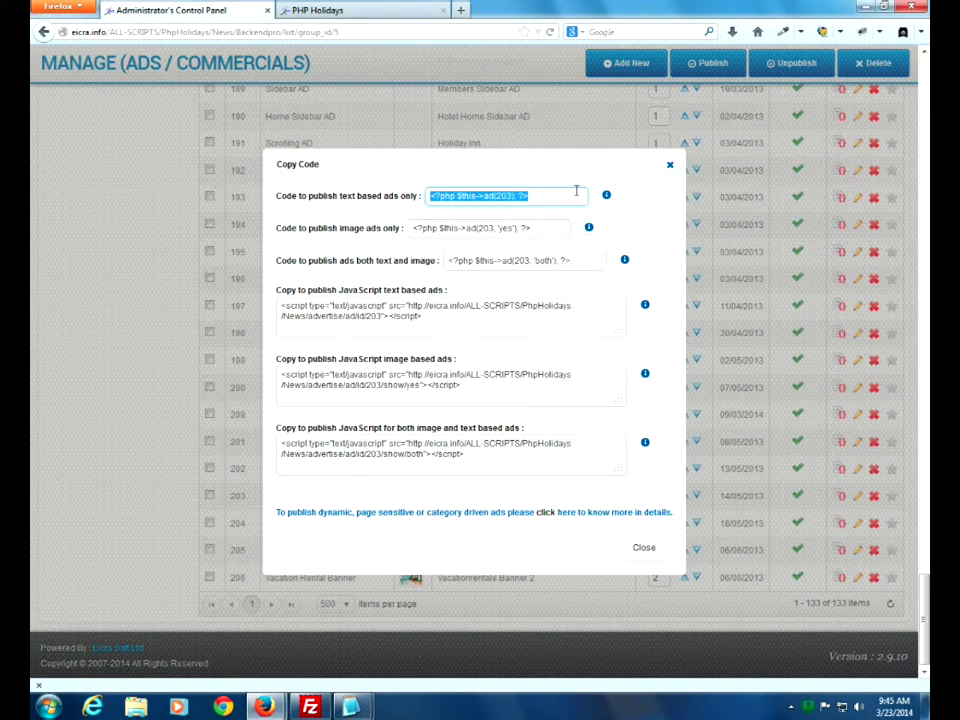
left_click(670, 164)
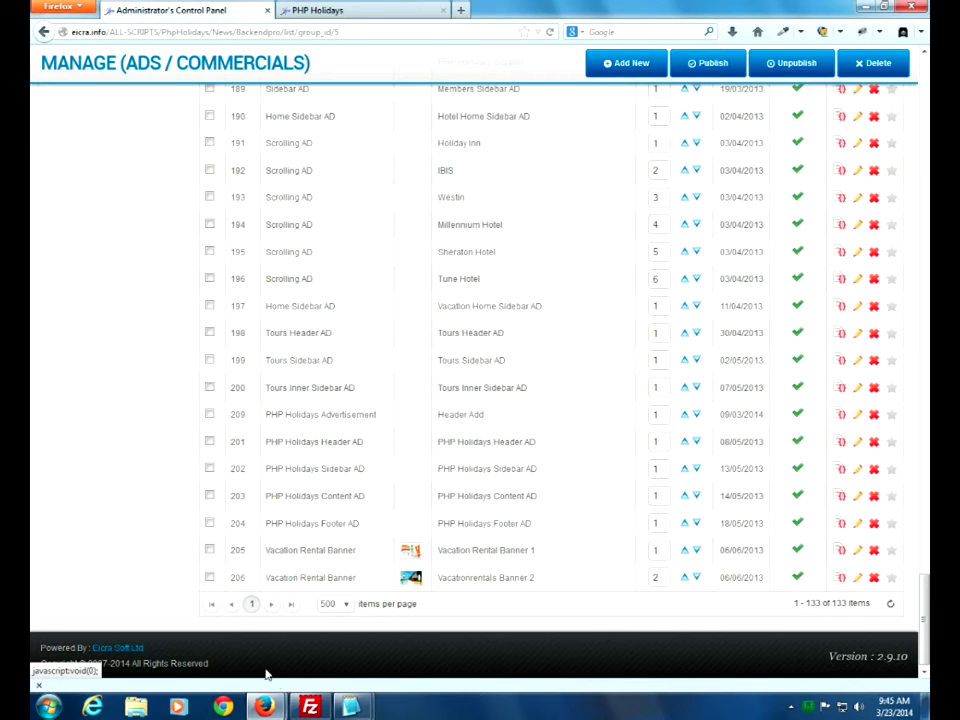
Switch to FileZilla and open the remote phpholidays-home.phtml for editing, reopening the existing local file
left_click(310, 707)
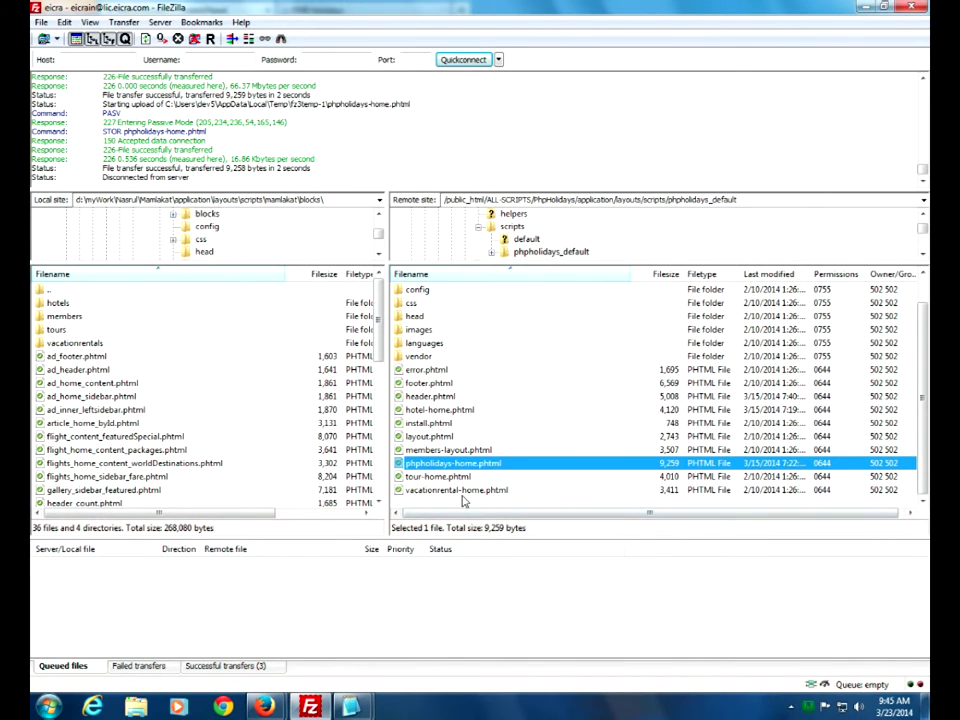
right_click(401, 466)
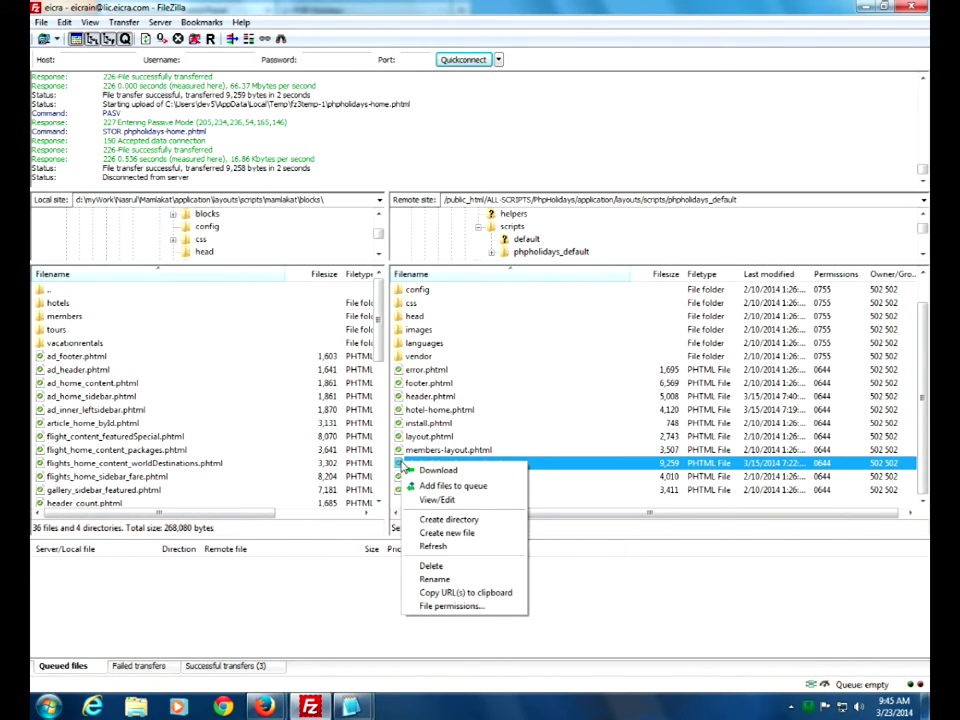
left_click(438, 502)
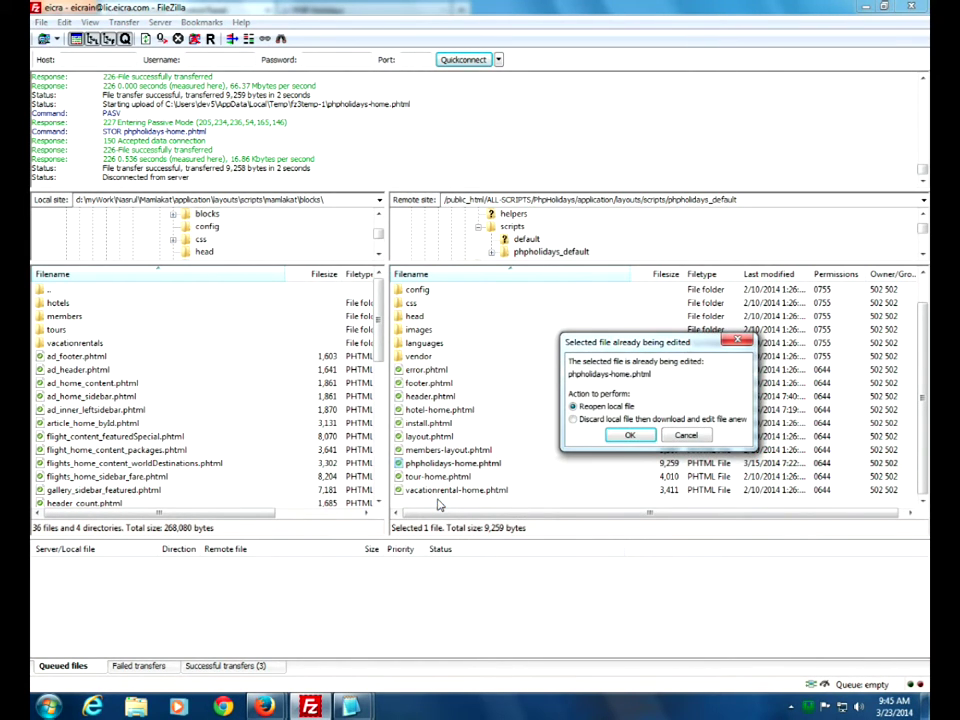
left_click(631, 437)
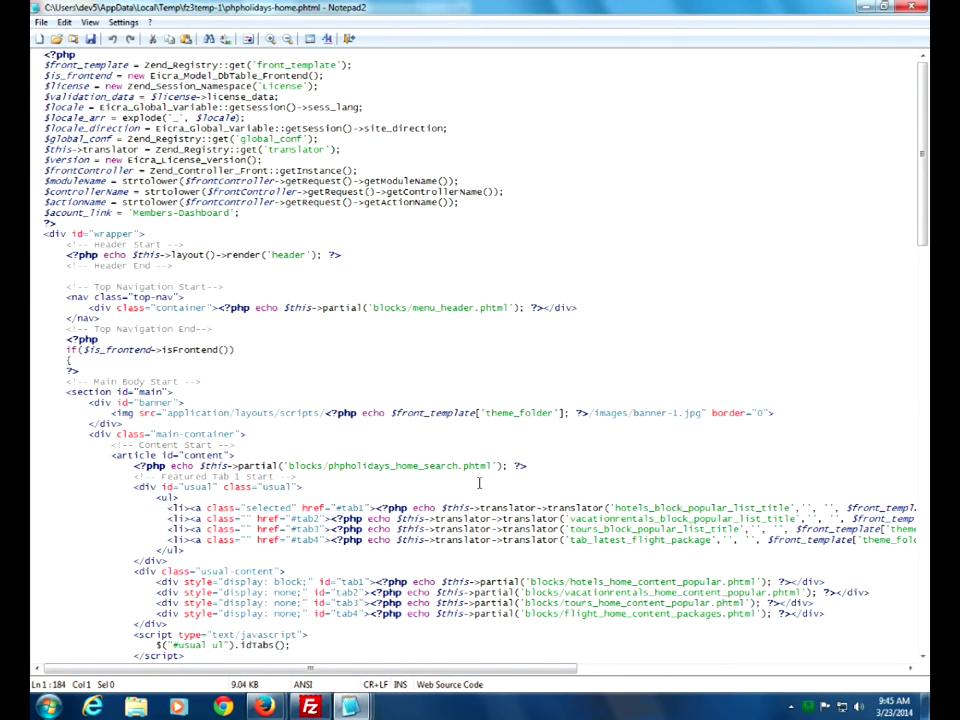
Highlight the <?php $this->ad(203); ?> line between Featured Tab 1 and the Collapsible Panel, and close the file without editing it
scroll(479, 483, "down", 6)
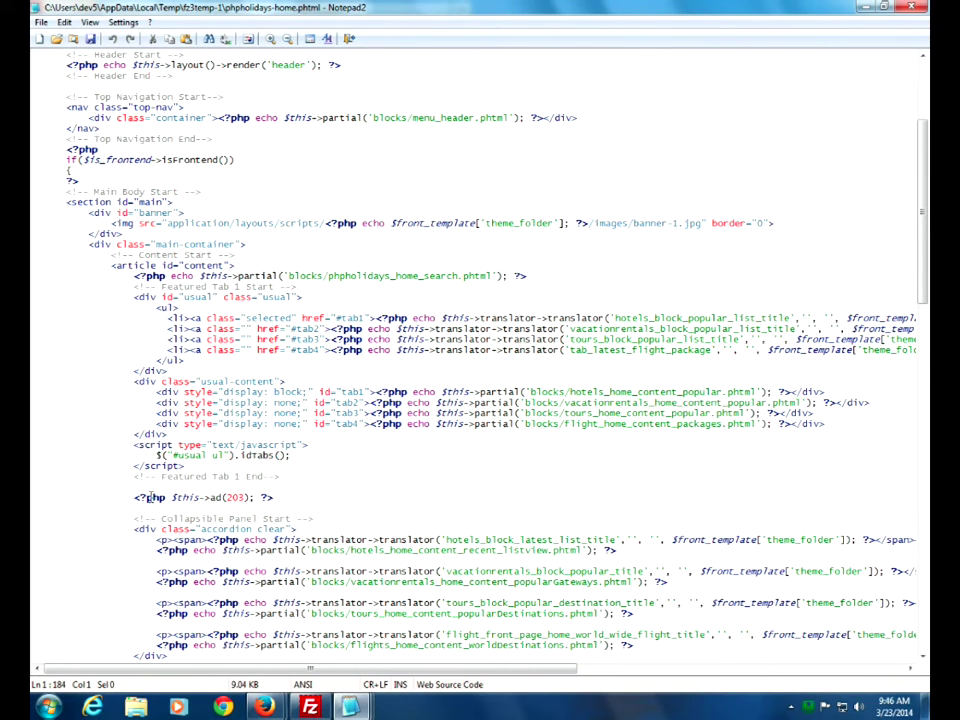
left_click_drag(133, 497, 276, 497)
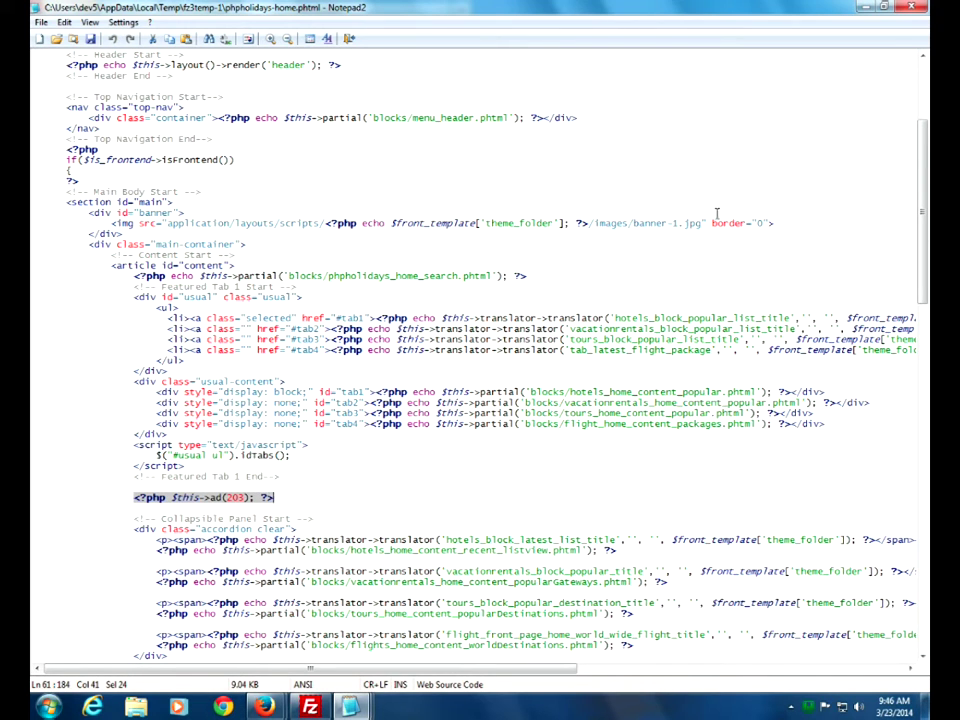
left_click(911, 8)
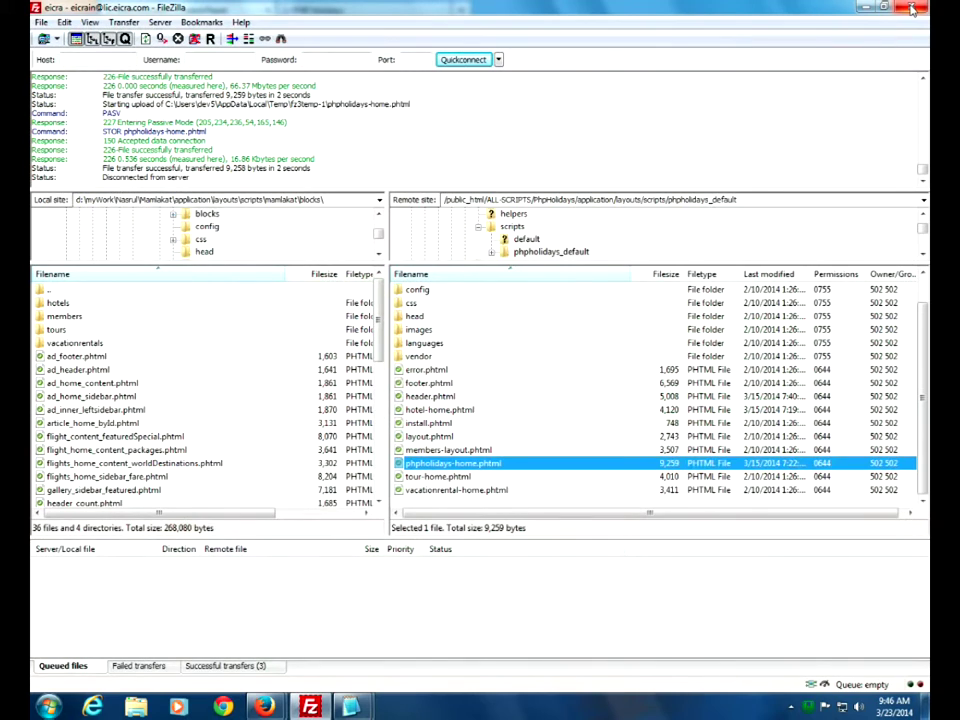
Switch to the public PHP Holidays page in Firefox and examine the content ad and the banner in the footer
left_click(264, 707)
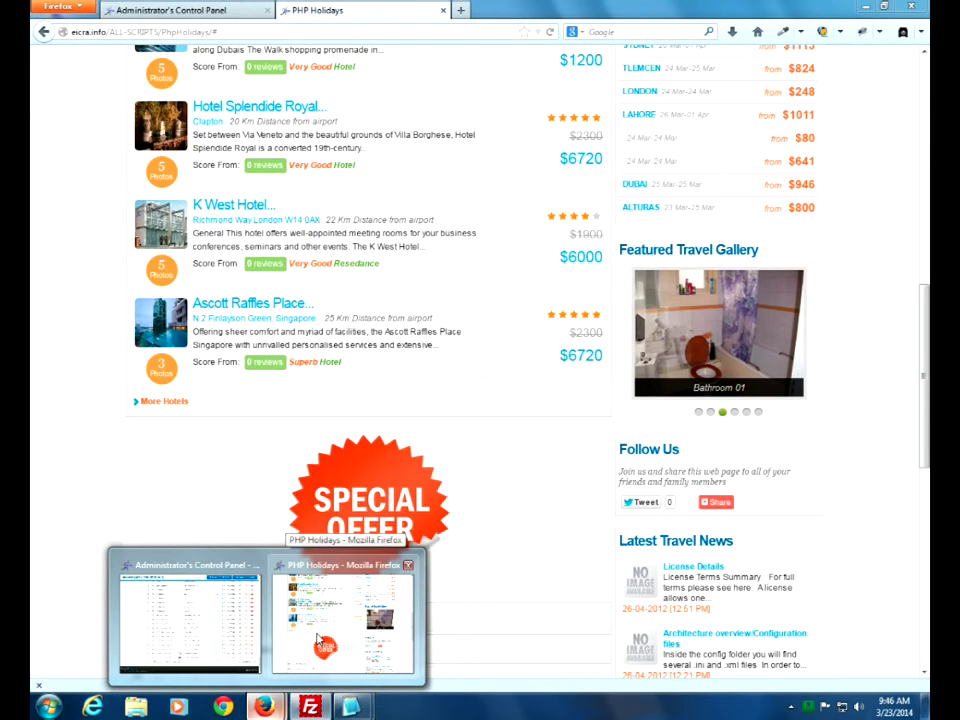
left_click(320, 641)
scroll(894, 443, "down", 3)
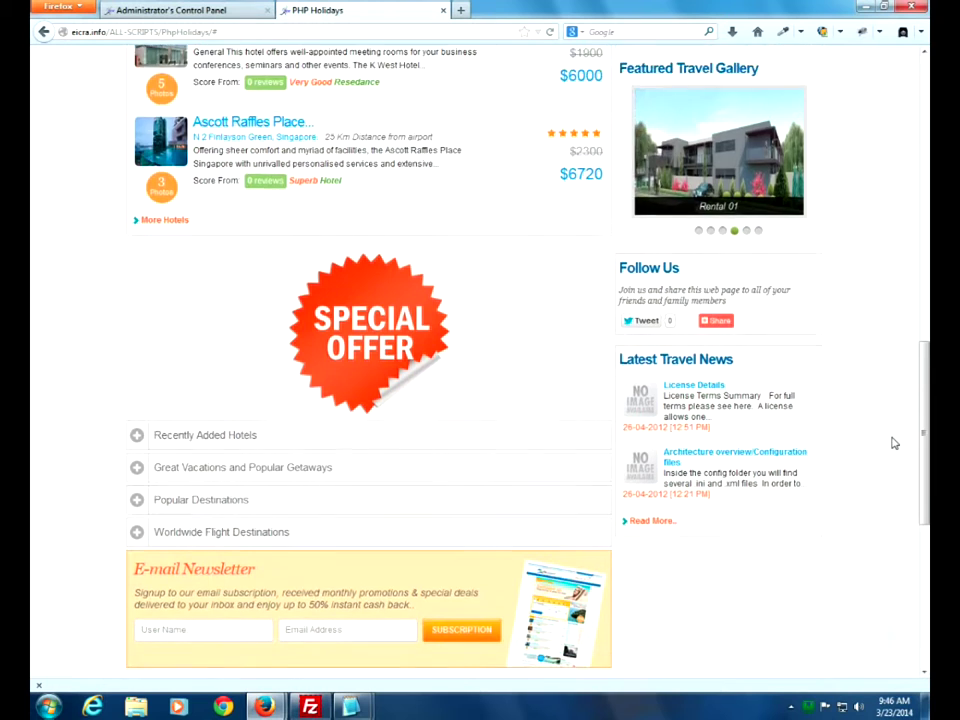
scroll(894, 443, "down", 7)
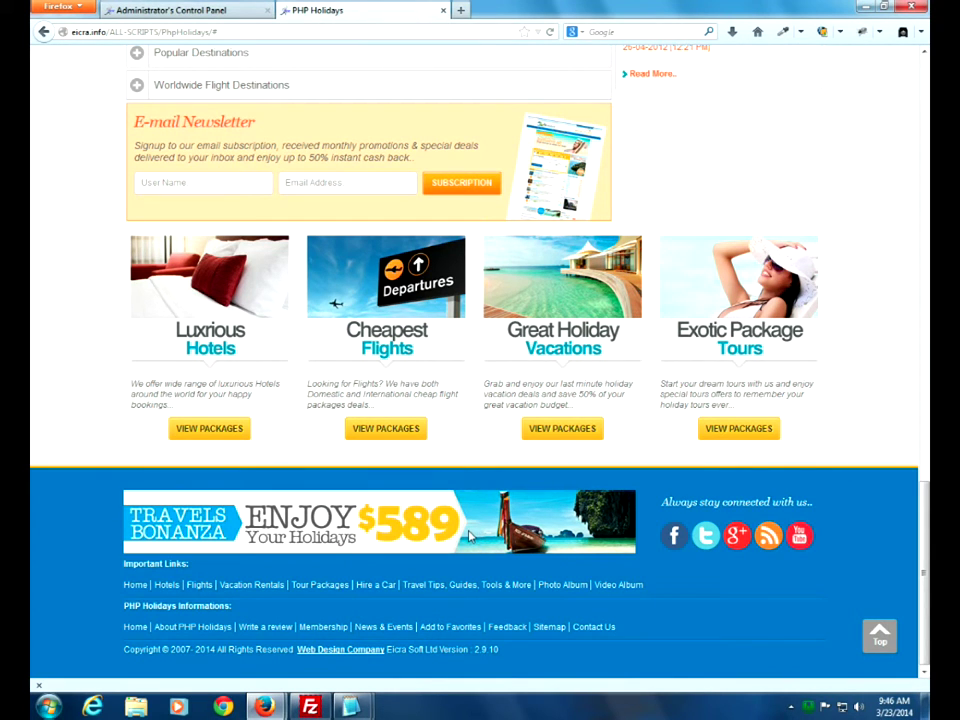
Open PHP Holidays Footer AD (ID 204) for editing from the admin ads list and delete its Travels Bonanza banner in the Wysiwyg editor
left_click(222, 10)
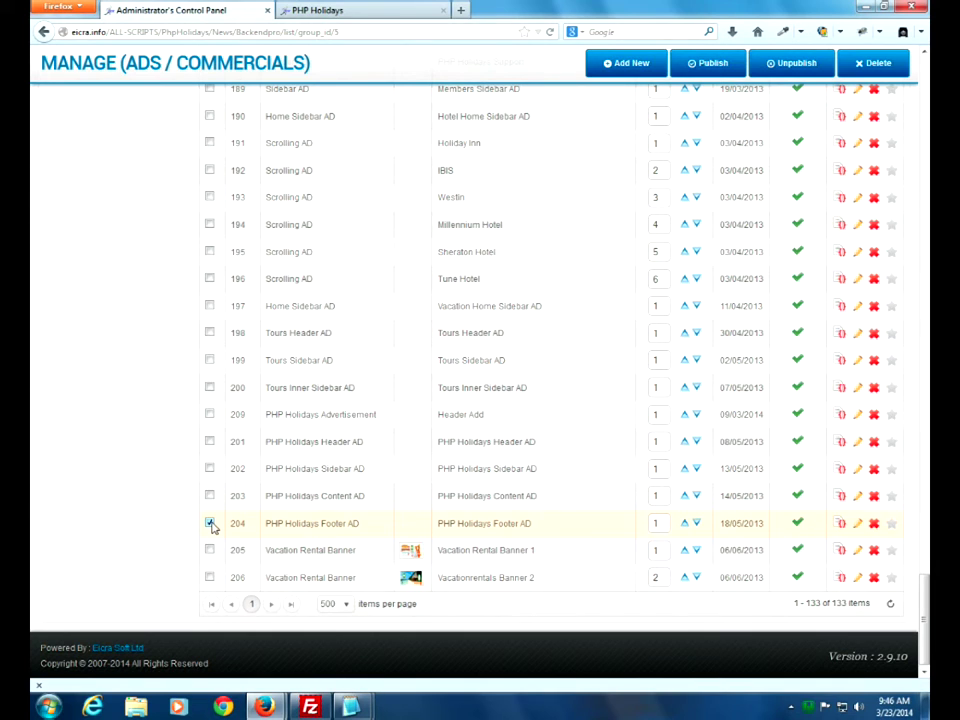
left_click(858, 526)
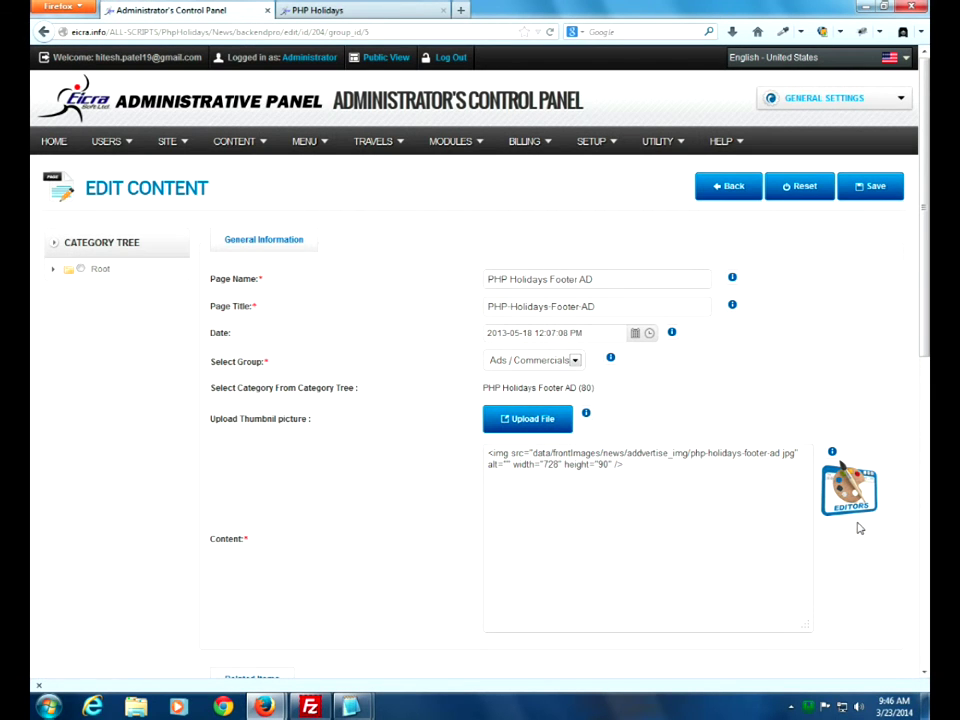
left_click(856, 496)
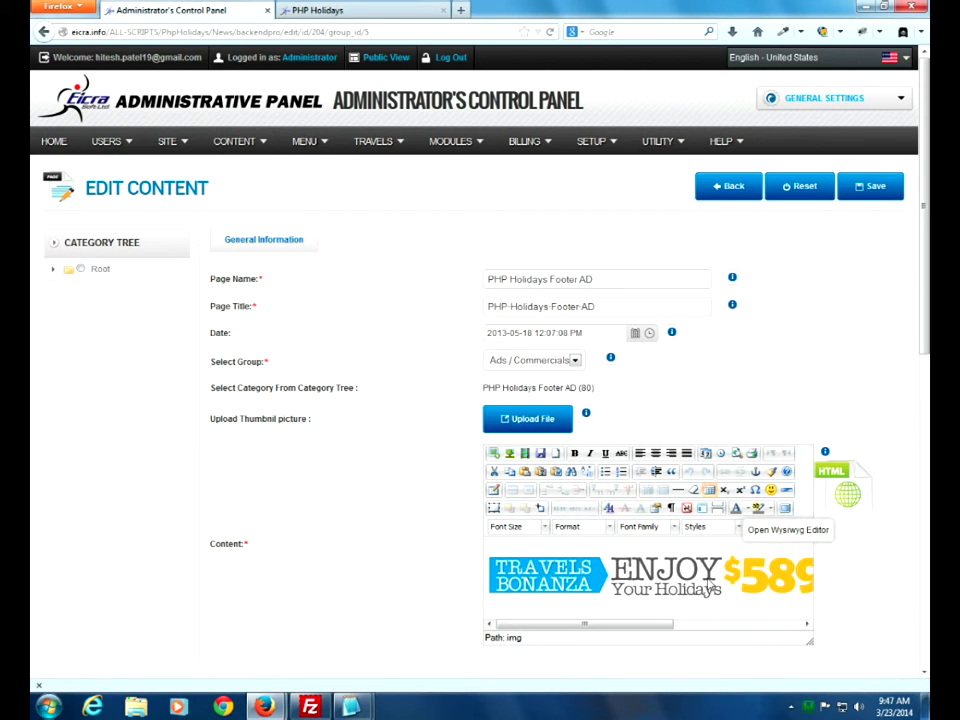
left_click(698, 572)
key("Delete")
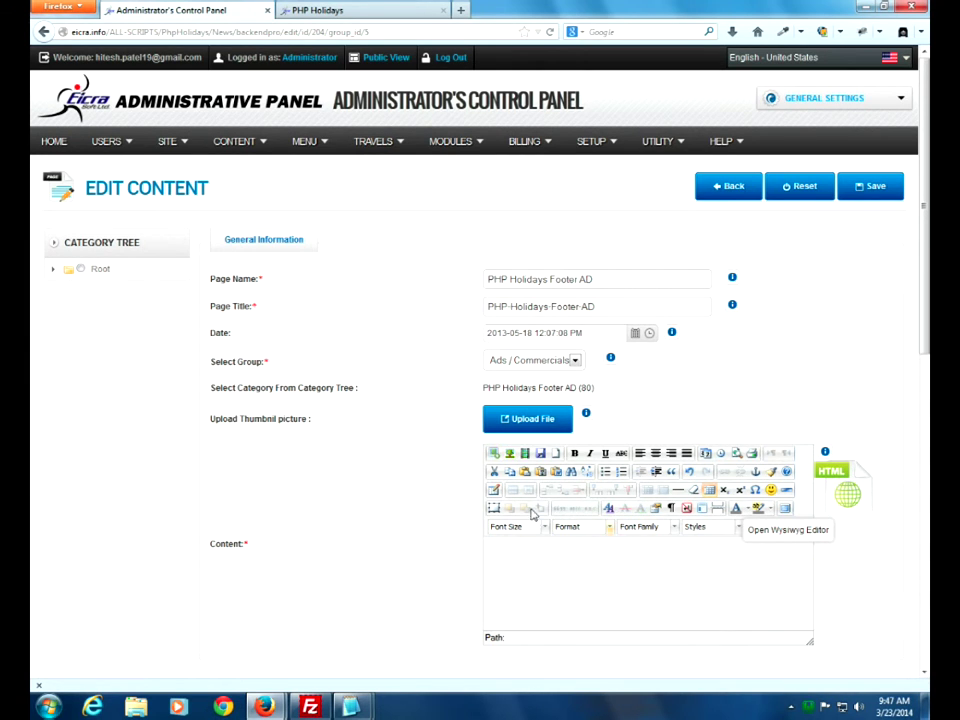
Upload special-offers.png from the local images folder to the frontImages folder of the image manager
left_click(494, 455)
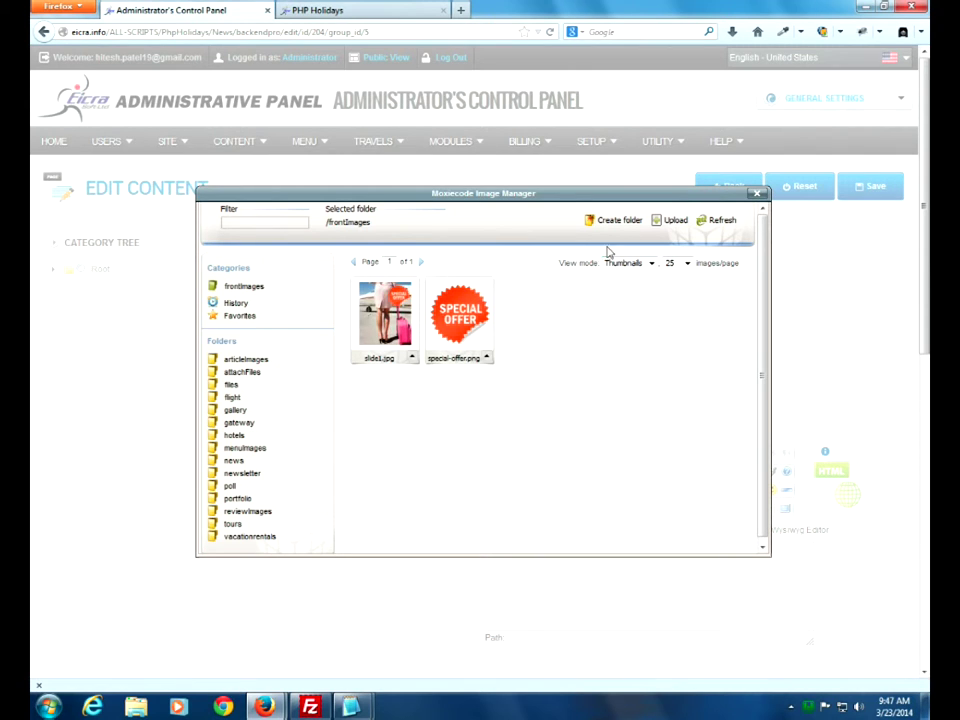
left_click(670, 222)
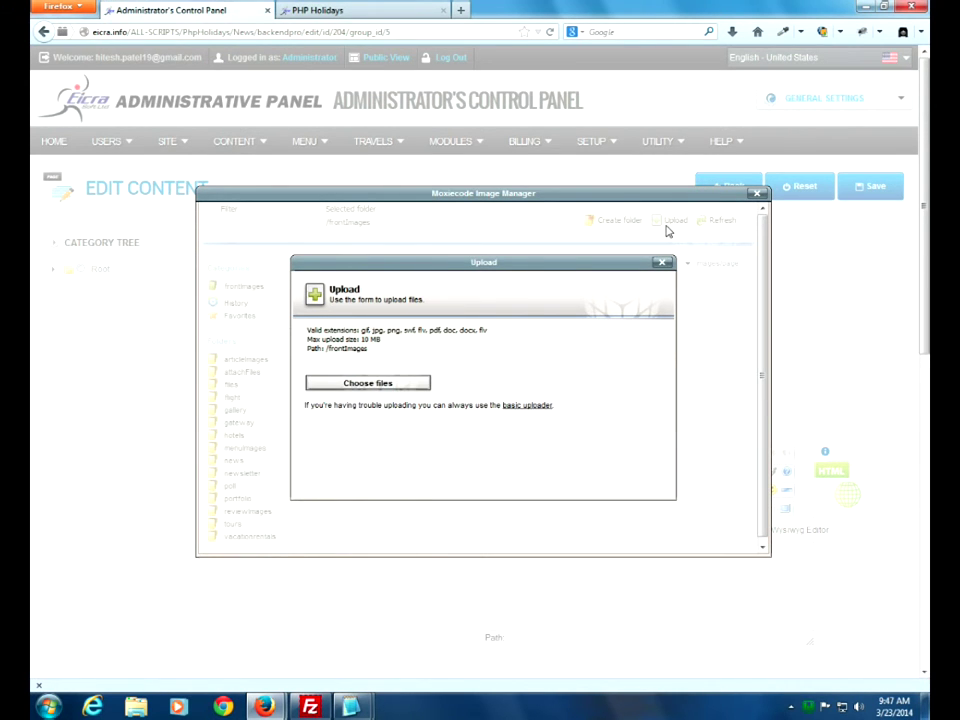
left_click(363, 386)
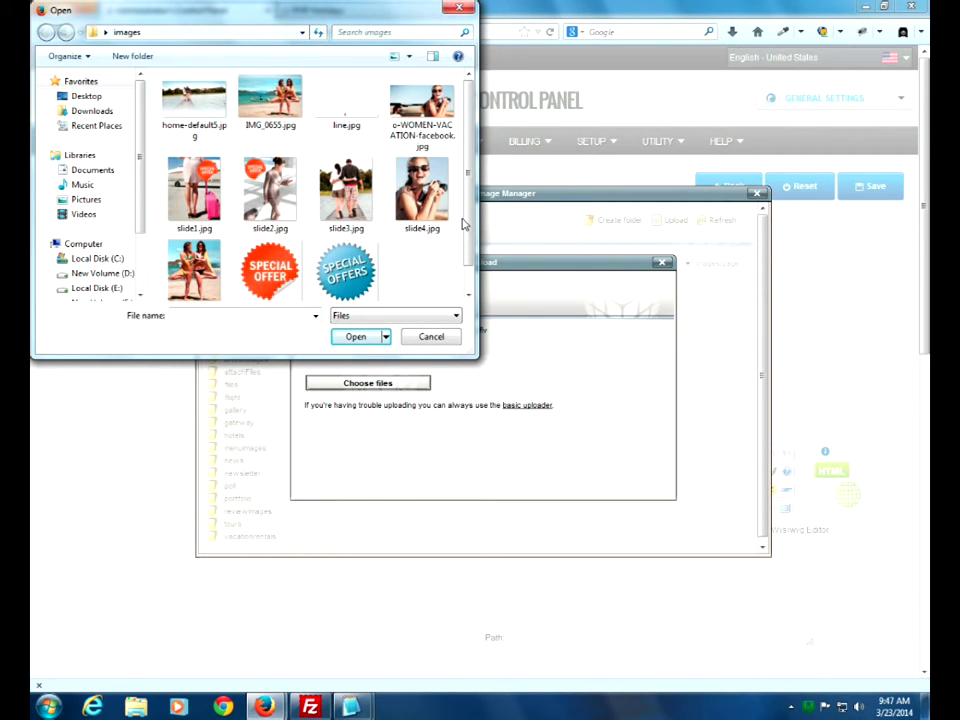
left_click(457, 232)
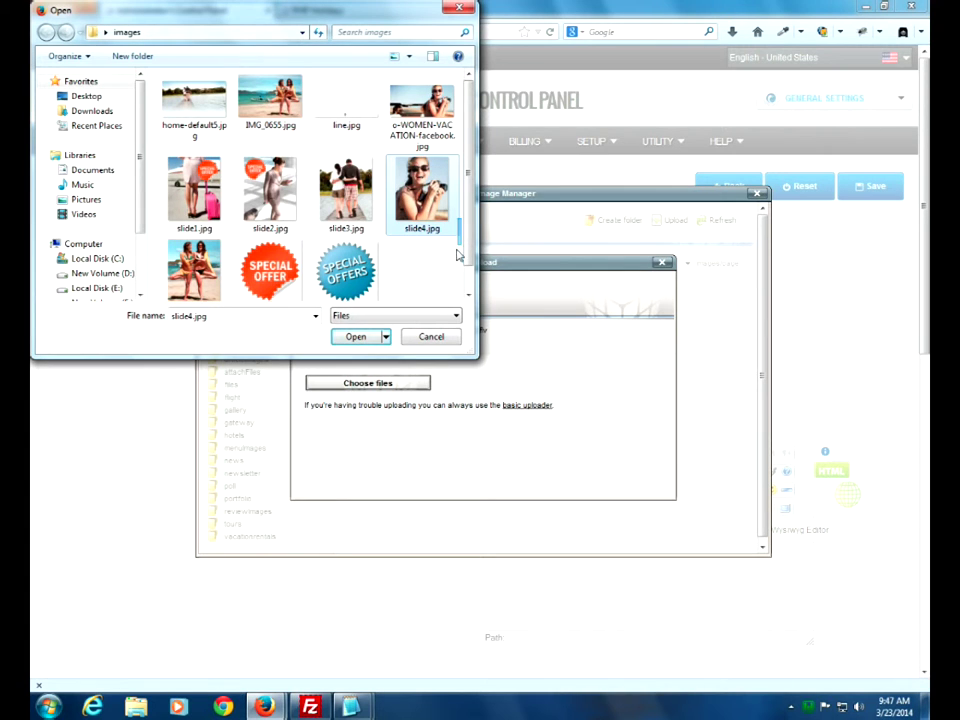
left_click_drag(467, 253, 484, 196)
left_click(350, 262)
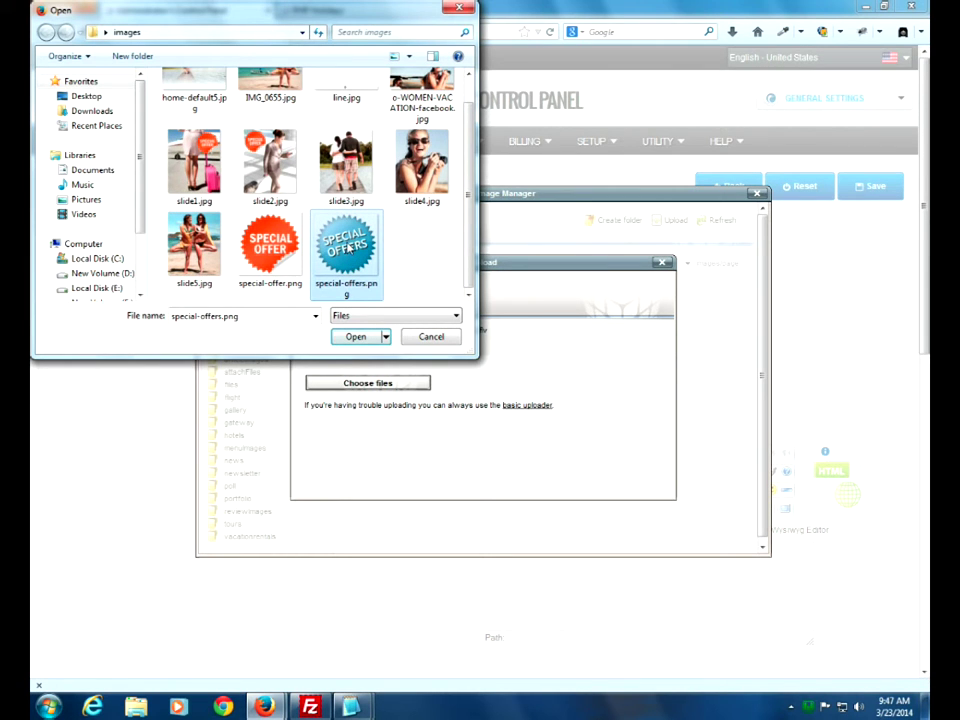
left_click(356, 338)
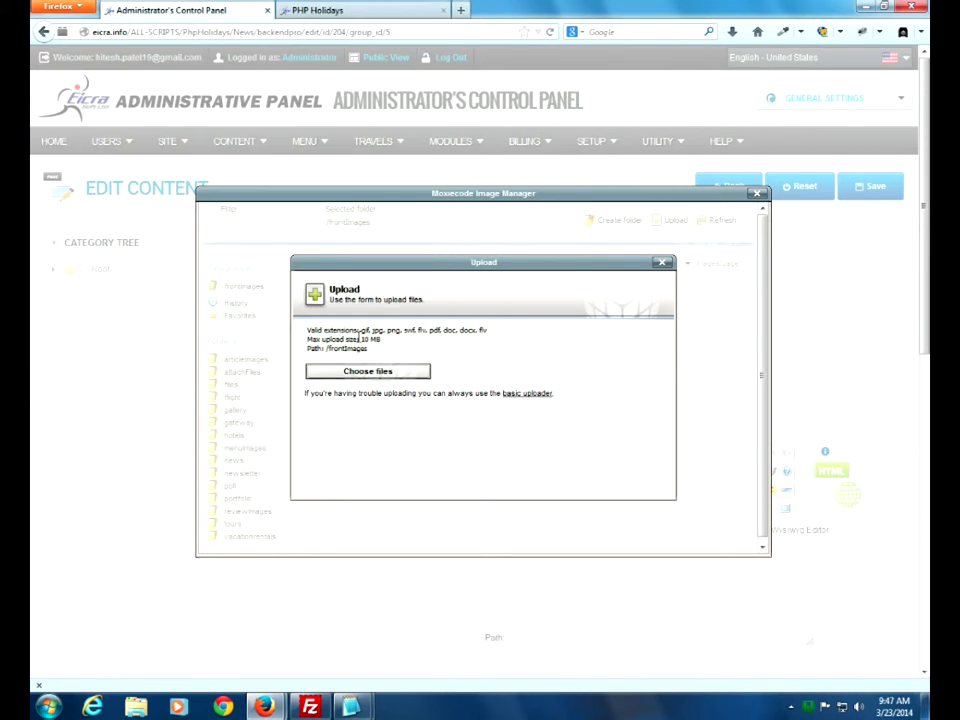
left_click(357, 442)
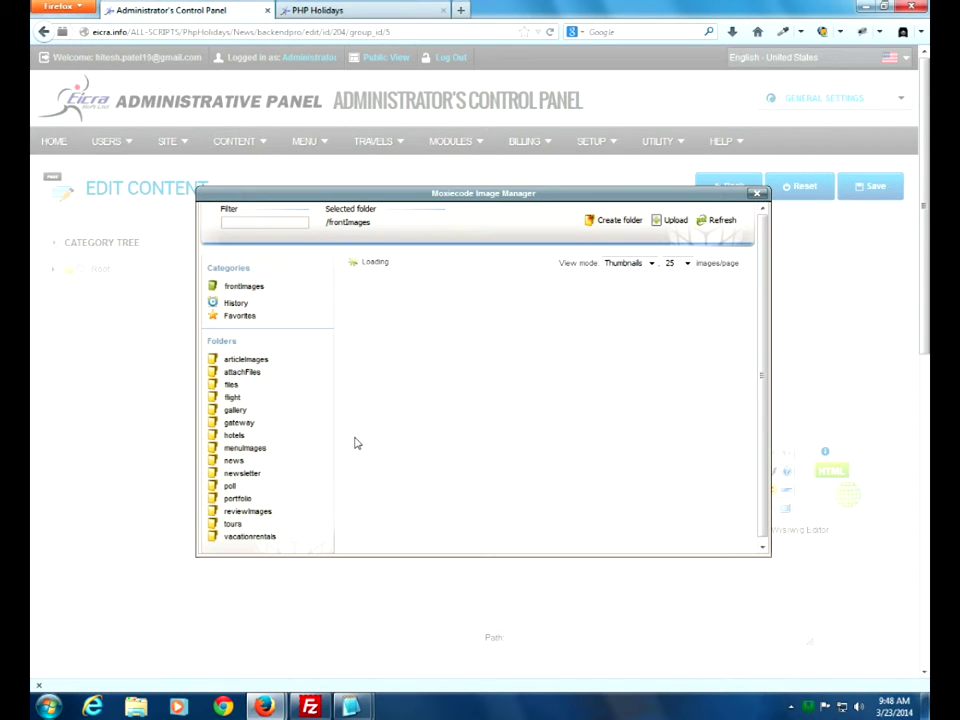
Insert special-offers.png into the footer ad's content and center the image
left_click(540, 316)
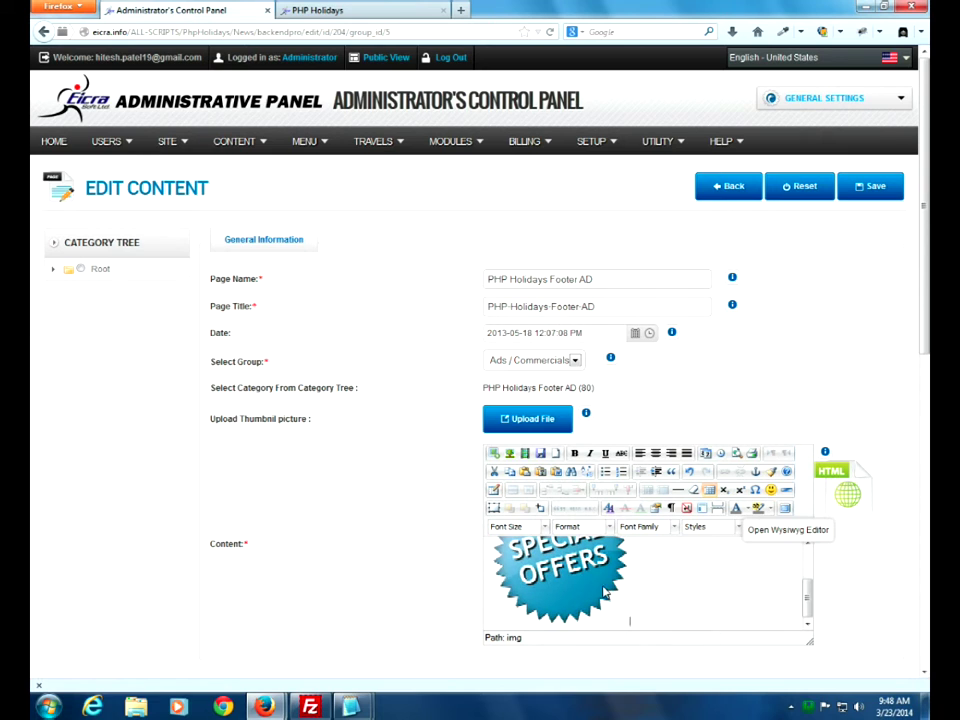
left_click(588, 590)
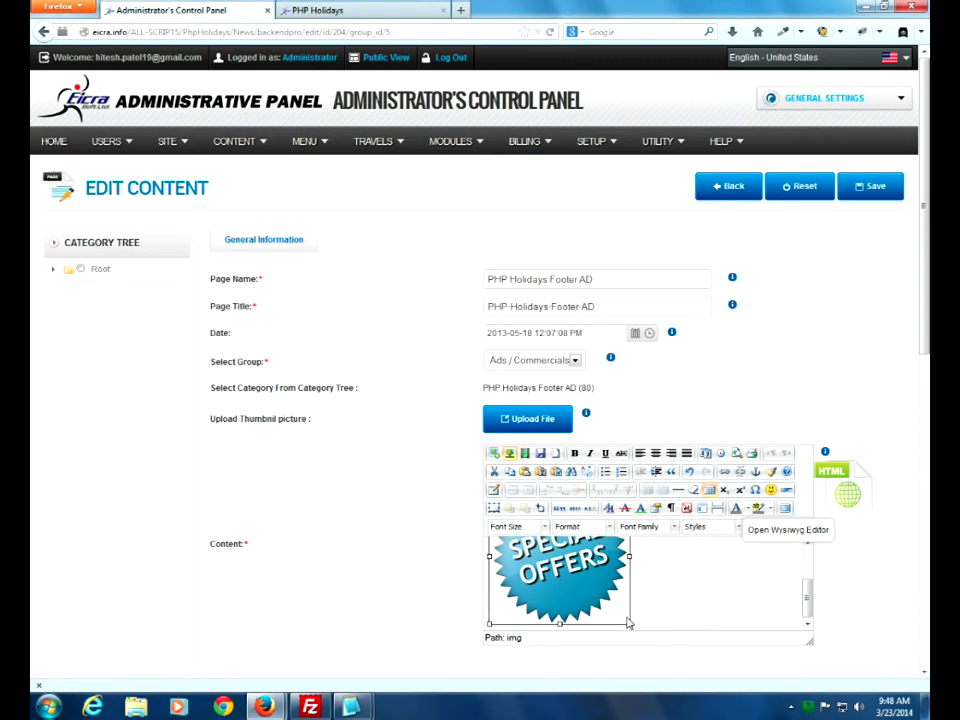
left_click(671, 611)
left_click(572, 593)
left_click(657, 454)
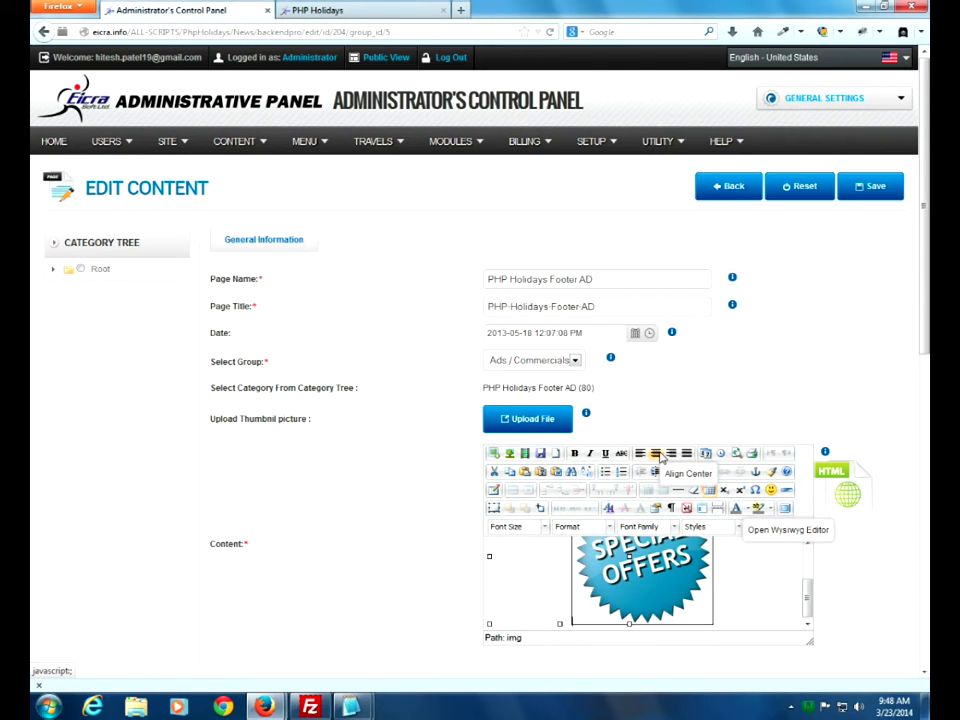
Save the footer ad and reload the public PHP Holidays page to check the banner in its footer
left_click(869, 186)
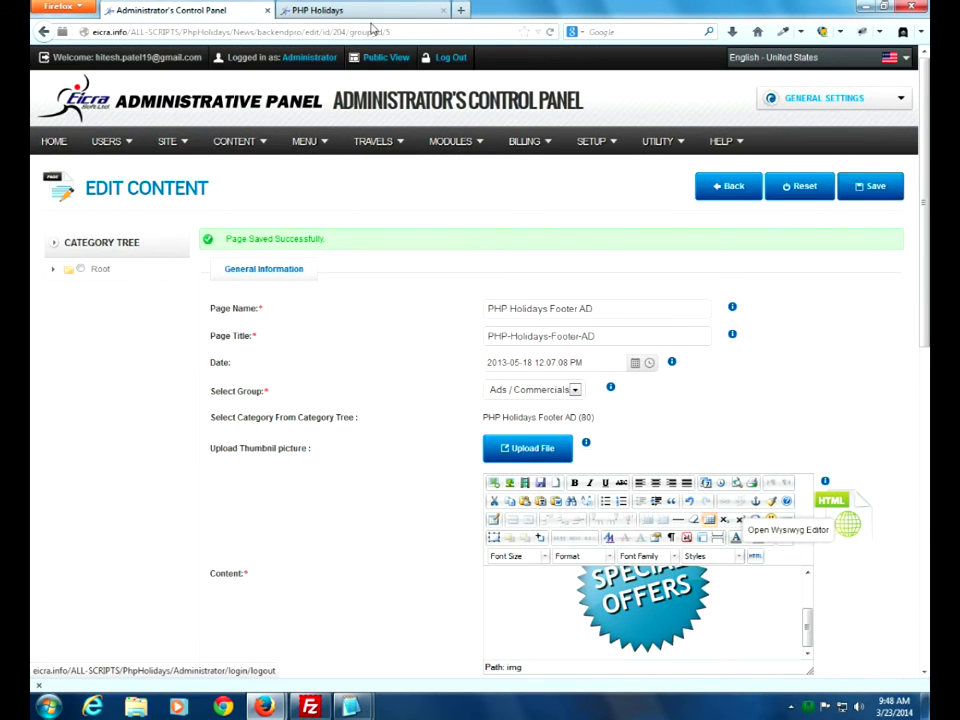
left_click(364, 11)
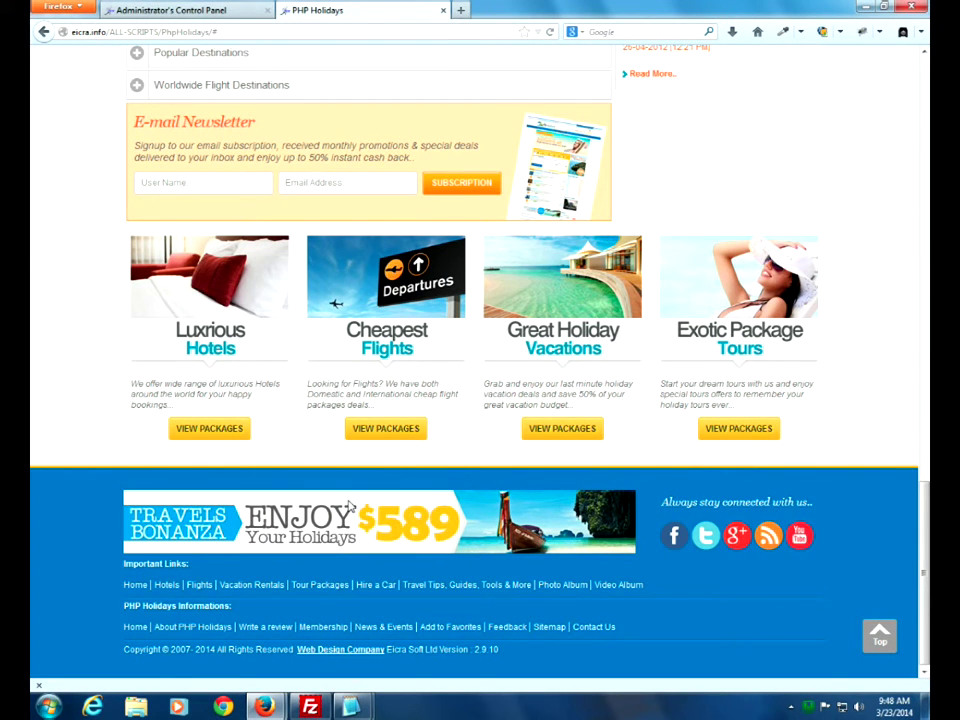
left_click(549, 32)
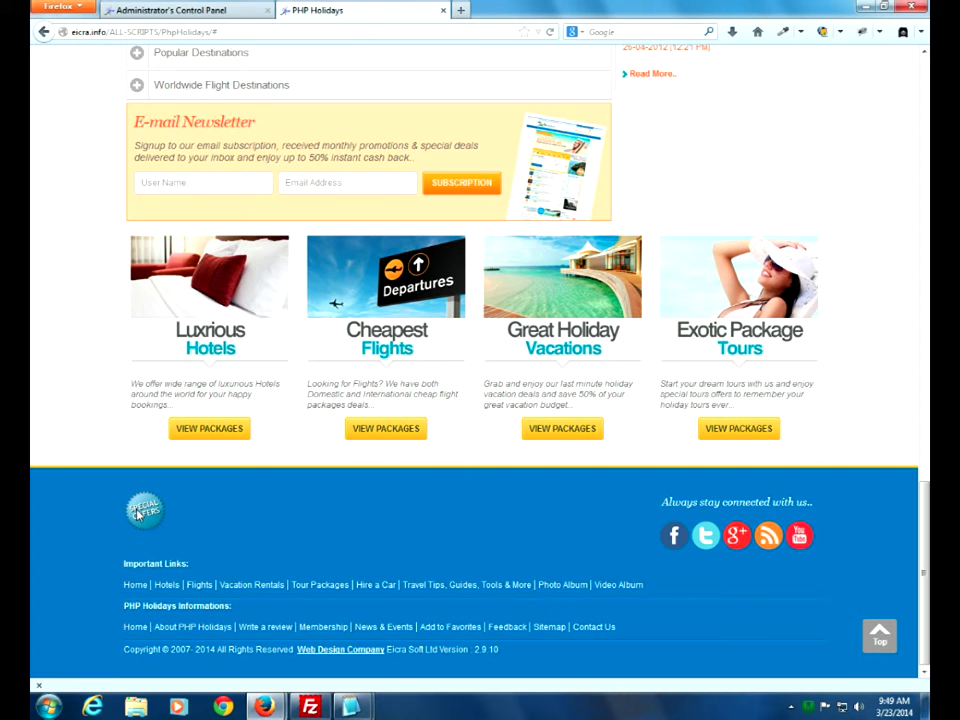
Return to the admin ads list and copy the PHP code for publishing PHP Holidays Footer AD (ID 204) as a text-based ad
left_click(228, 9)
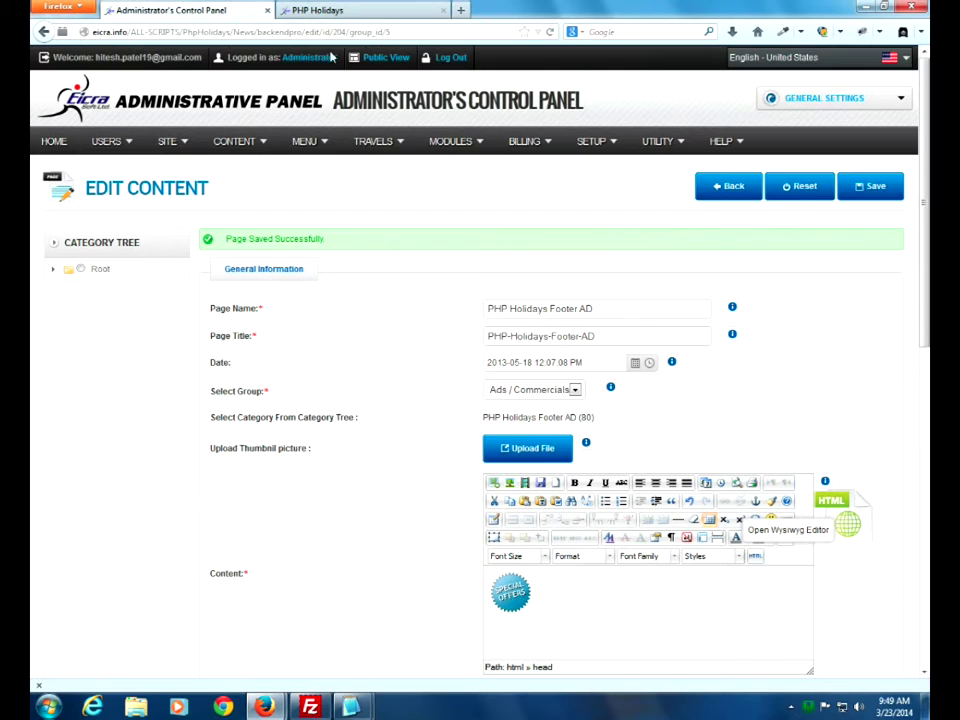
left_click(735, 193)
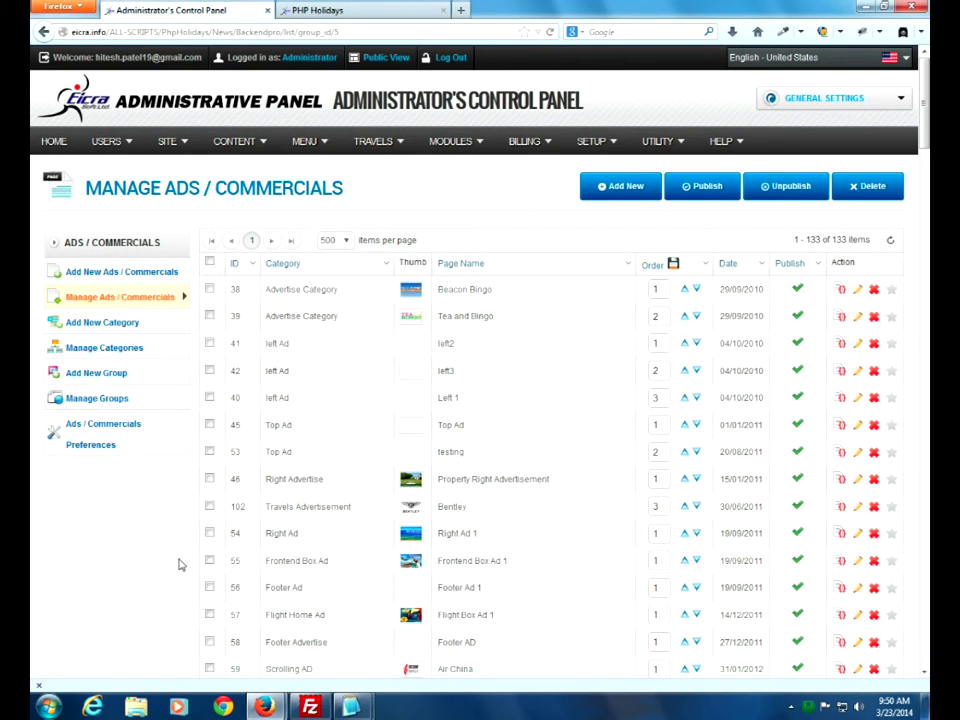
scroll(180, 564, "down", 9)
scroll(180, 564, "down", 20)
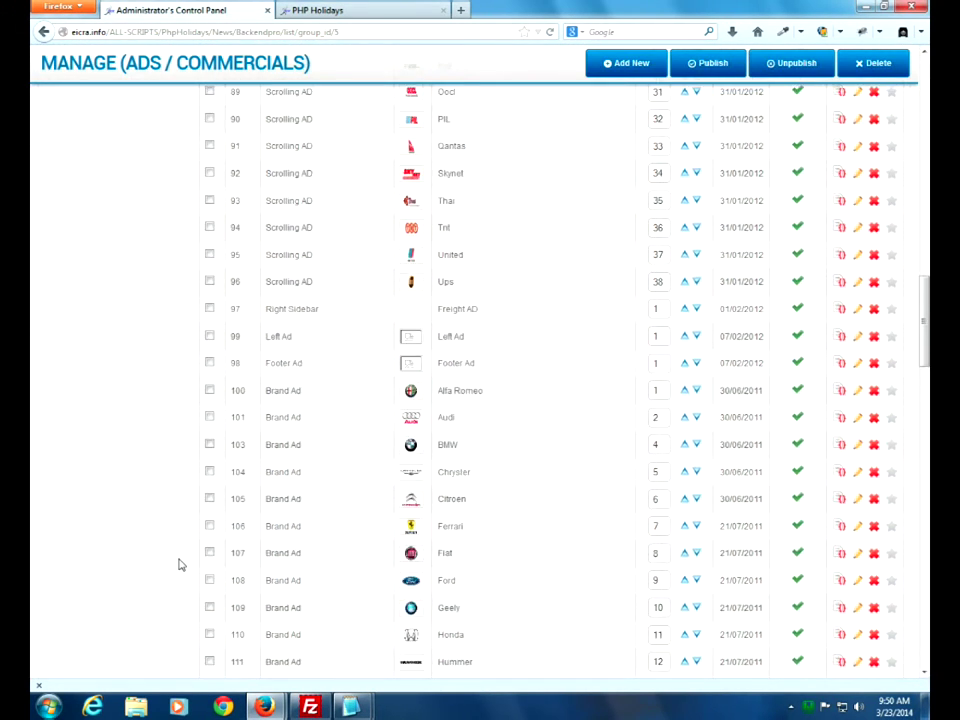
scroll(180, 566, "down", 4)
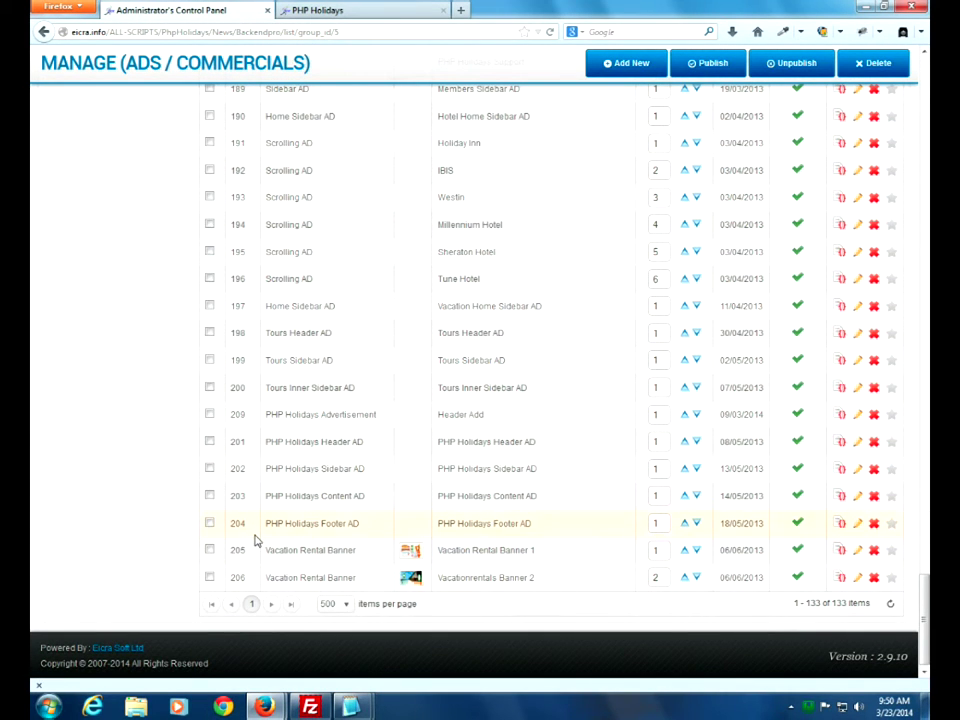
left_click(842, 524)
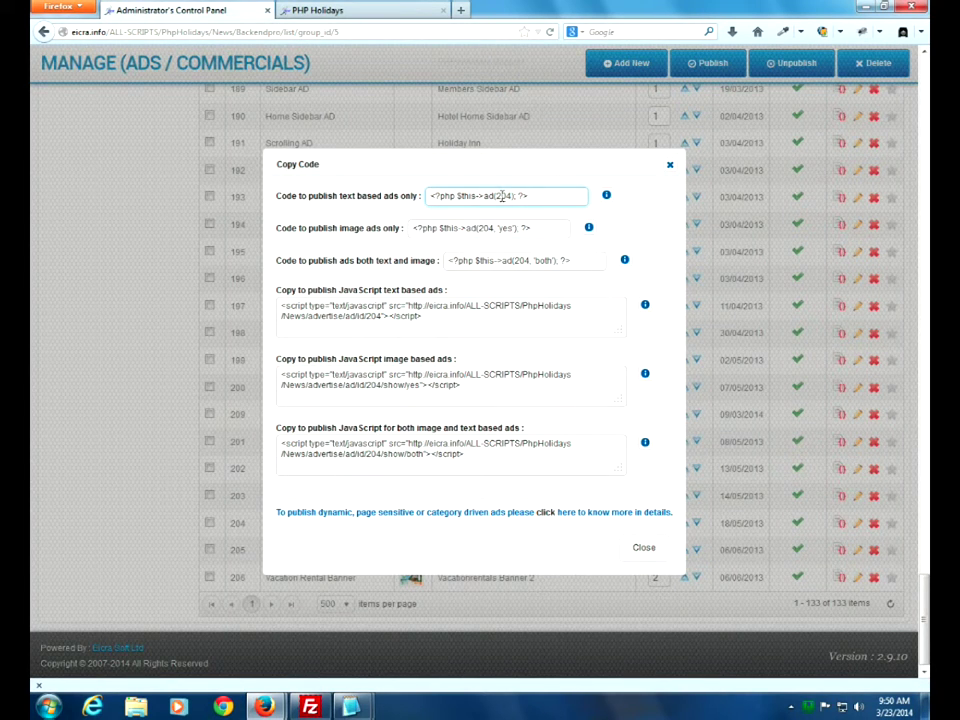
left_click_drag(497, 196, 424, 194)
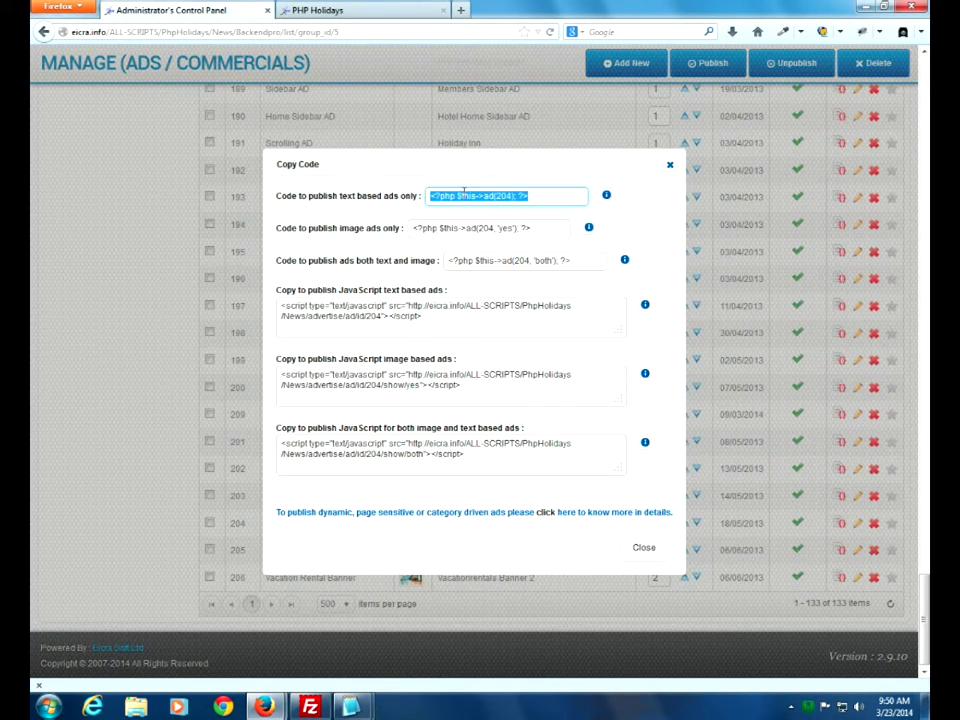
right_click(463, 191)
left_click(503, 239)
left_click(671, 166)
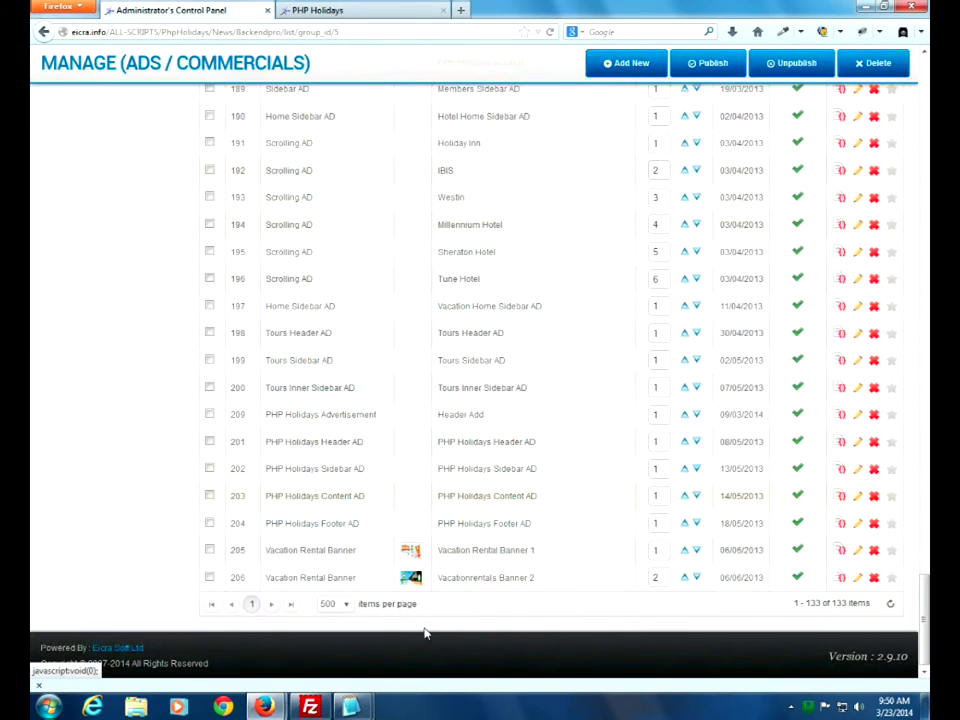
Switch to FileZilla, open footer.phtml from the remote phpholidays_default folder, examine its ad(204) code line and close the file
key("alt+Tab")
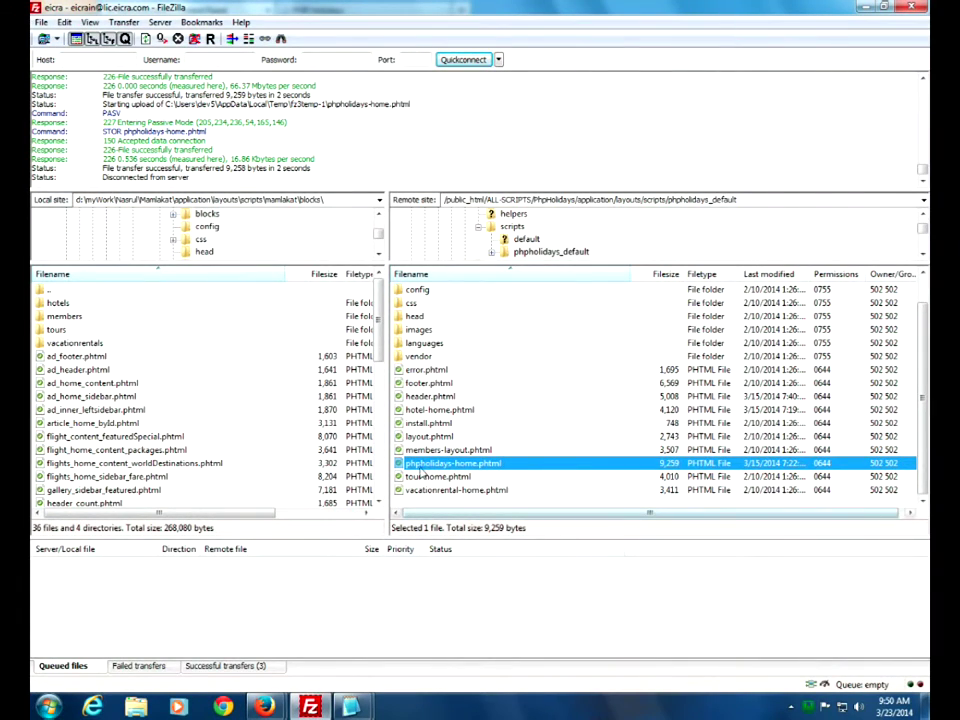
left_click(410, 385)
right_click(401, 384)
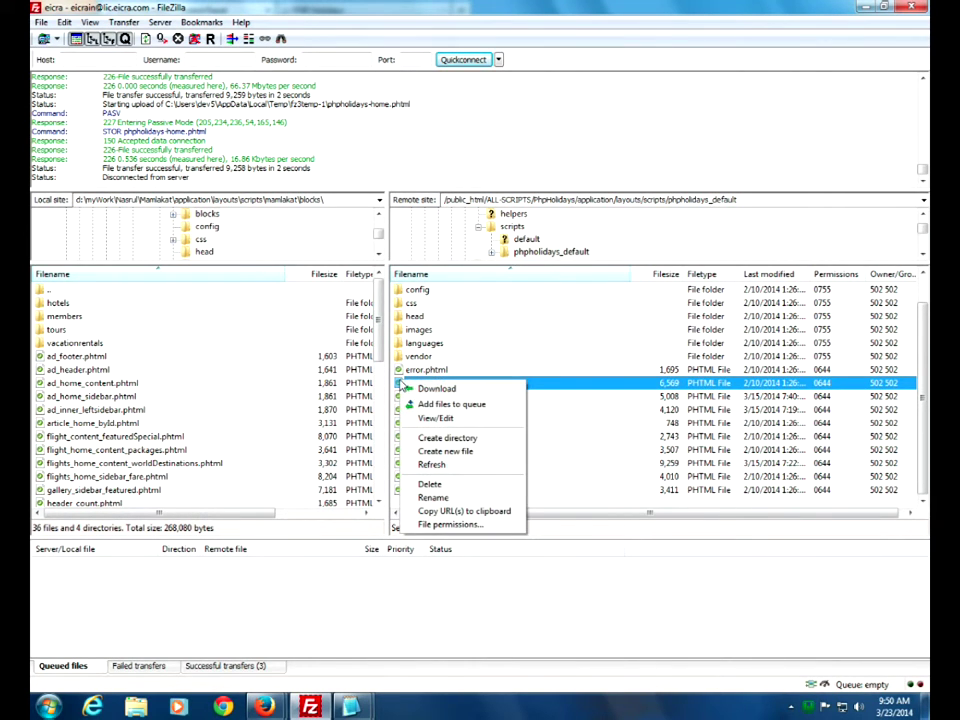
left_click(432, 389)
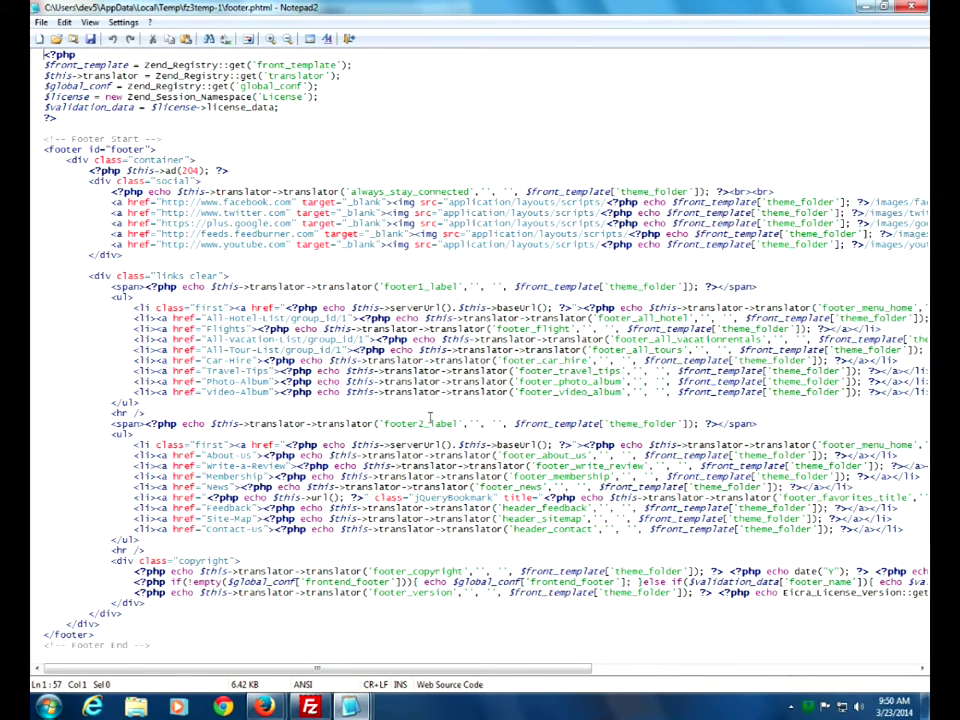
left_click_drag(89, 170, 235, 170)
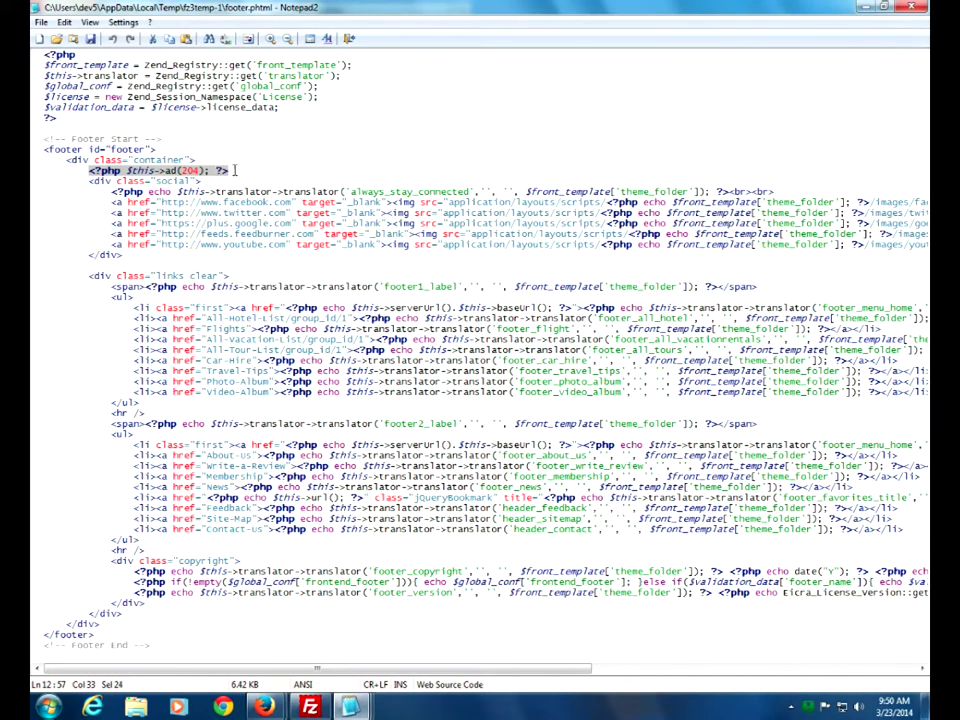
left_click(187, 171)
double_click(187, 171)
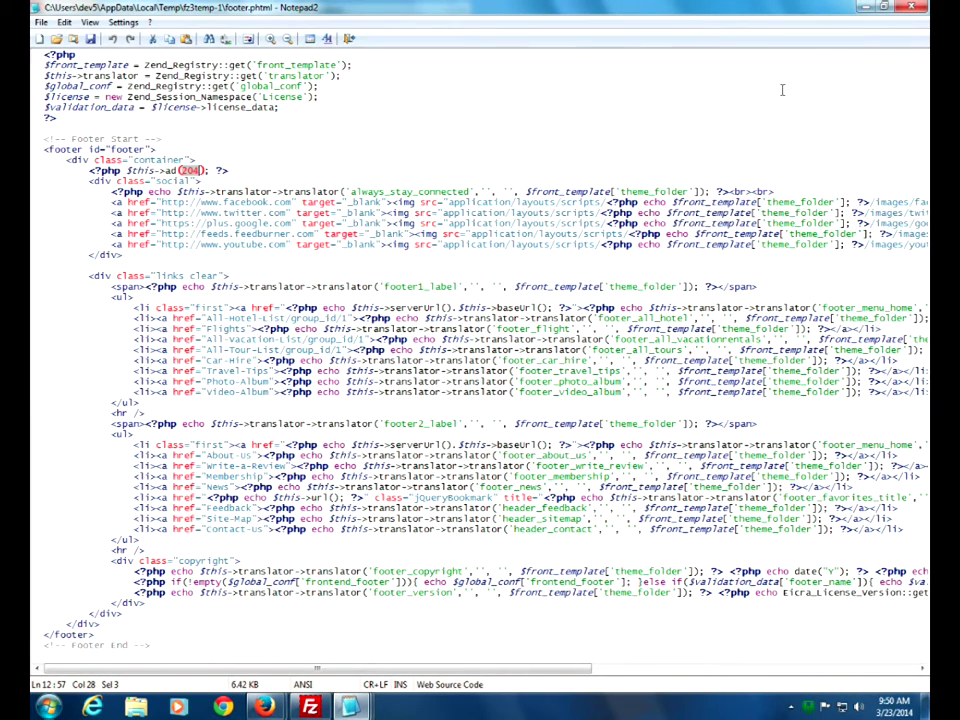
left_click(917, 8)
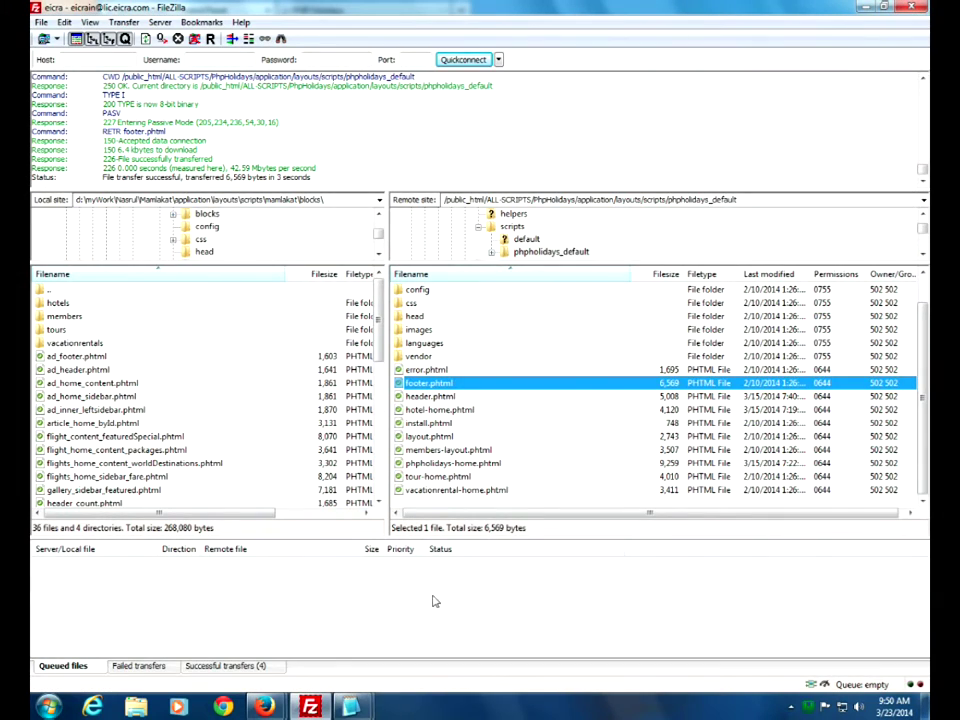
Switch back to the admin ads list in Firefox and open the form for adding a new ad
mouse_move(263, 706)
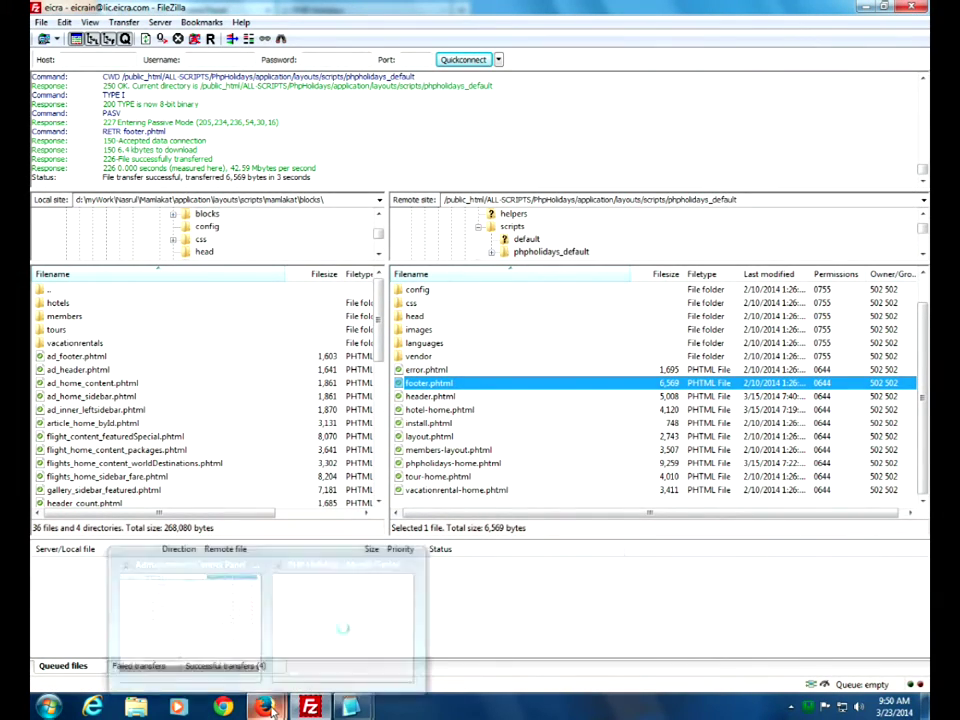
left_click(250, 685)
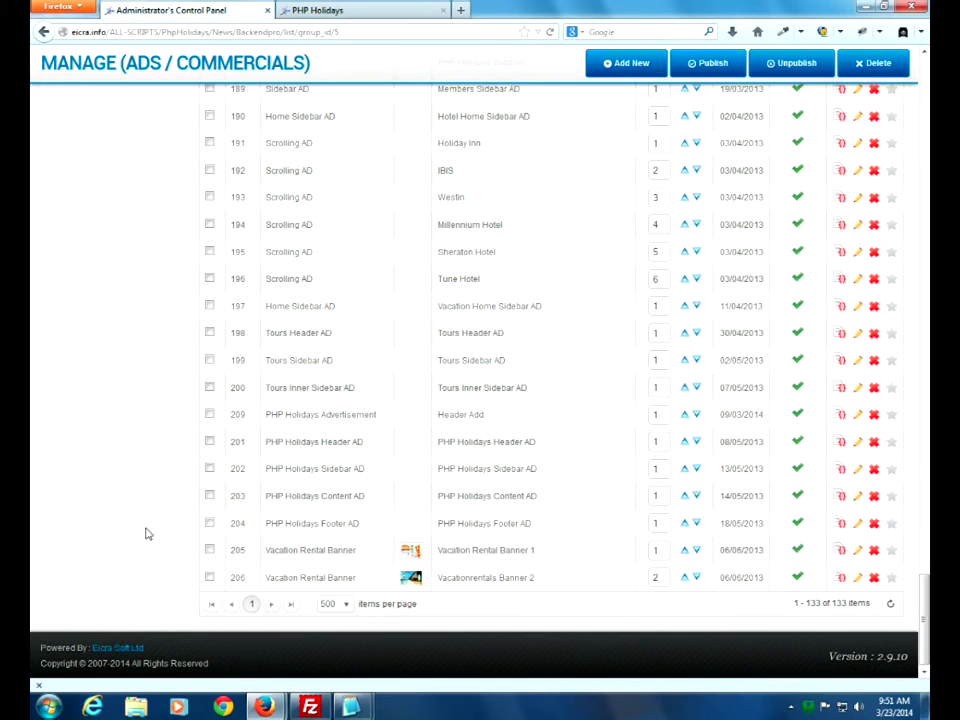
scroll(146, 533, "up", 8)
scroll(146, 533, "up", 3)
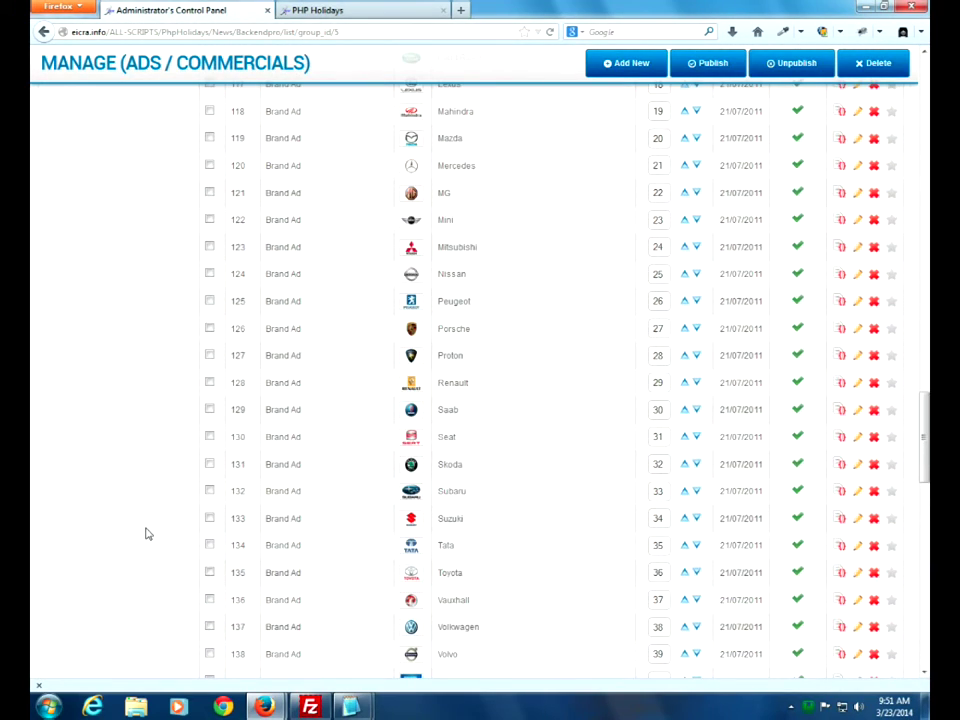
scroll(146, 533, "up", 6)
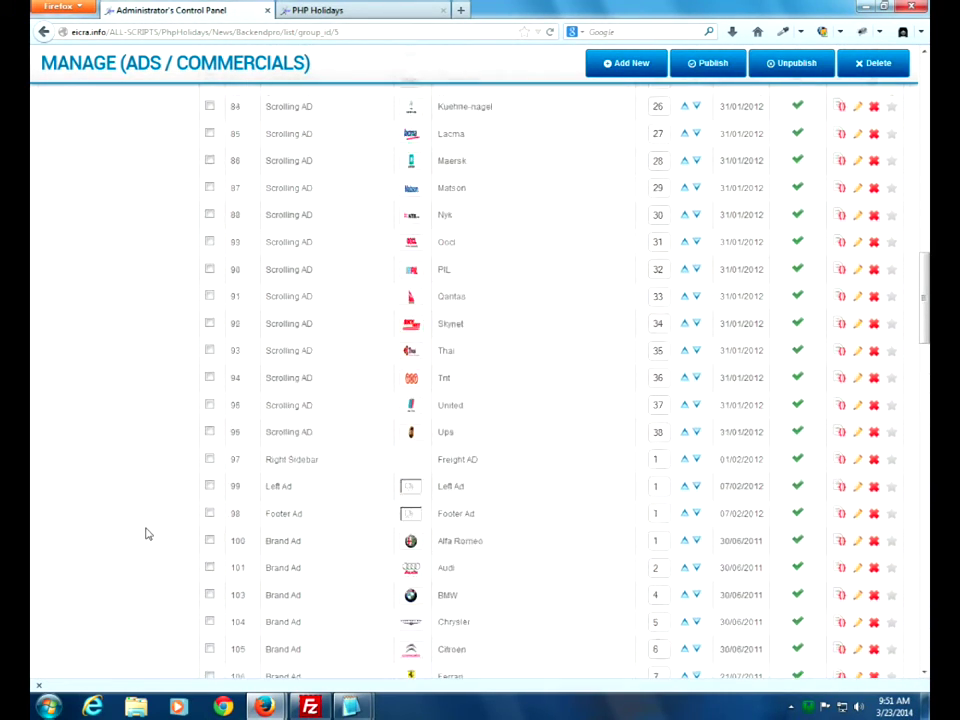
scroll(146, 533, "up", 6)
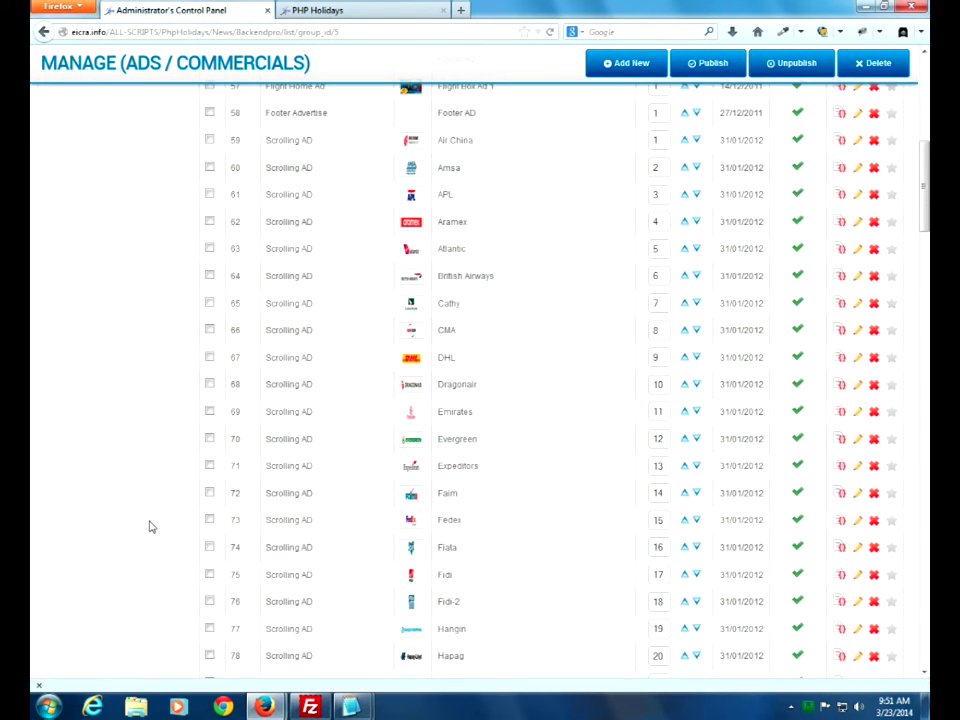
scroll(150, 527, "up", 5)
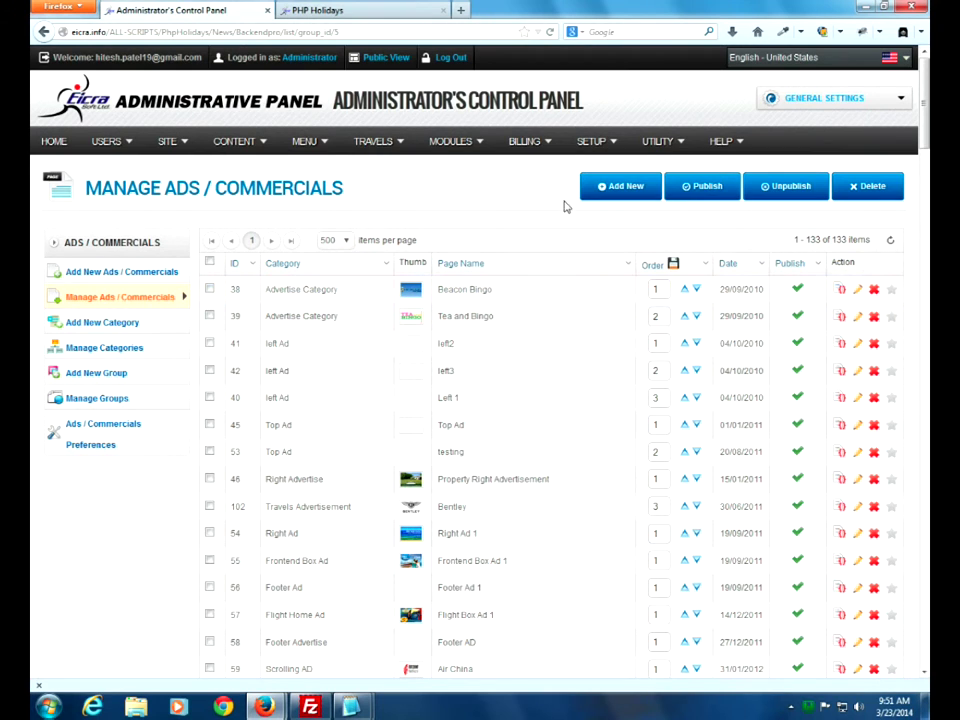
left_click(629, 193)
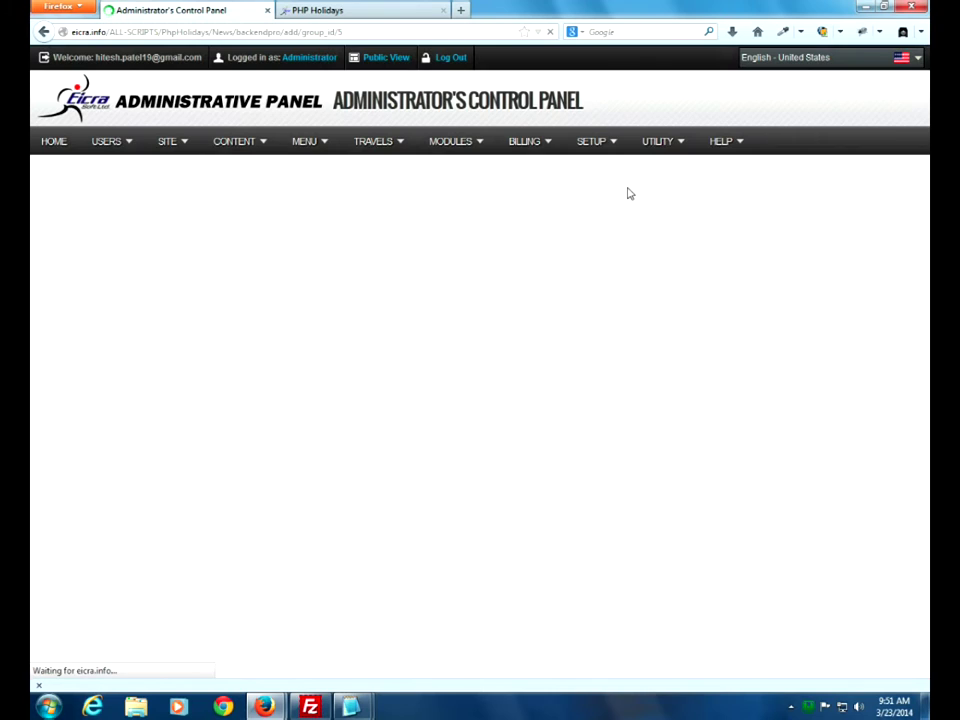
Enter Your Add as both page title and page name and set the new ad's date to March 23, 2014
left_click(514, 279)
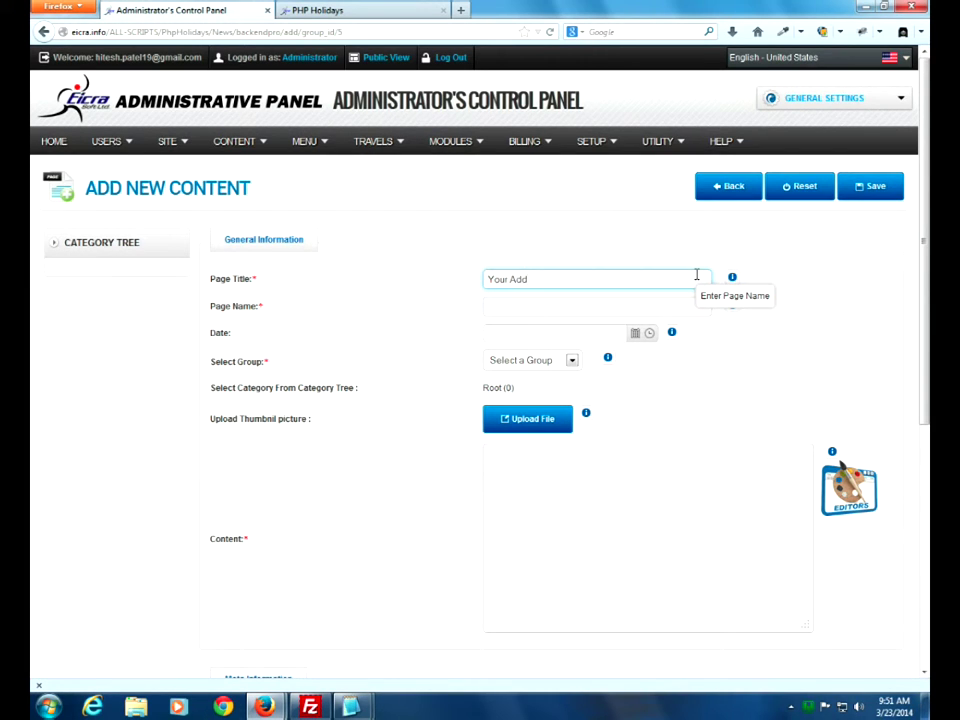
key("Tab")
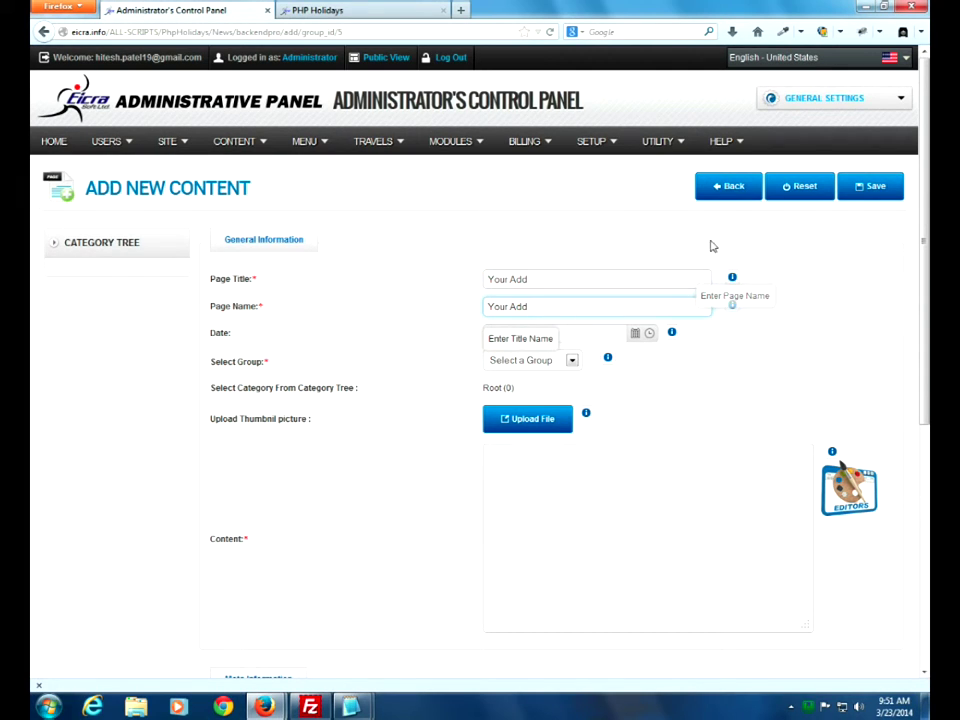
left_click(615, 355)
left_click(635, 336)
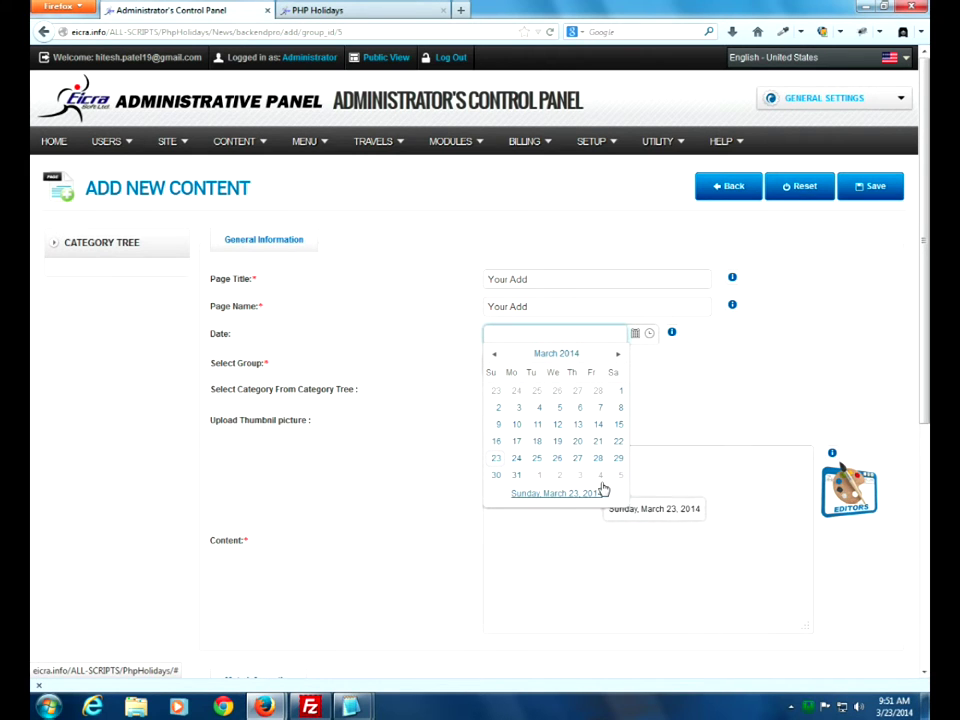
left_click(496, 459)
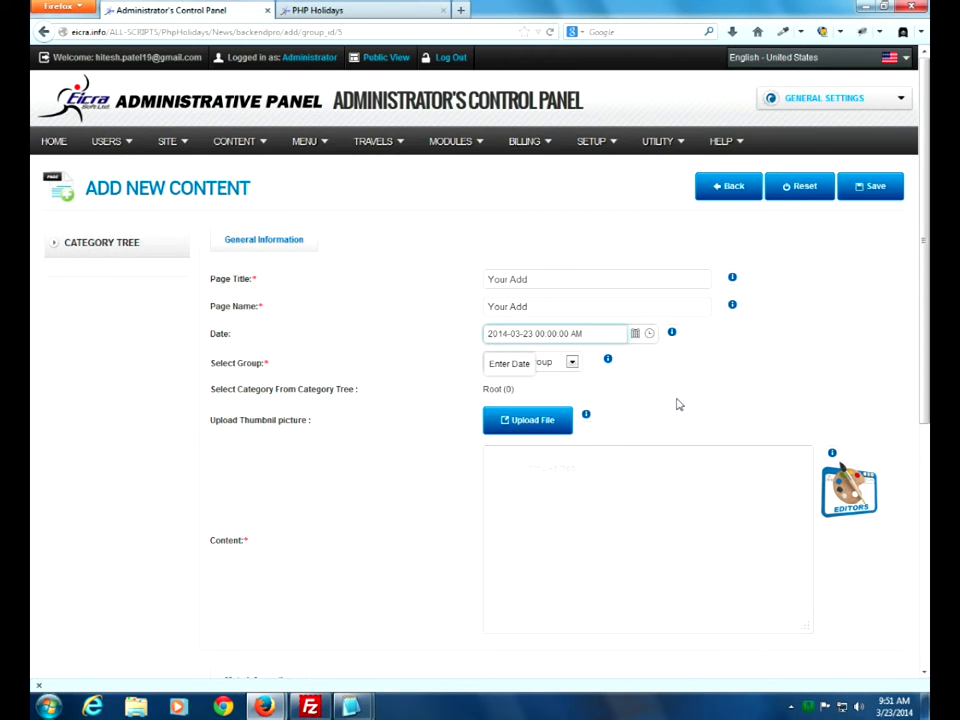
Assign the new ad to the Ads / Commercials group and the PHP Holidays Advertisement category
left_click(570, 362)
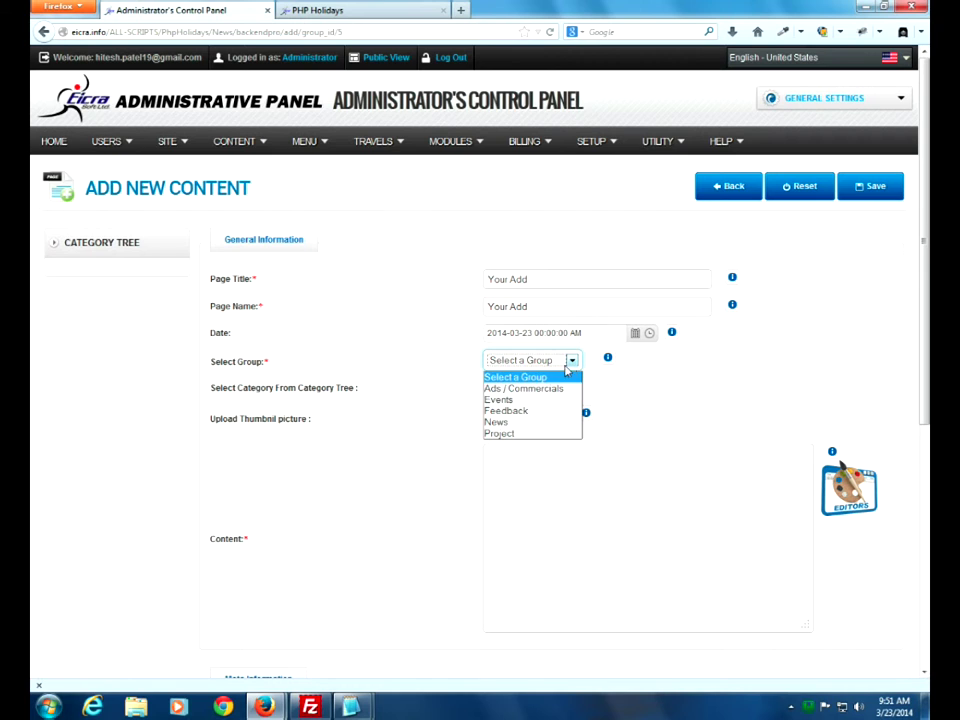
left_click(522, 389)
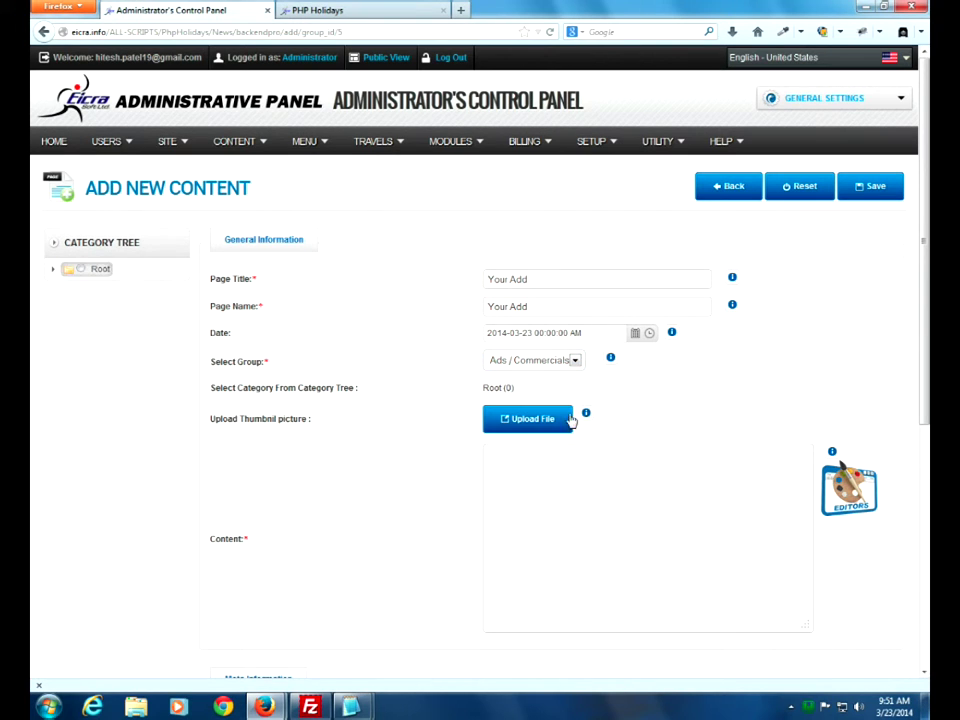
left_click(53, 270)
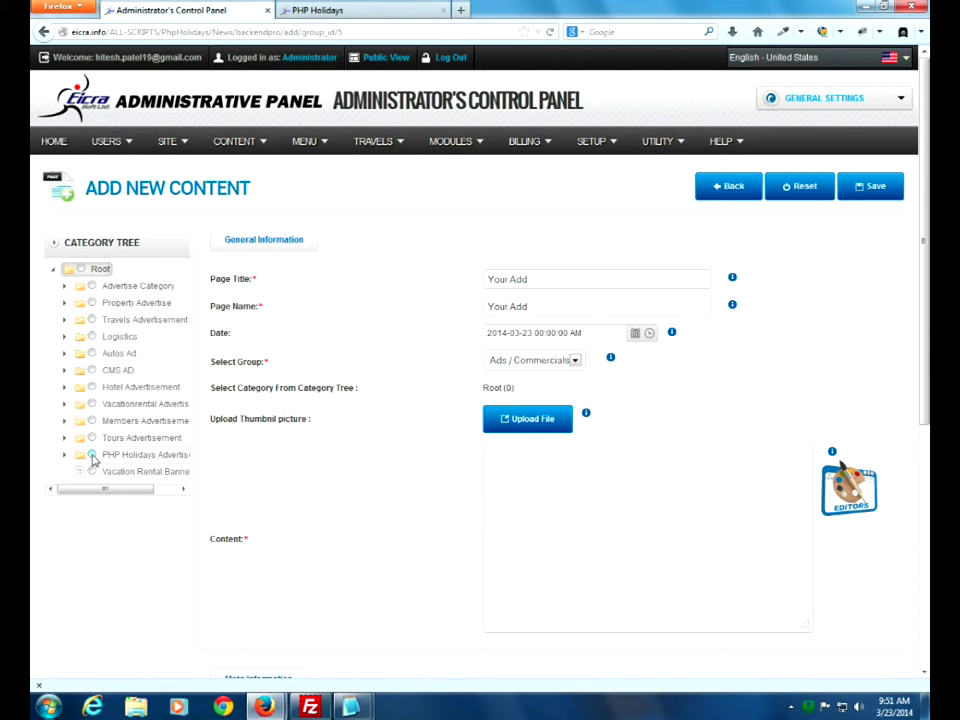
left_click(92, 455)
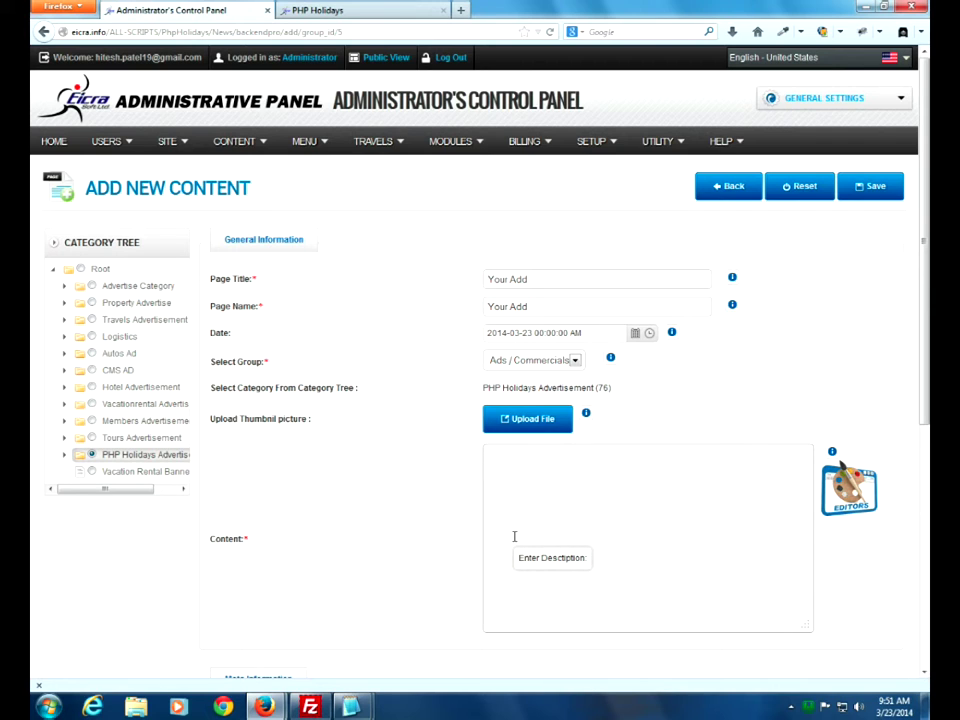
Turn on the WYSIWYG editor for the new ad's content and place the cursor in it
left_click(540, 502)
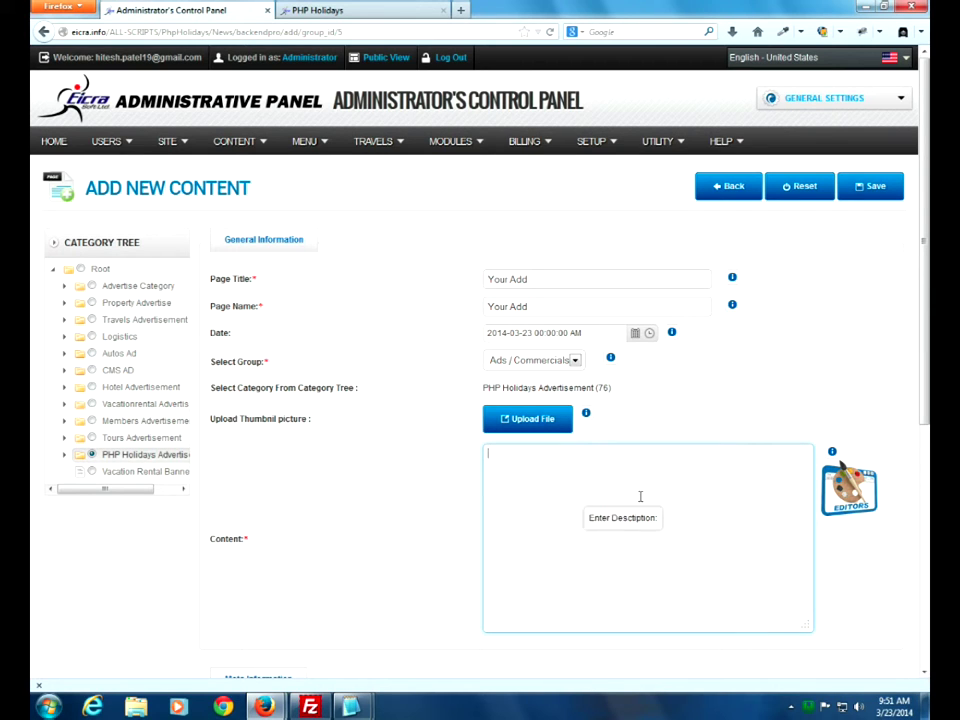
left_click(855, 498)
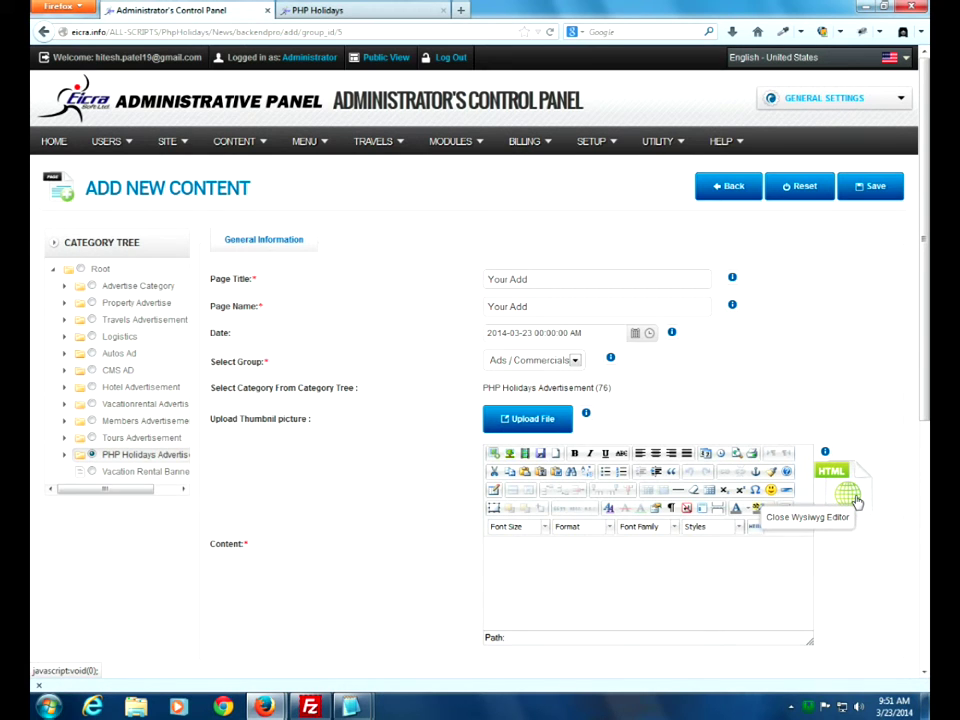
left_click(570, 578)
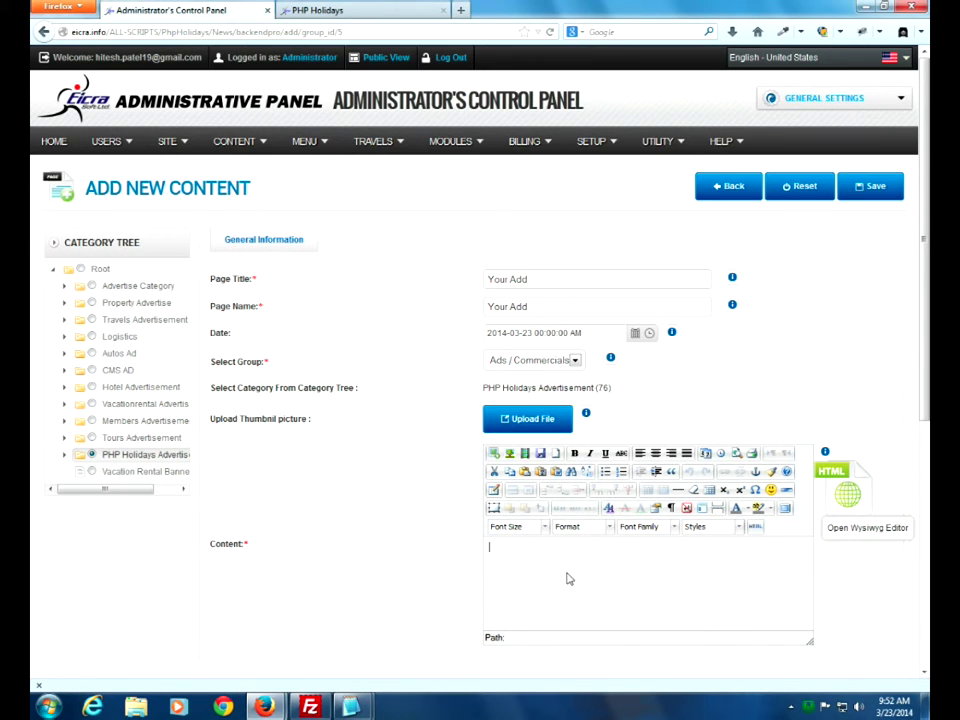
Upload slide3.jpg to the frontImages folder in the image manager and insert it into the ad's content
left_click(493, 455)
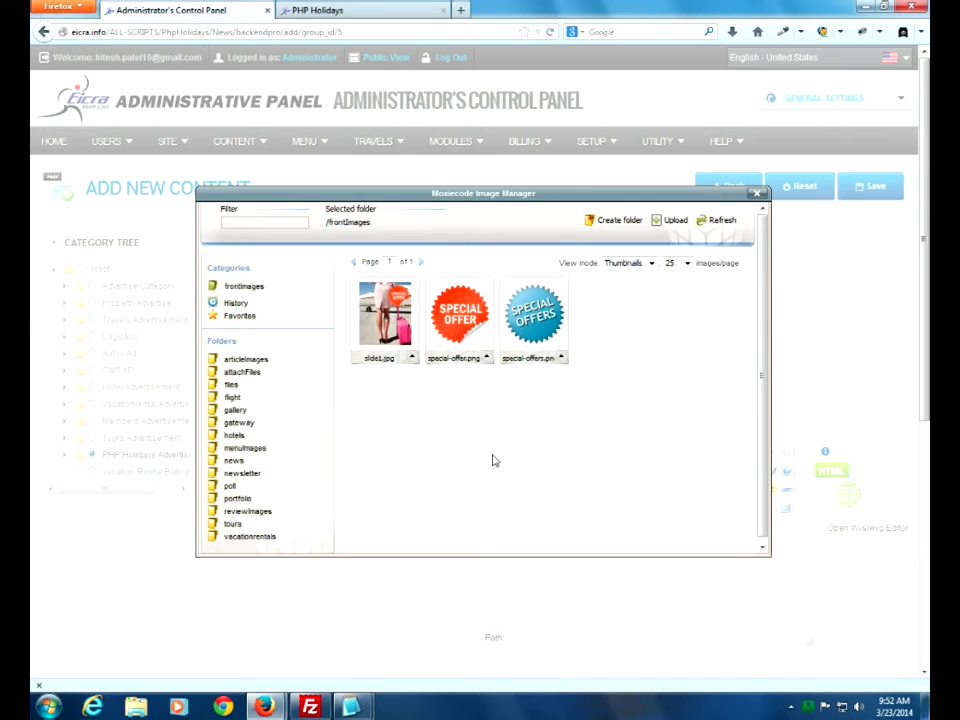
left_click(676, 226)
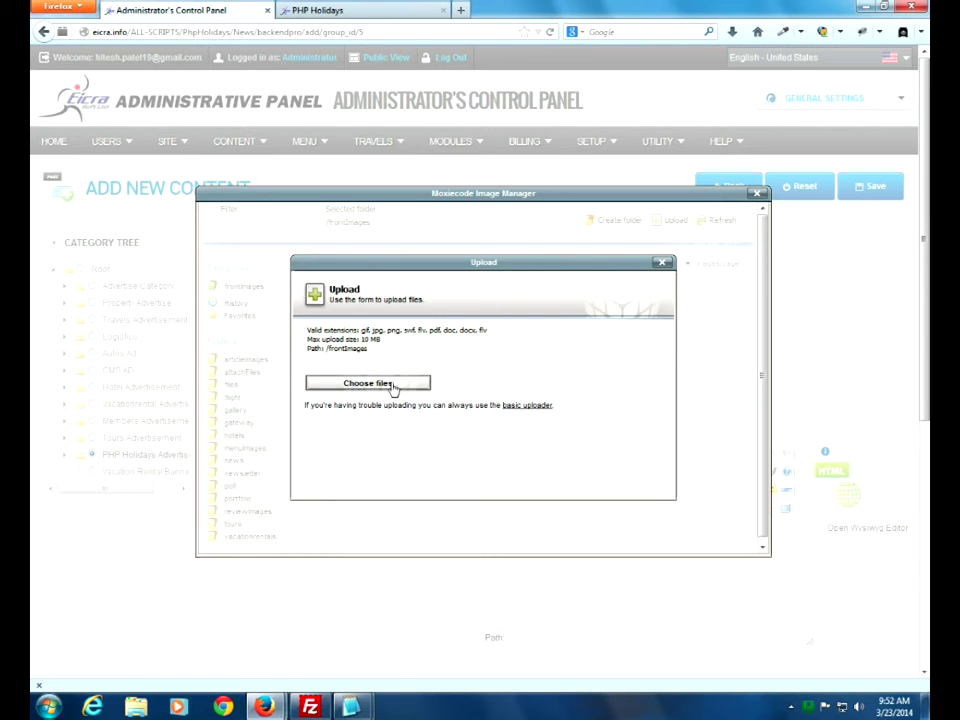
left_click(393, 384)
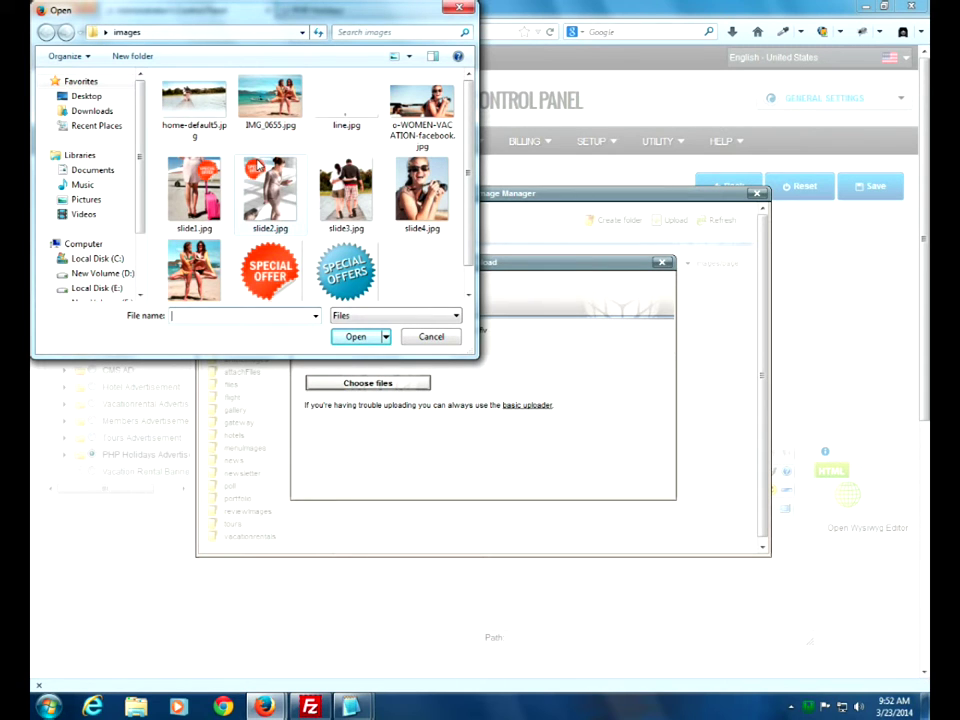
left_click(262, 178)
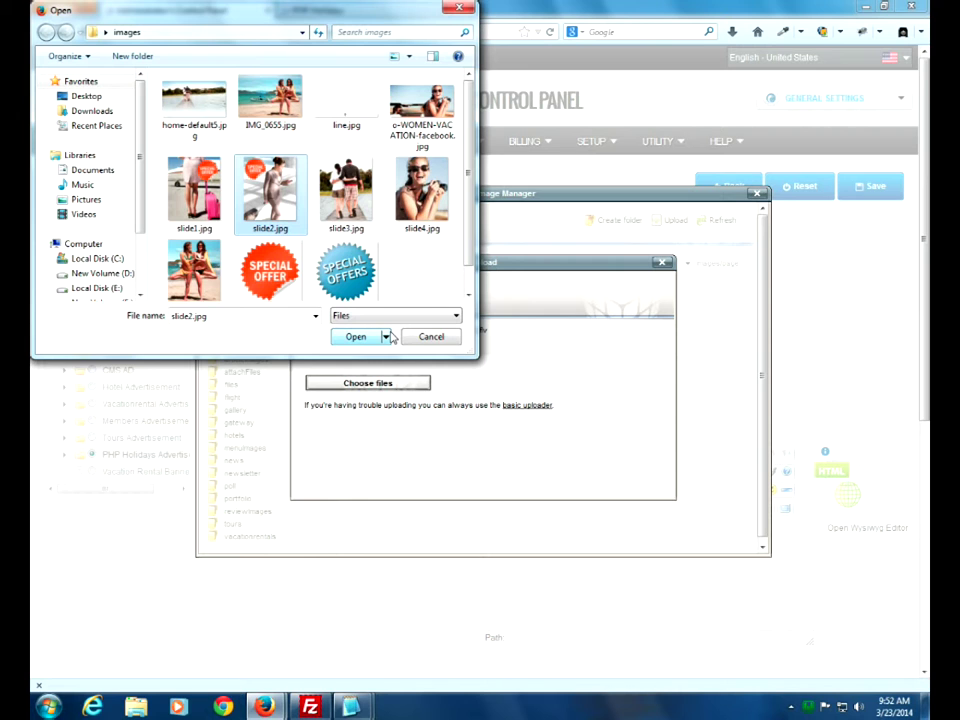
left_click(366, 200)
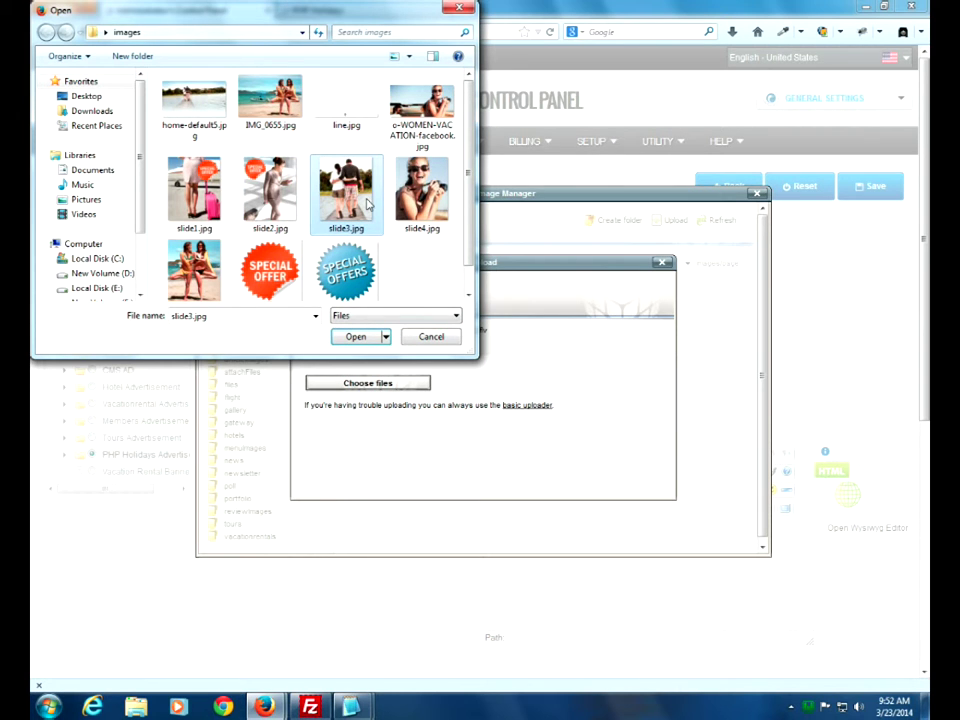
left_click(357, 336)
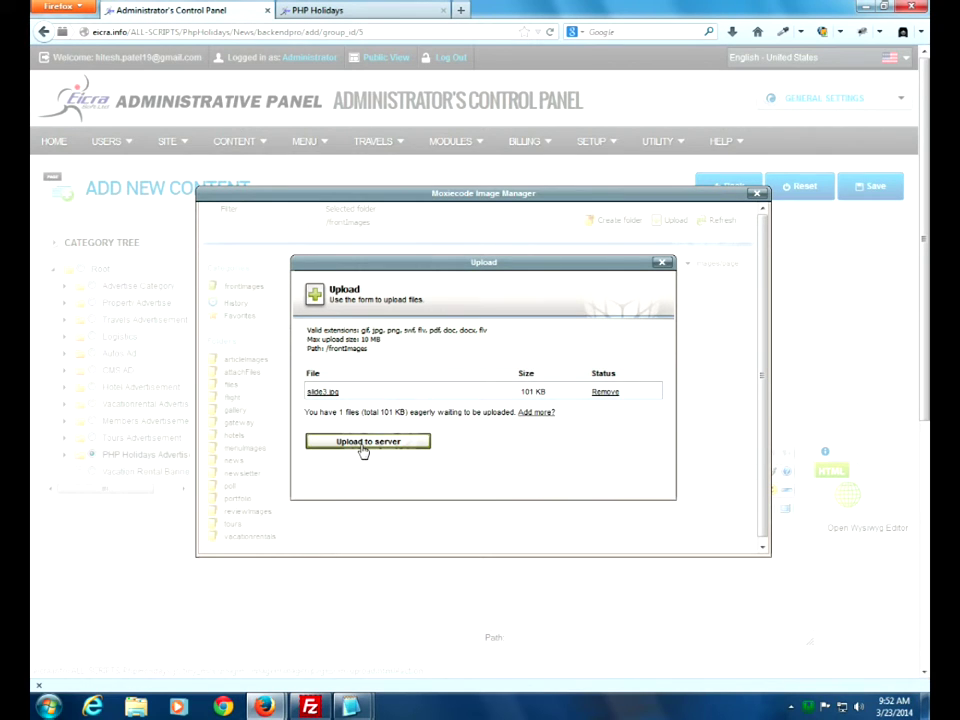
left_click(363, 445)
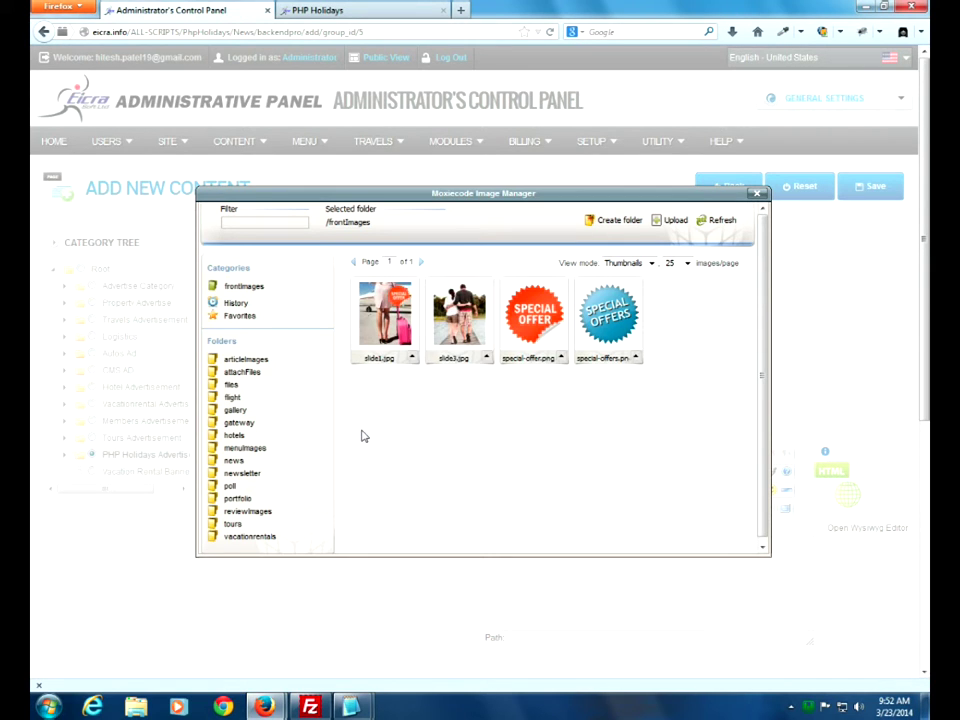
left_click(459, 312)
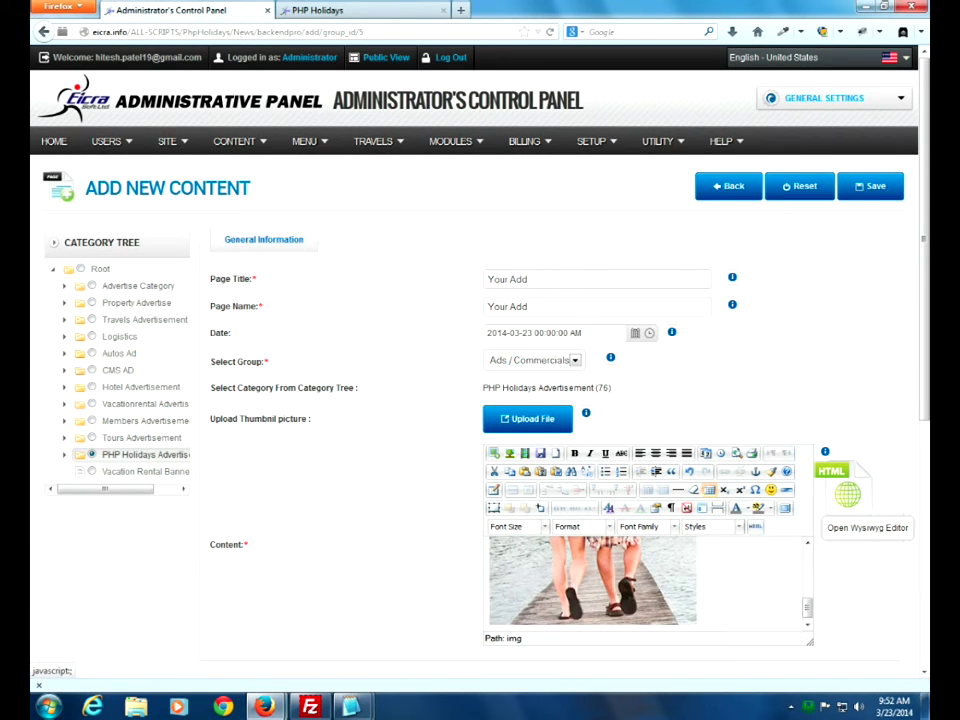
left_click(632, 588)
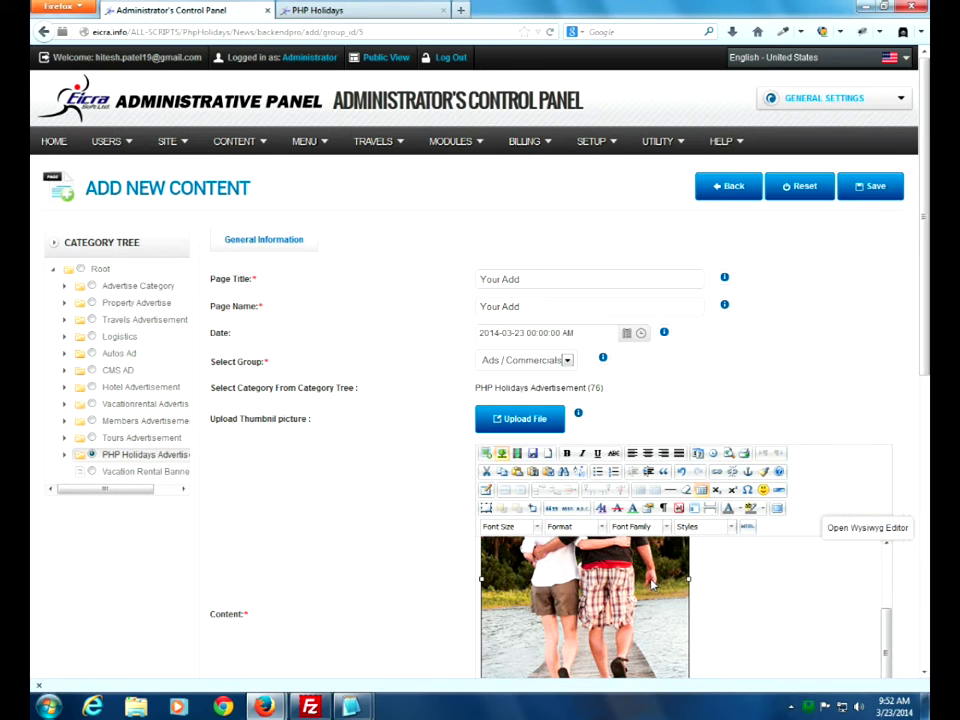
left_click(716, 473)
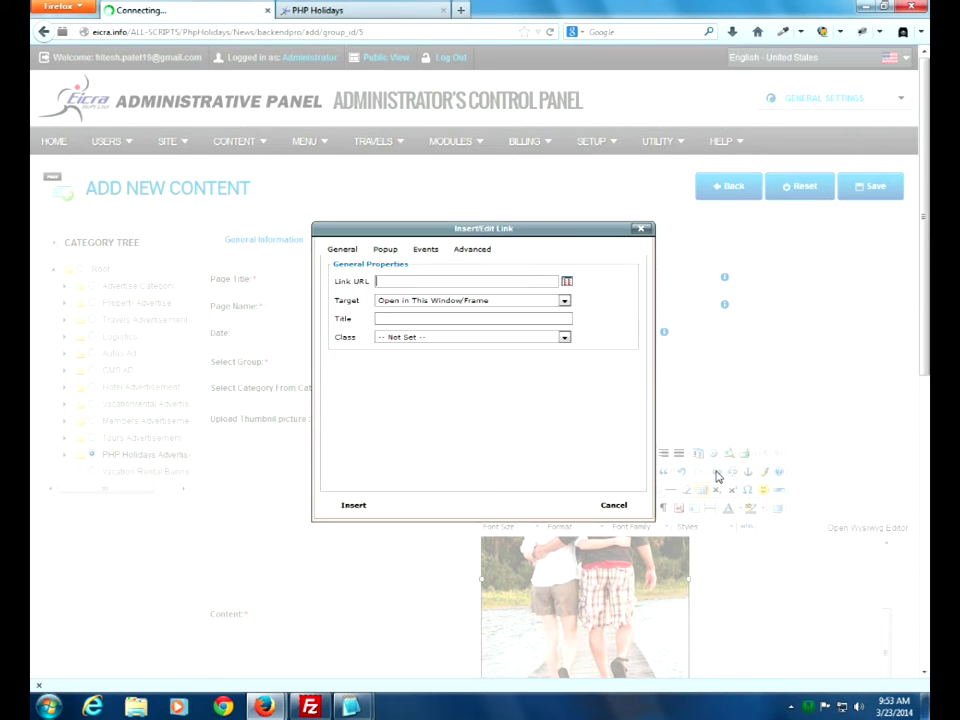
left_click(459, 279)
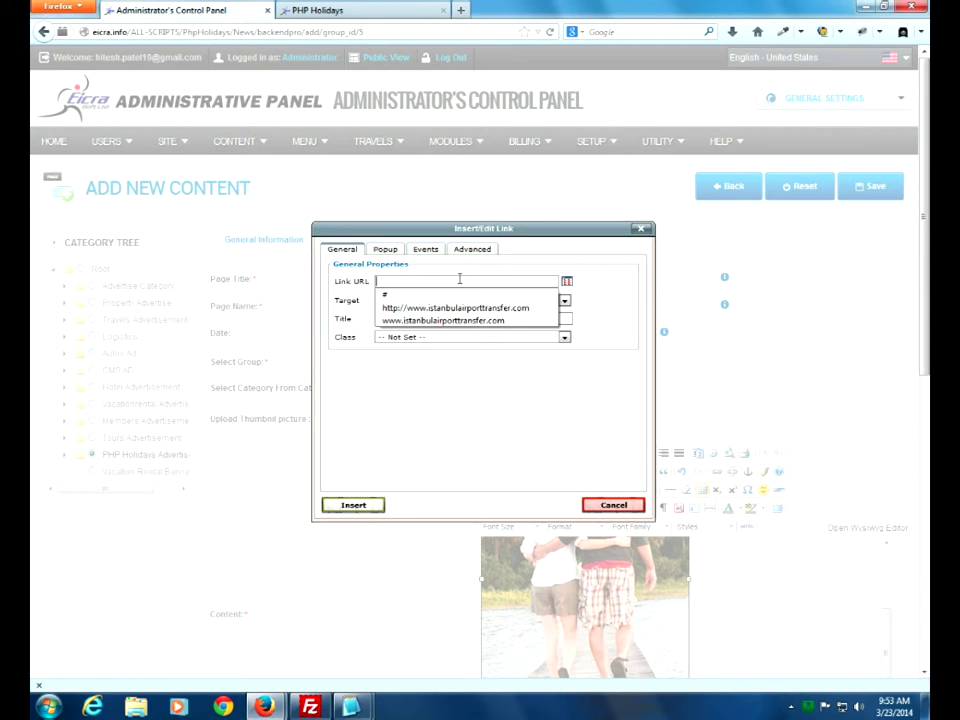
type("wwww")
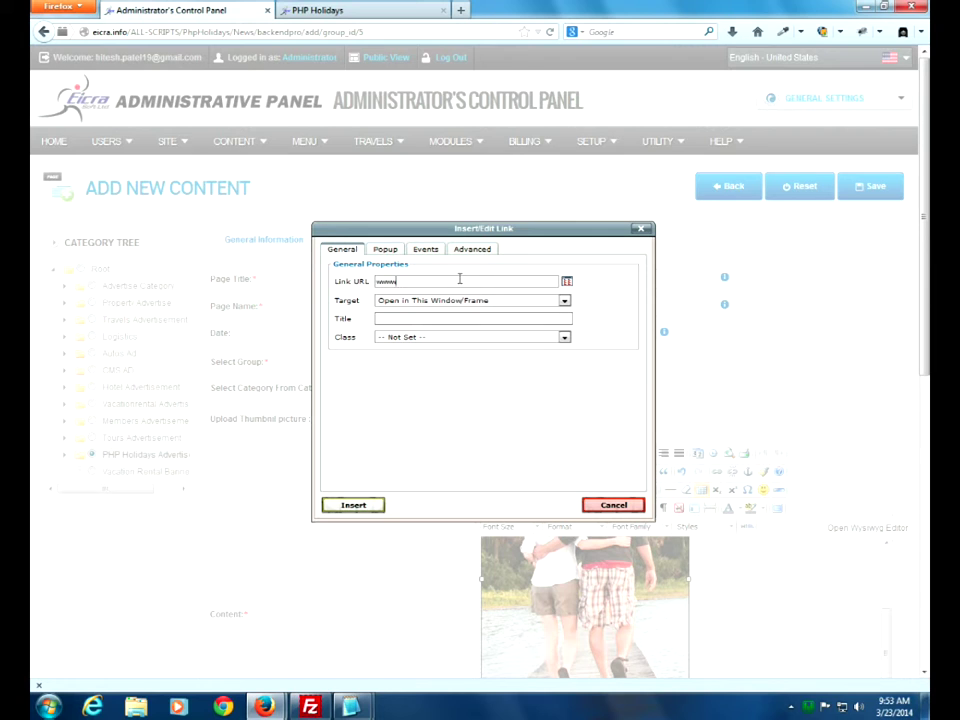
key("BackSpace")
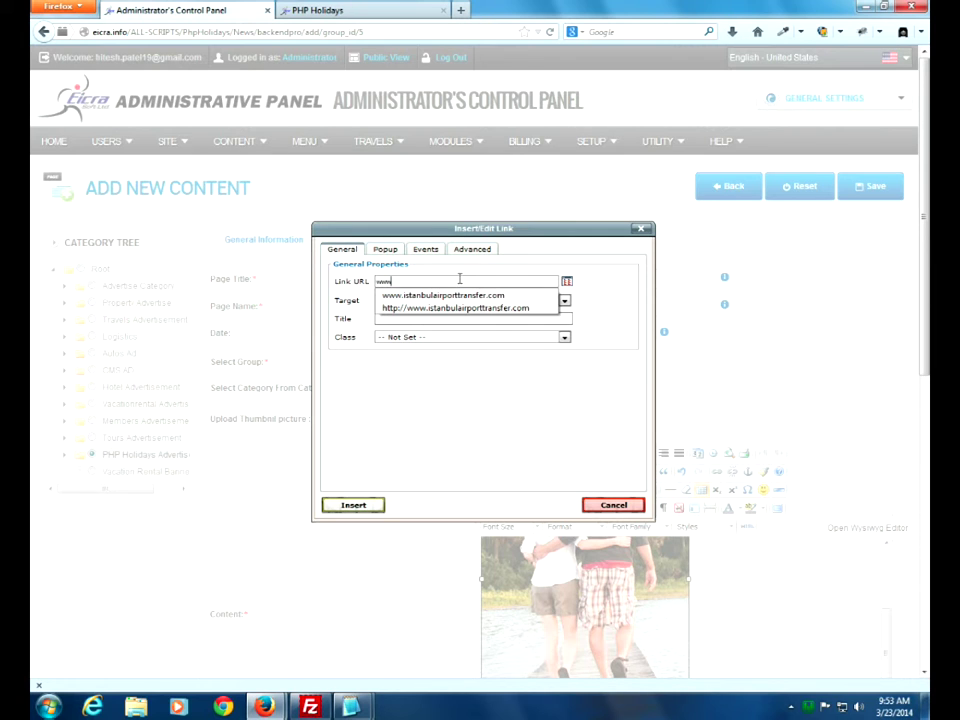
type(".google.com")
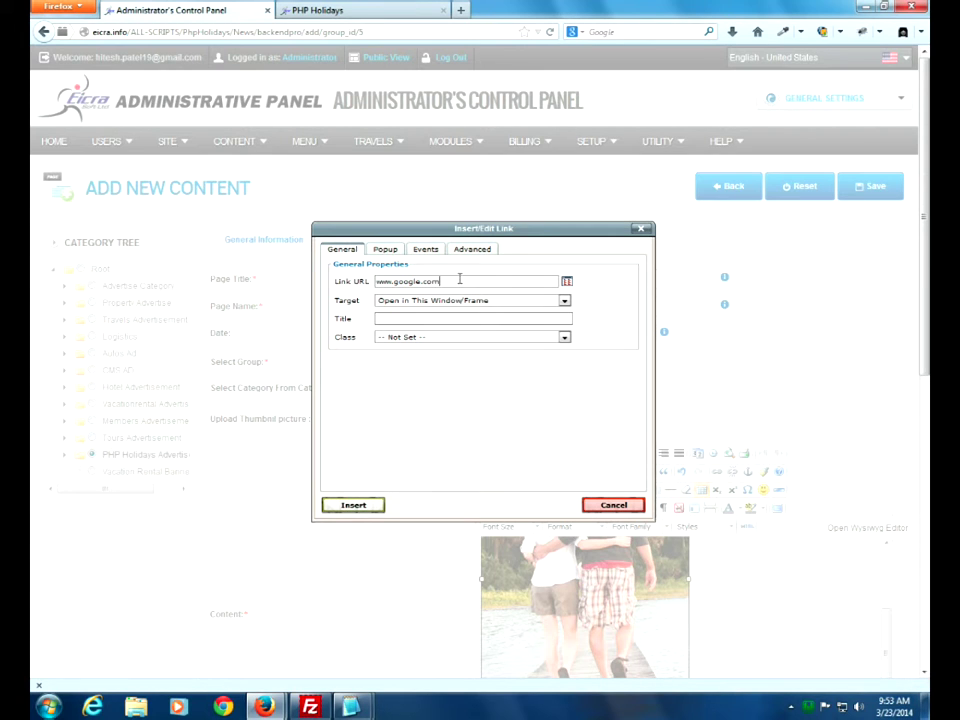
left_click(466, 300)
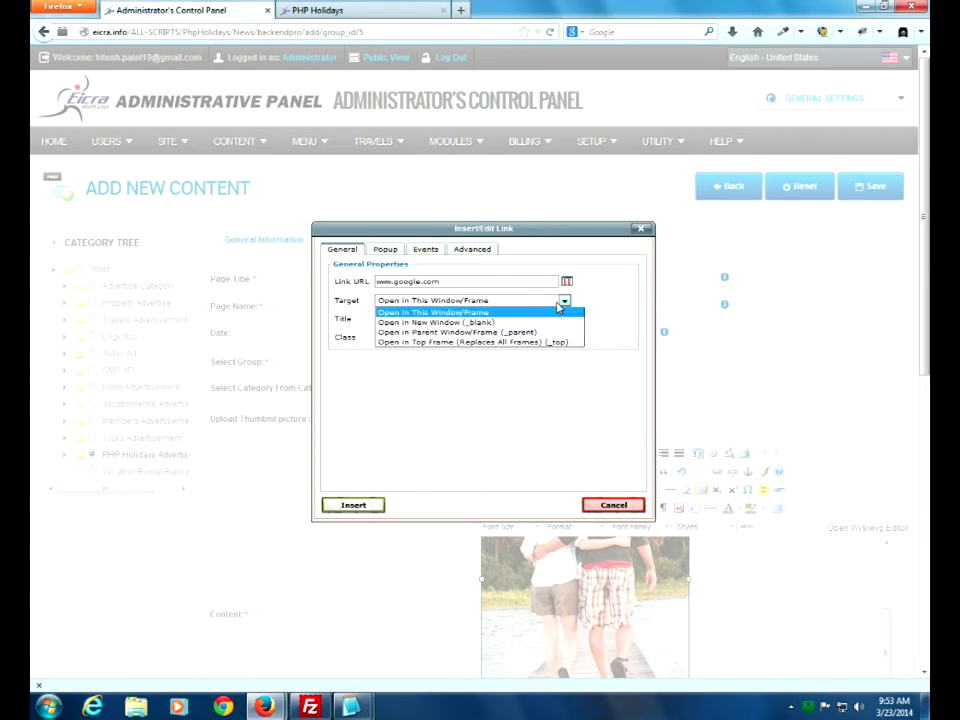
left_click(482, 325)
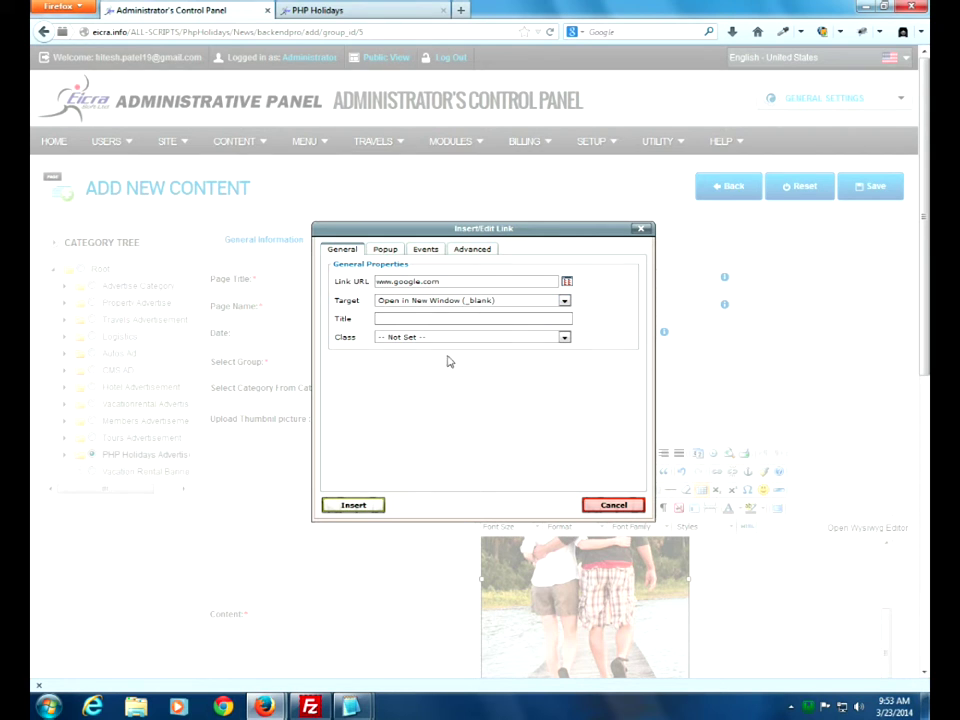
left_click(356, 508)
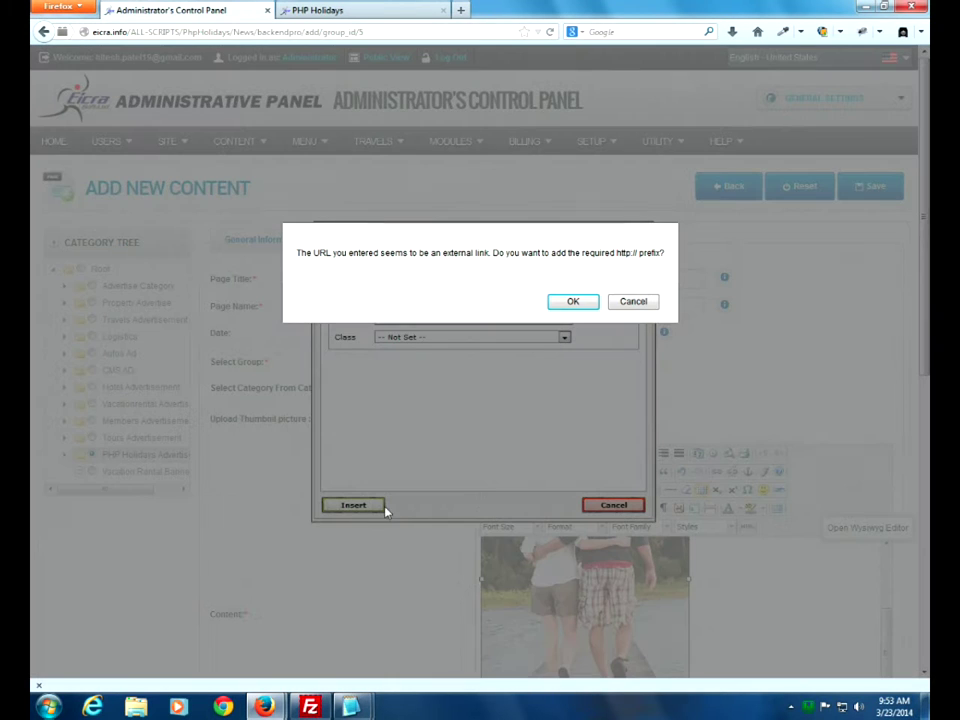
left_click(573, 303)
Save the new ad and return to the list of ads
scroll(659, 548, "down", 2)
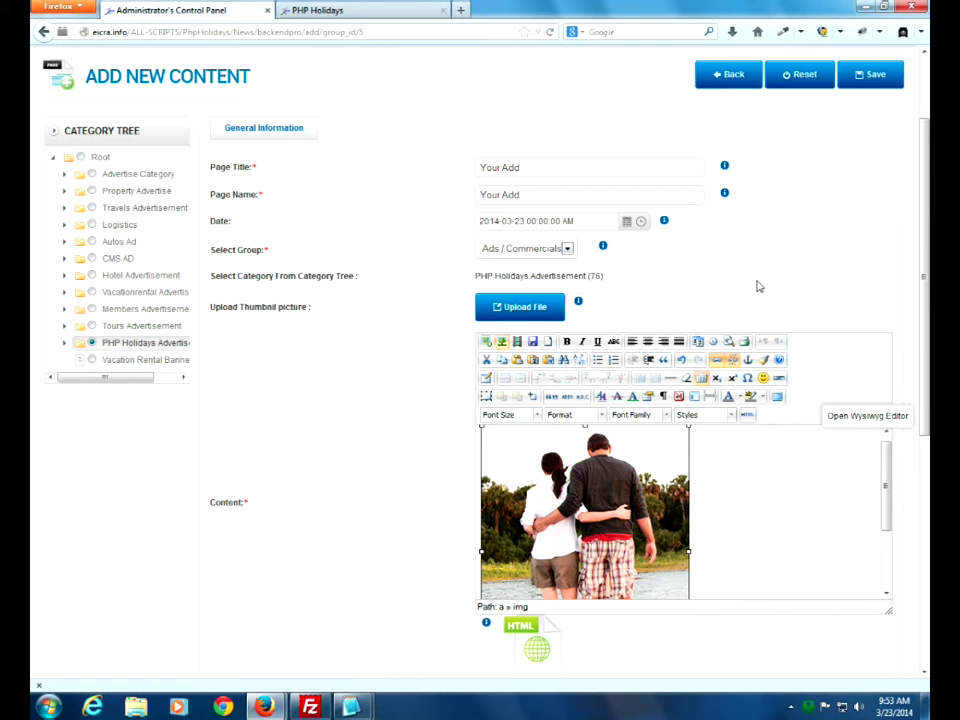
left_click(874, 74)
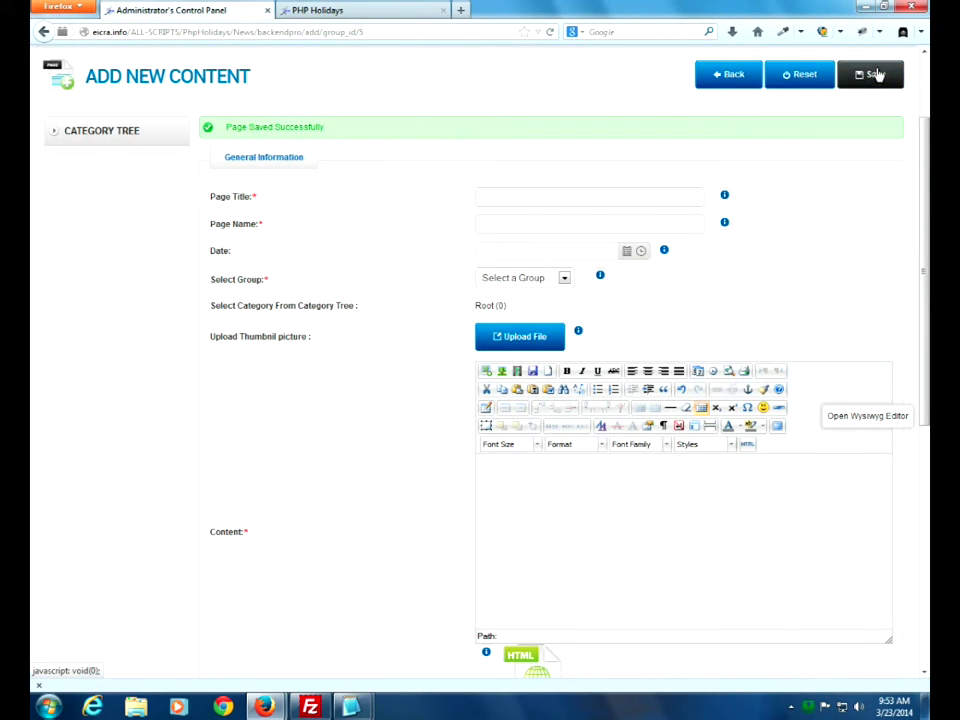
left_click(729, 84)
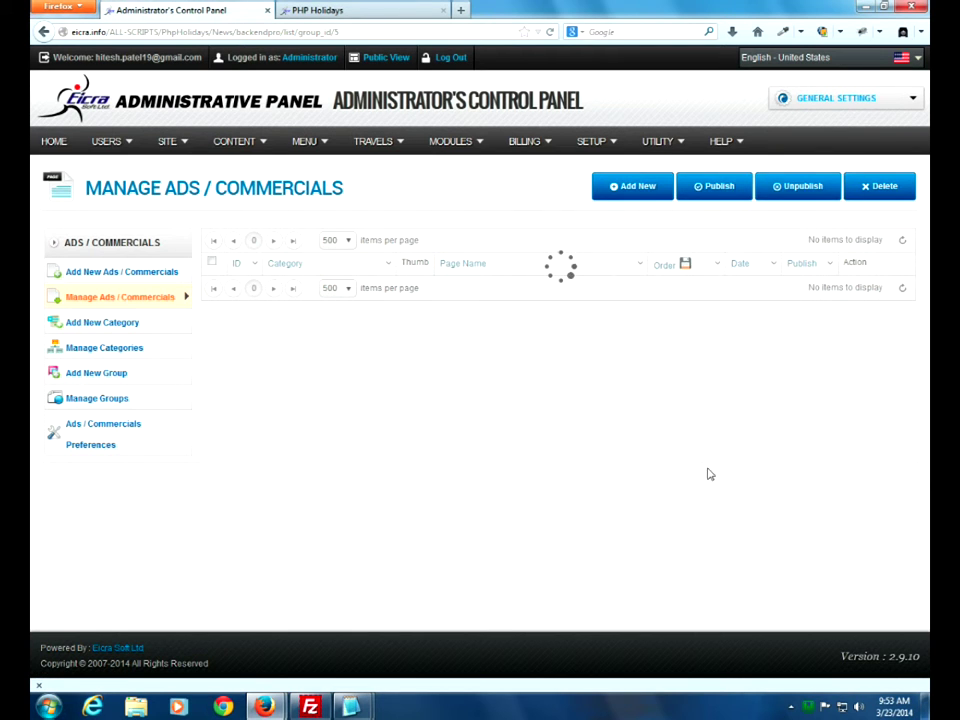
Find the Your Add entry in the ads list and copy its PHP code for publishing text based ads only
scroll(630, 492, "down", 10)
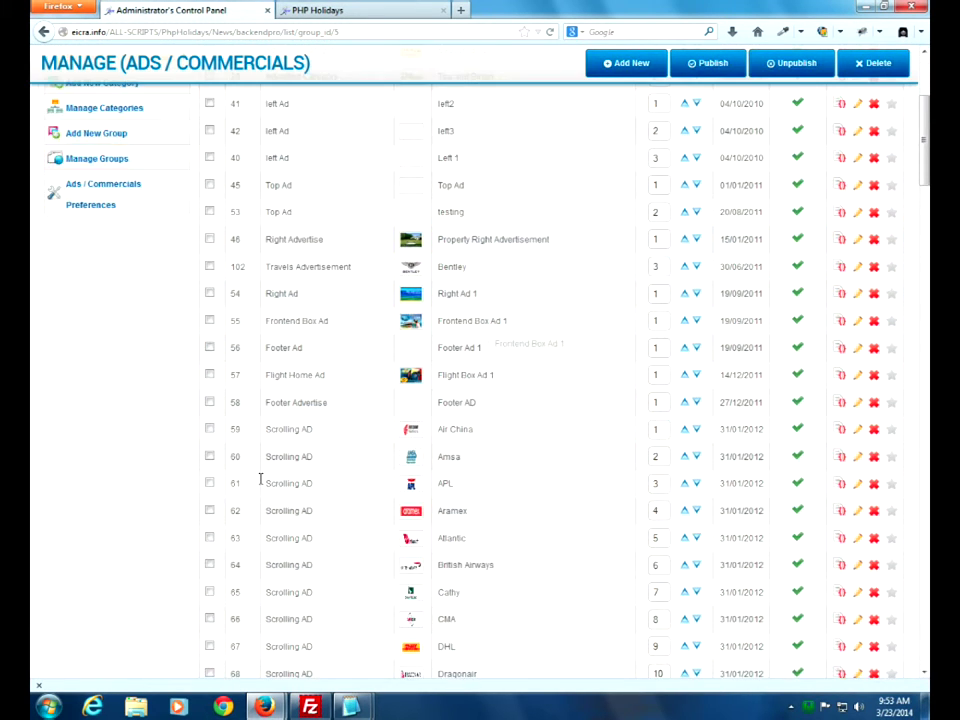
scroll(183, 503, "down", 18)
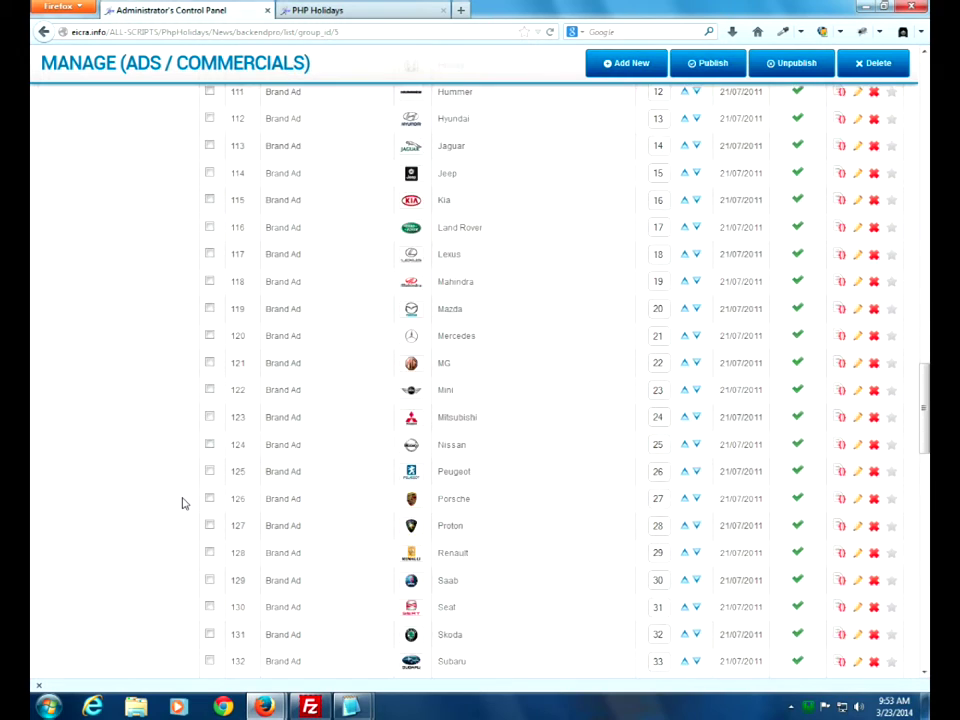
scroll(183, 503, "down", 12)
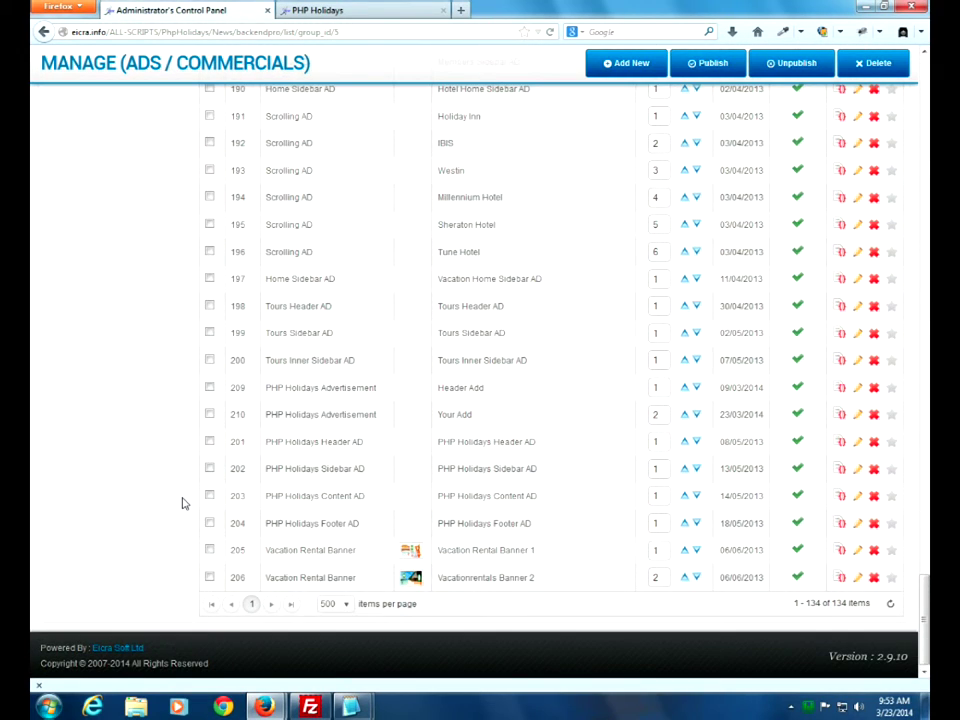
left_click_drag(482, 420, 441, 418)
left_click_drag(246, 416, 232, 421)
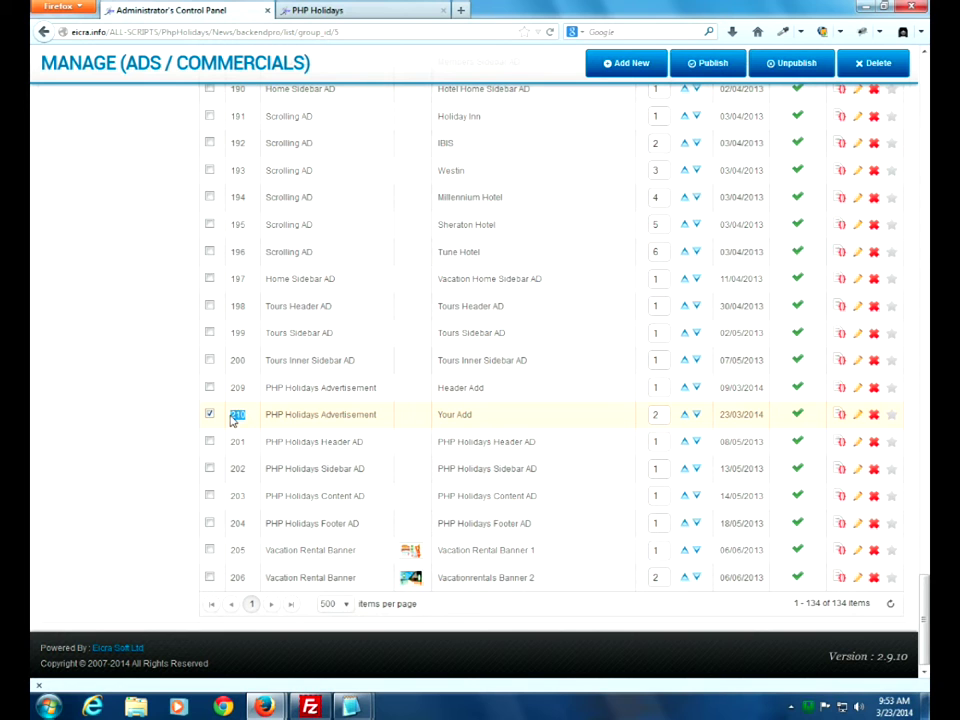
left_click(842, 418)
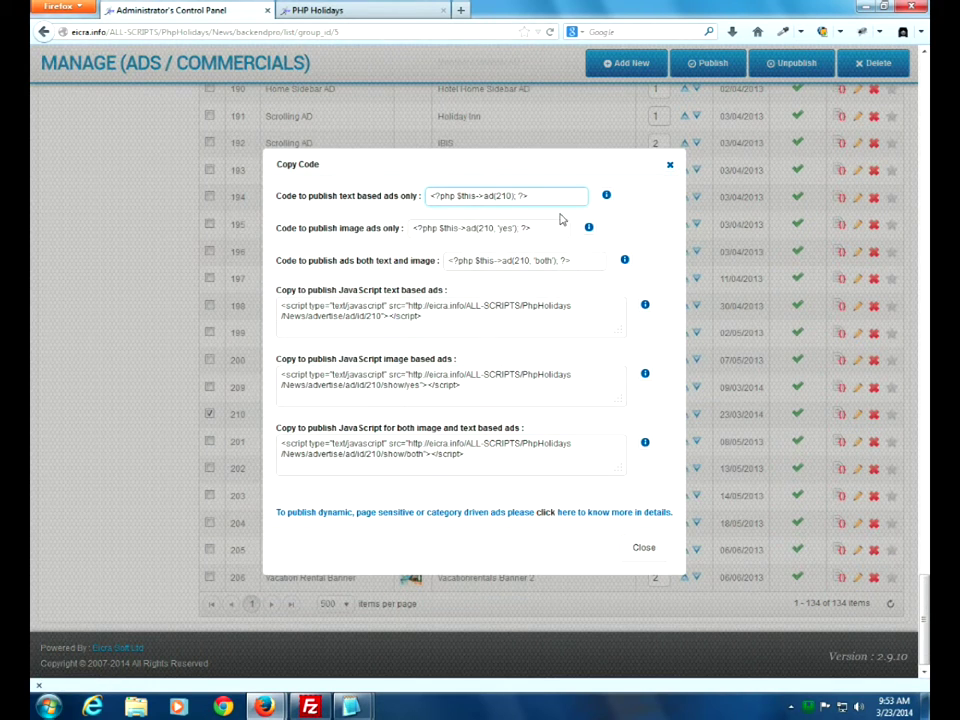
left_click_drag(551, 197, 412, 197)
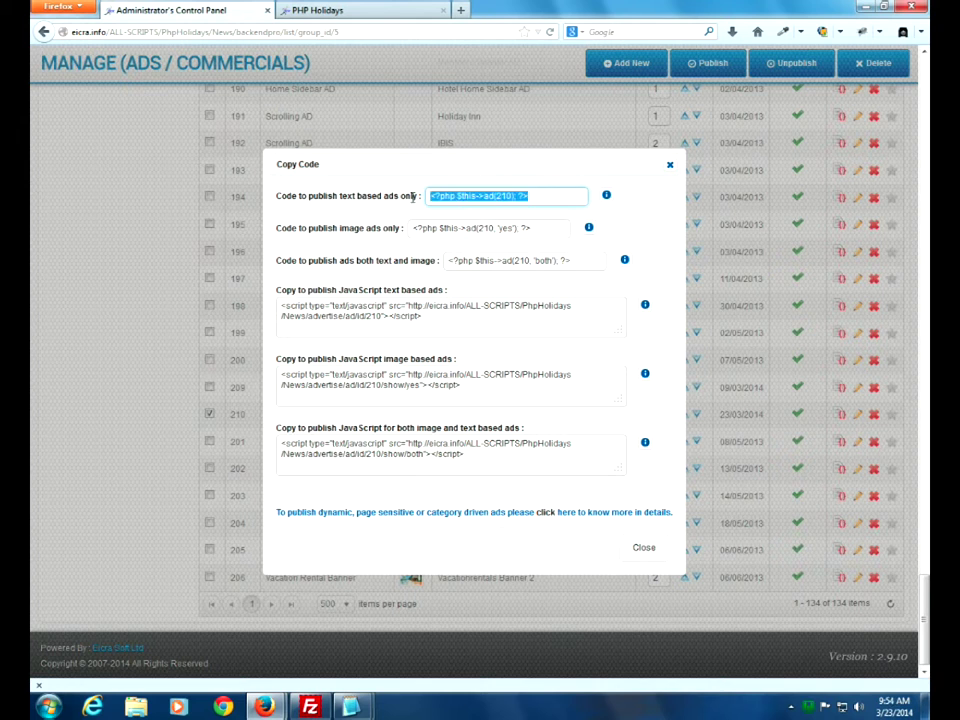
right_click(462, 197)
left_click(506, 243)
left_click(670, 165)
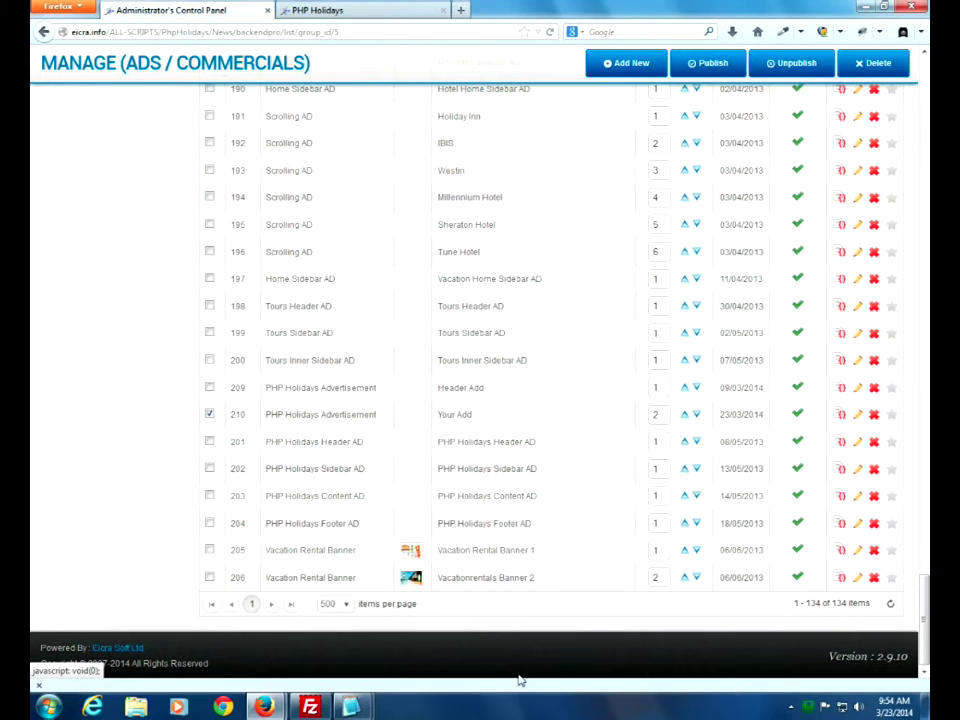
Switch to FileZilla, open phpholidays-home.phtml from the remote phpholidays_default folder for editing and locate its ad(203) code line
mouse_move(327, 706)
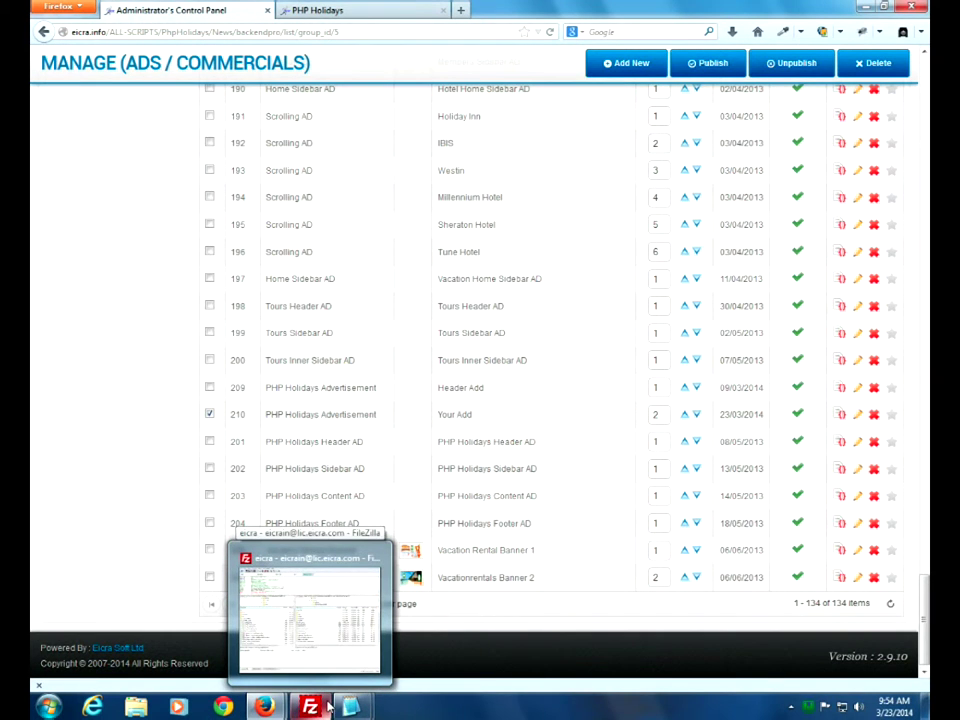
left_click(321, 660)
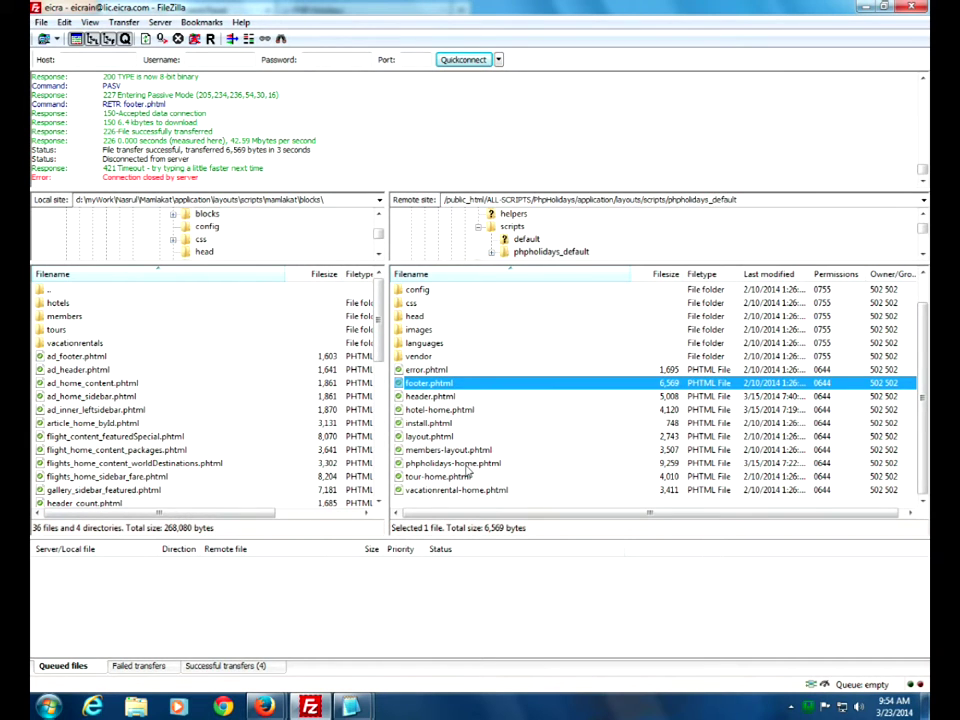
left_click(462, 465)
right_click(398, 465)
left_click(432, 501)
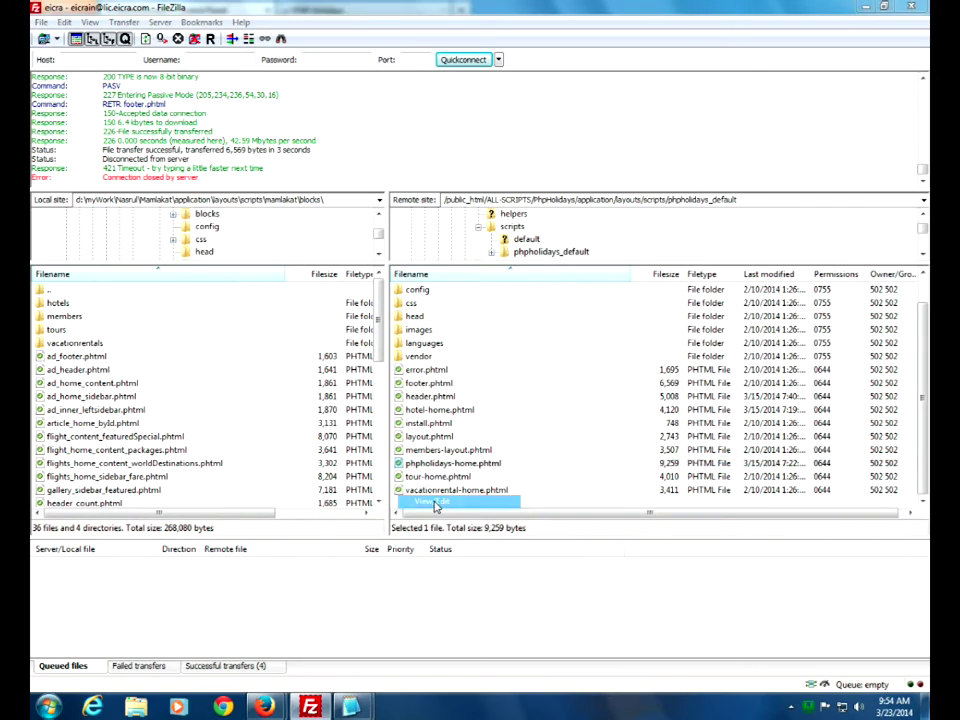
left_click(634, 440)
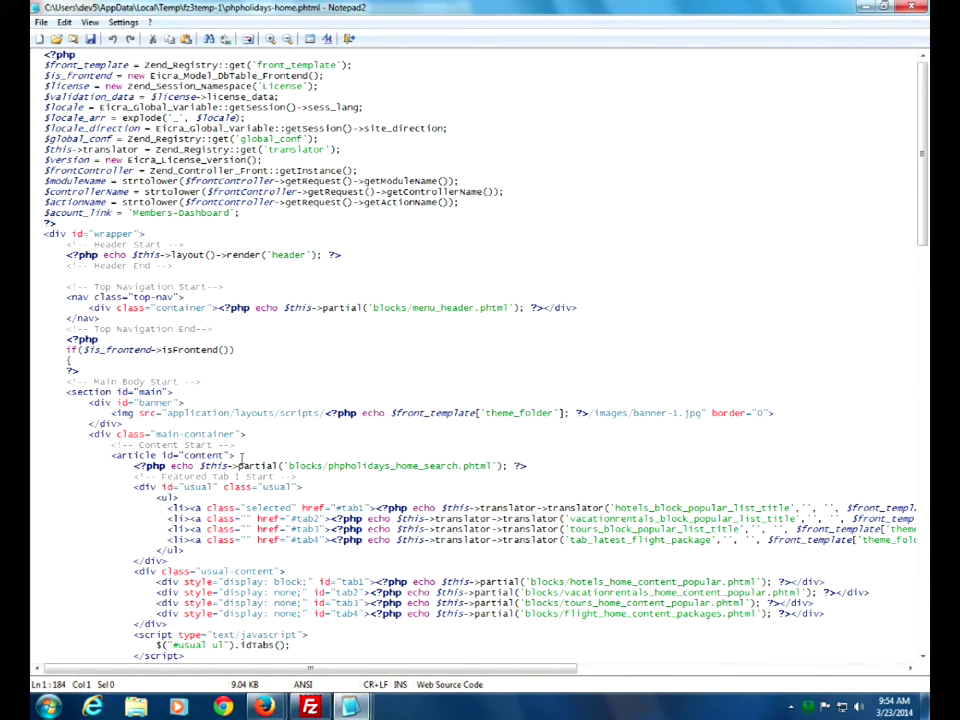
scroll(241, 459, "down", 4)
scroll(241, 459, "down", 1)
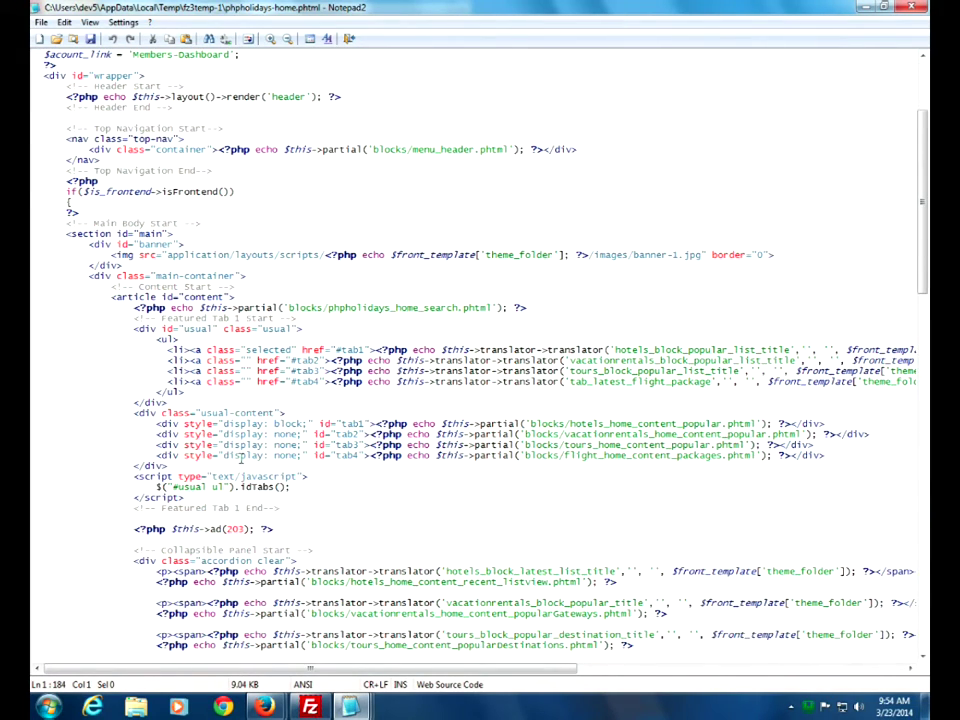
Insert <?php $this->ad(210); ?> as the first line of the sidebar aside, above ad(202), and upload the saved template to the server
scroll(241, 459, "down", 10)
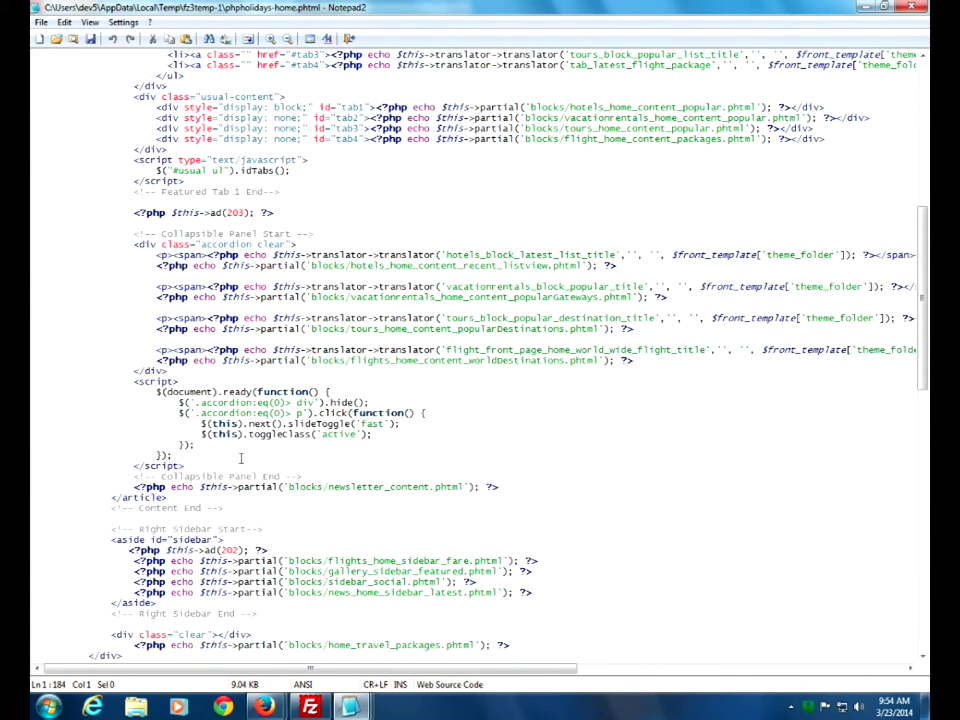
scroll(241, 459, "down", 2)
left_click(226, 479)
key("Return")
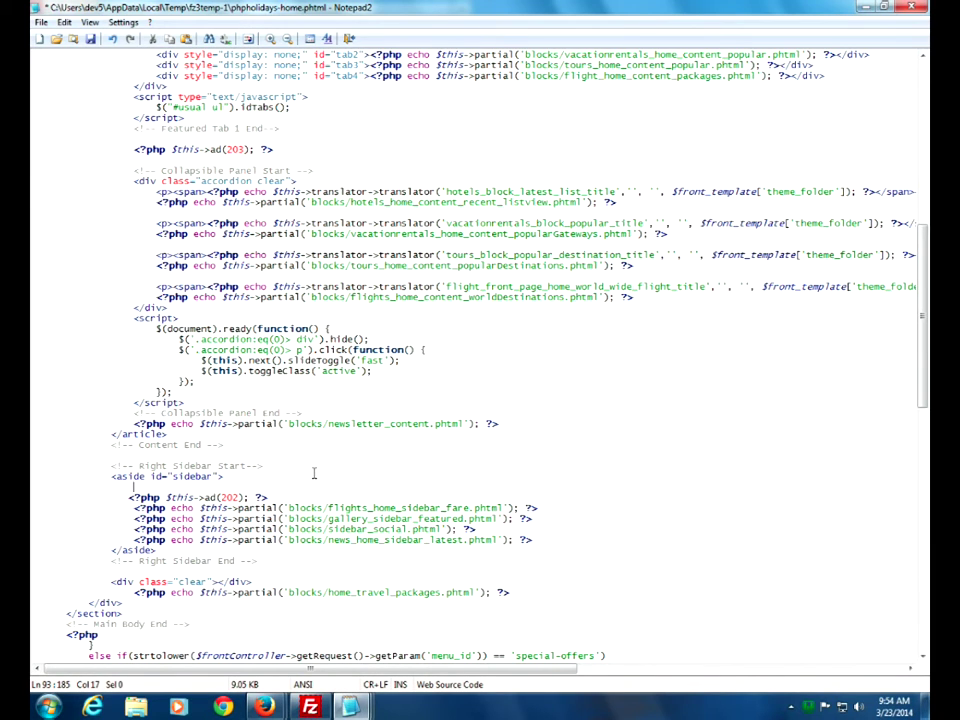
key("ctrl+v")
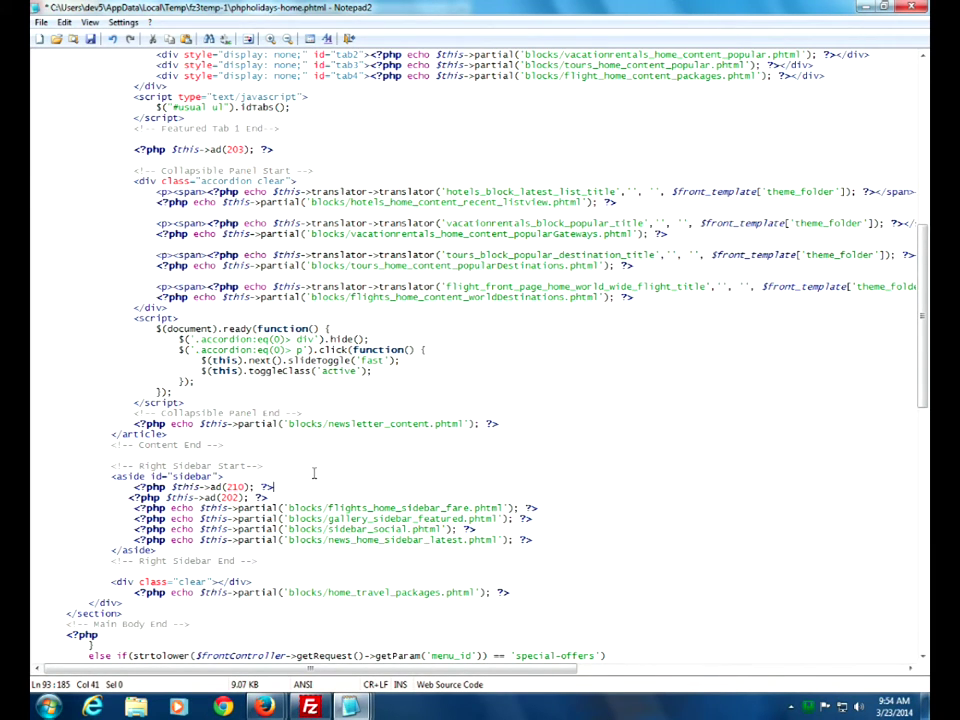
key("ctrl+s")
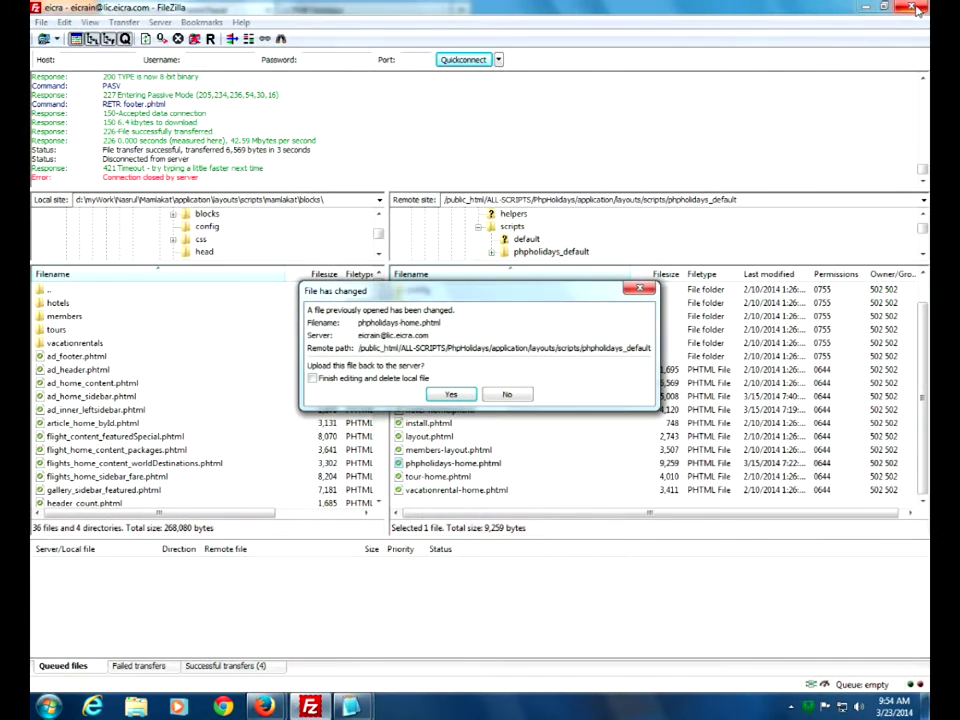
left_click(452, 395)
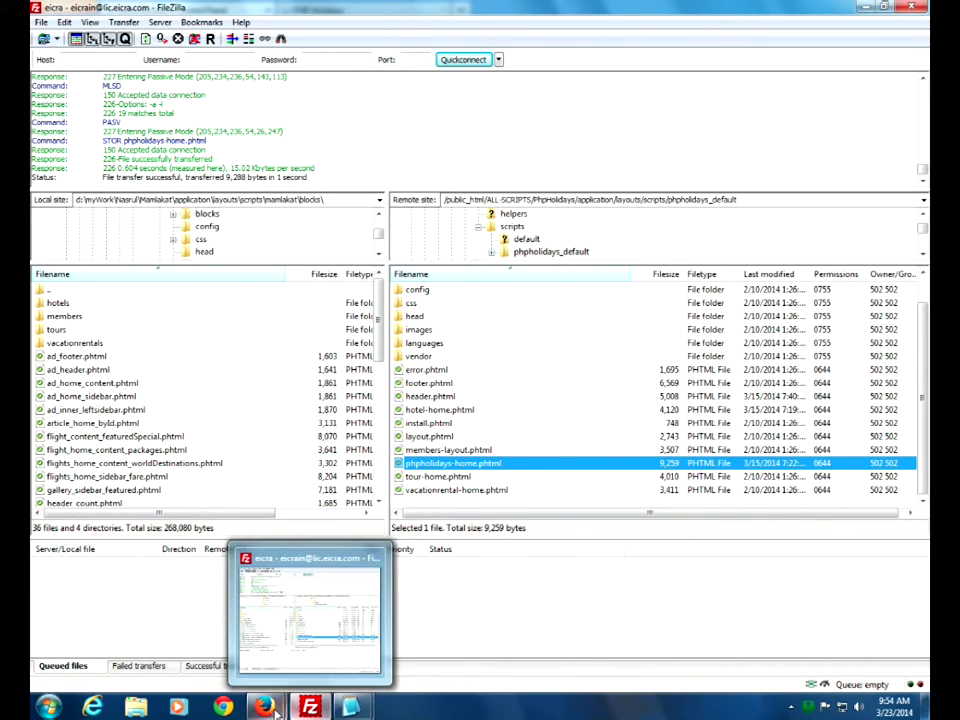
Switch to Firefox, reload the PHP Holidays home page and check the new ad in the sidebar
mouse_move(265, 706)
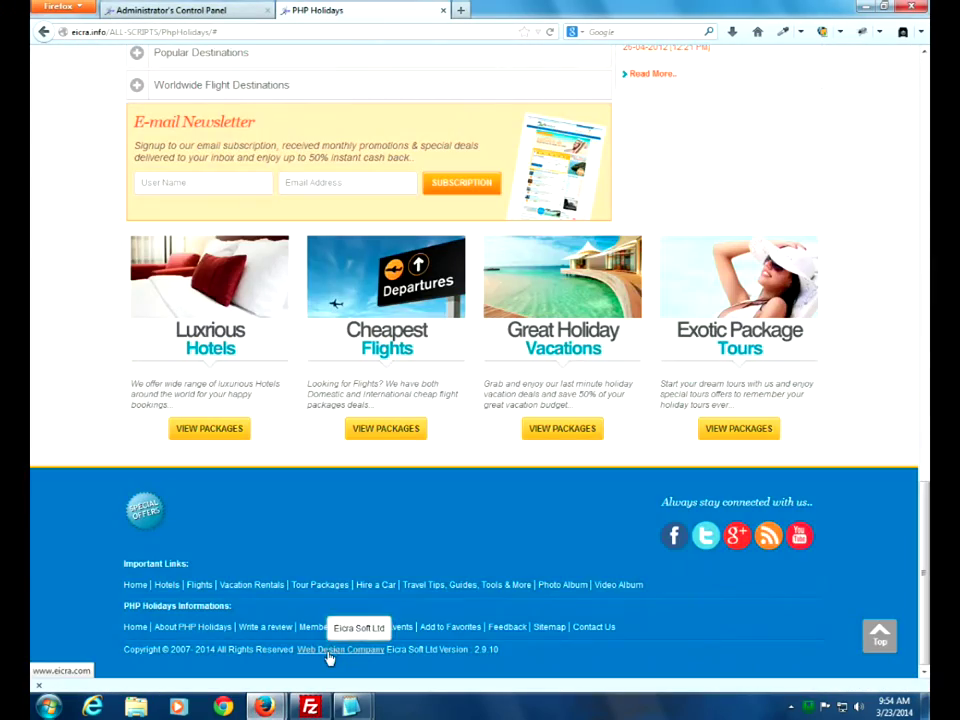
scroll(328, 657, "up", 10)
scroll(322, 646, "up", 8)
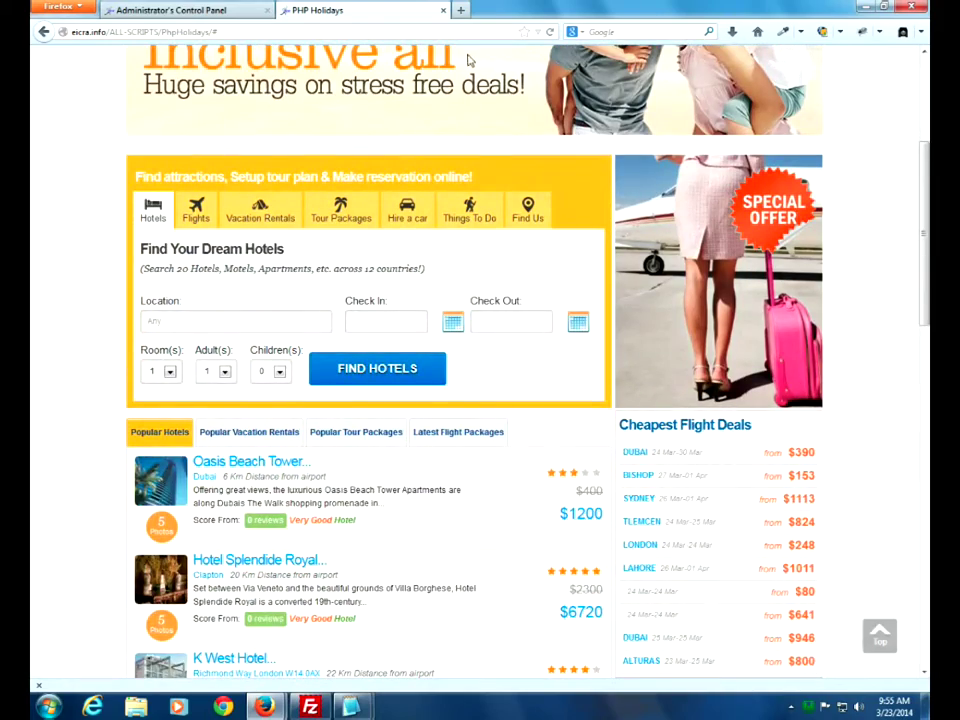
left_click(550, 31)
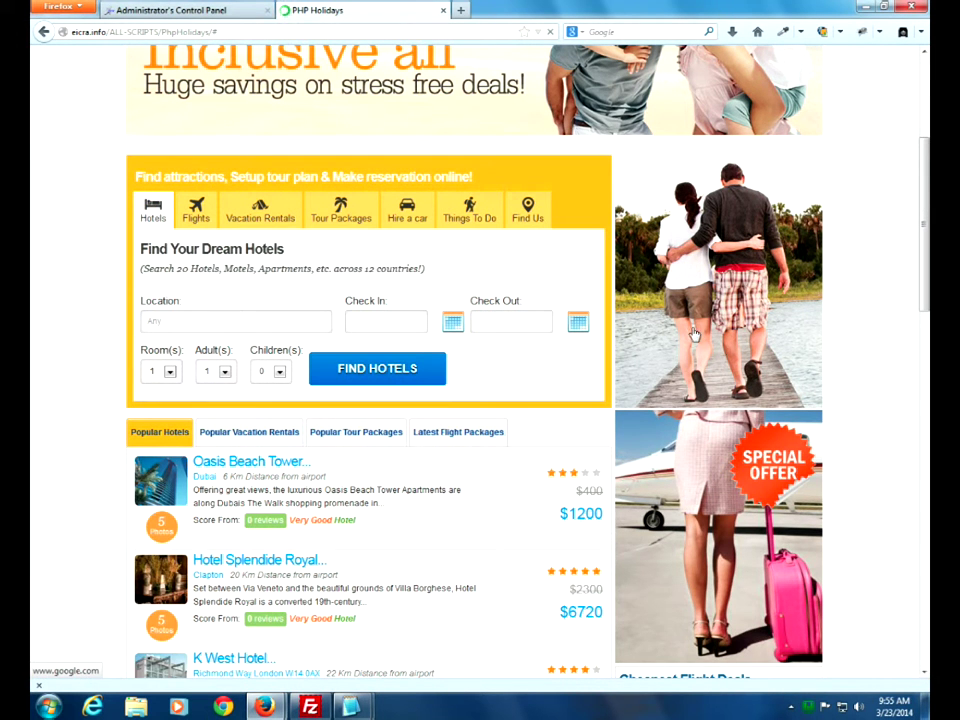
left_click(703, 256)
scroll(752, 278, "down", 3)
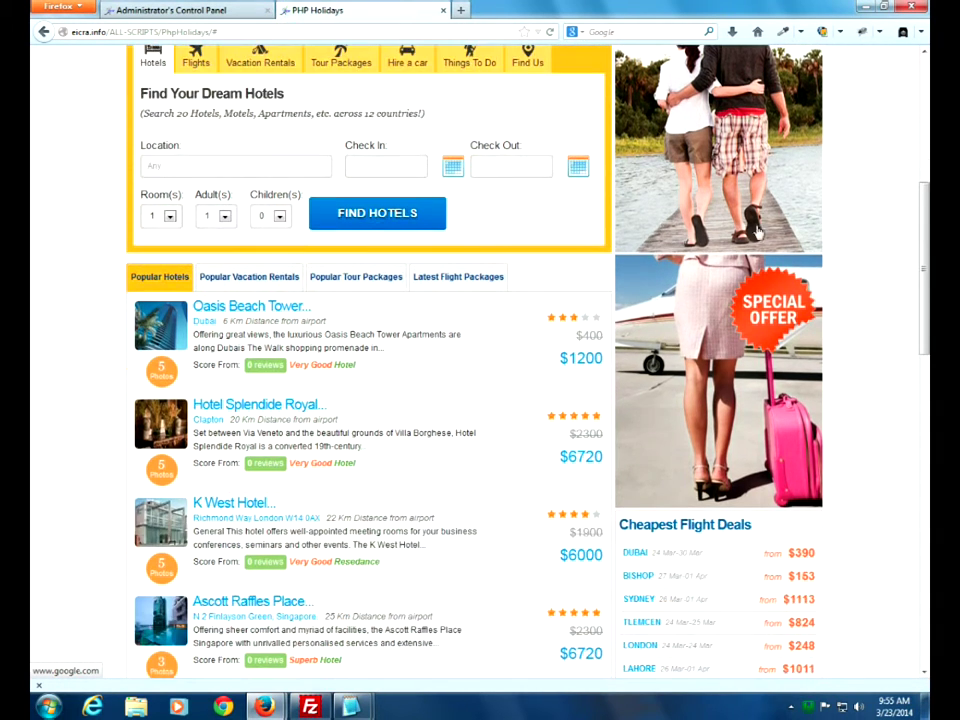
scroll(713, 250, "up", 5)
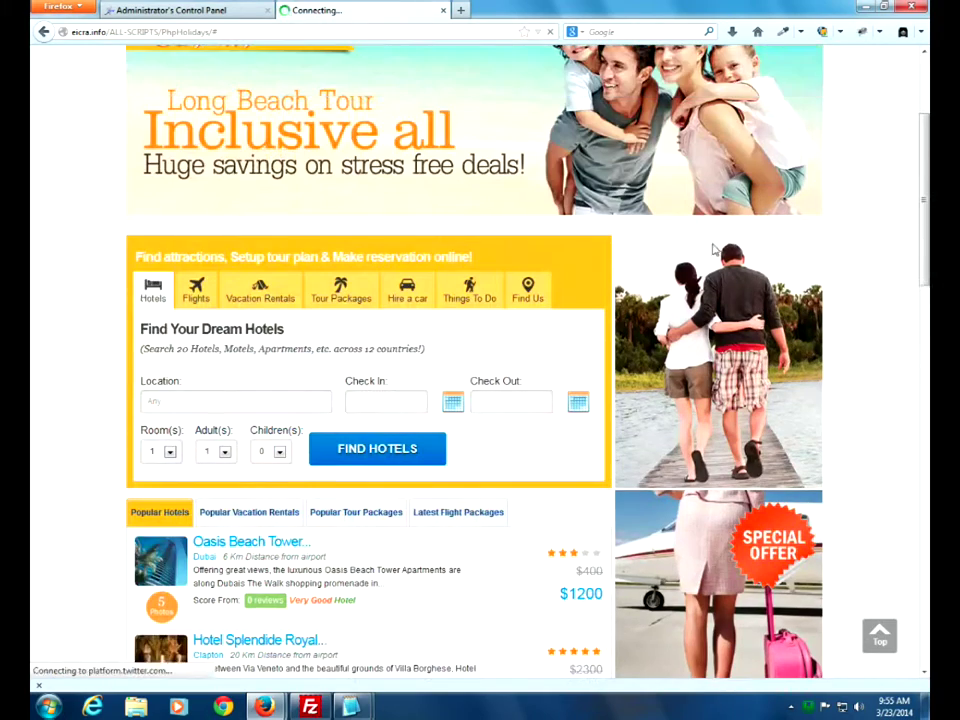
Test the couple-on-the-pier sidebar ad's link, check the opened page's address and close that page
left_click(705, 372)
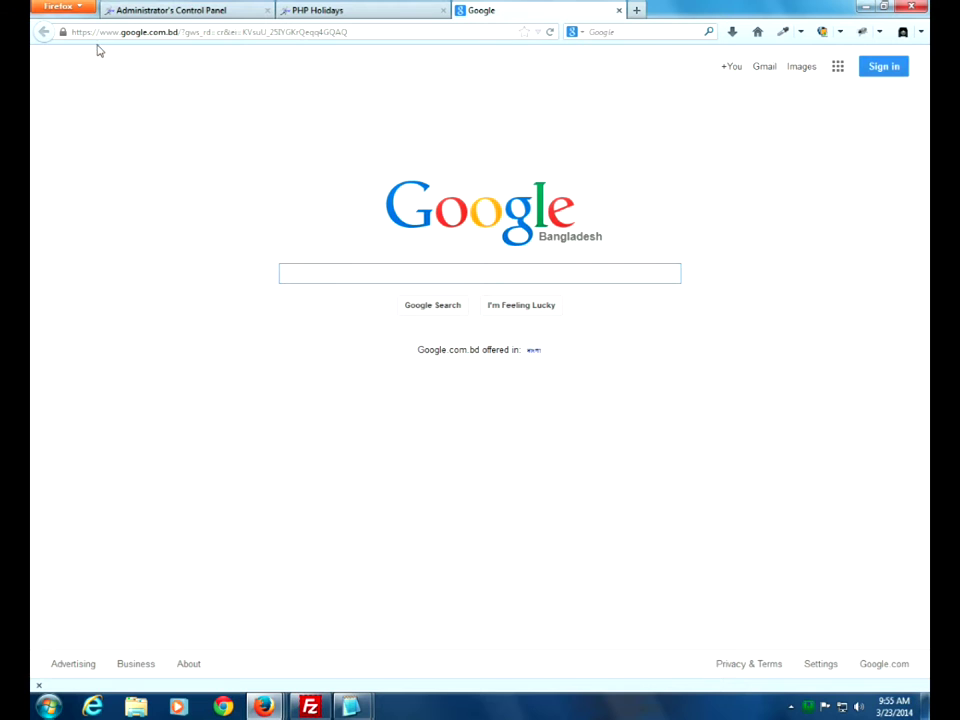
left_click_drag(357, 32, 37, 31)
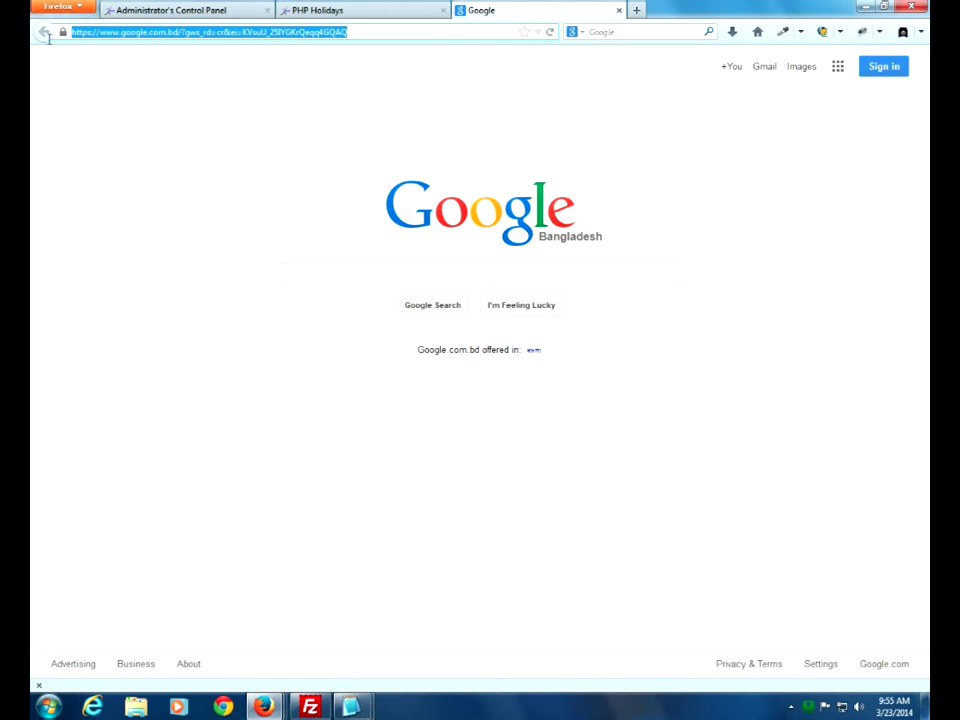
left_click(418, 10)
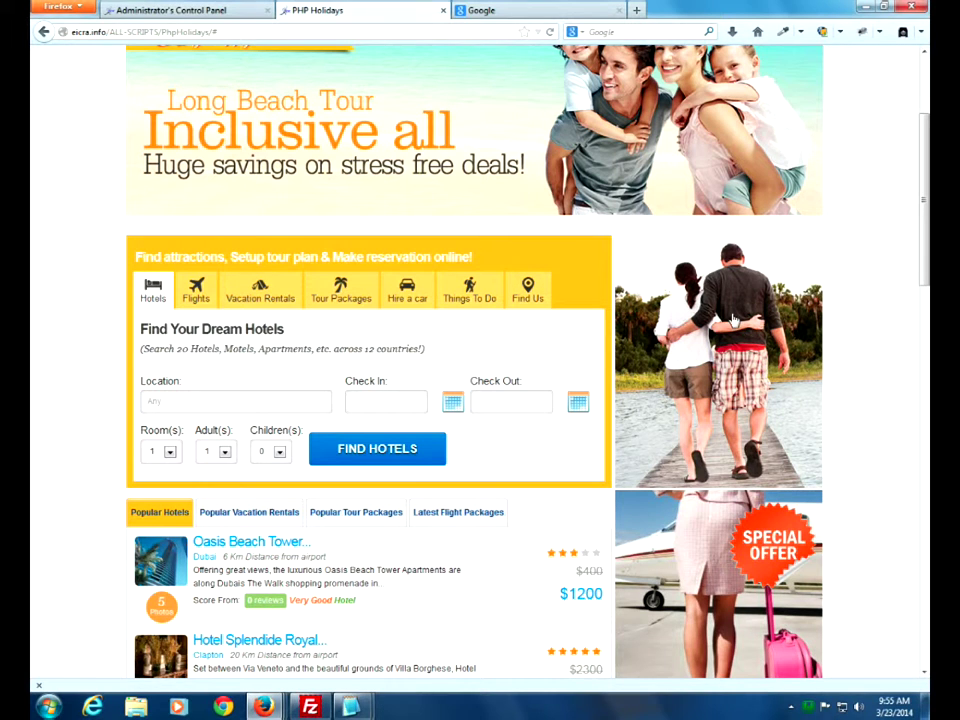
left_click(553, 9)
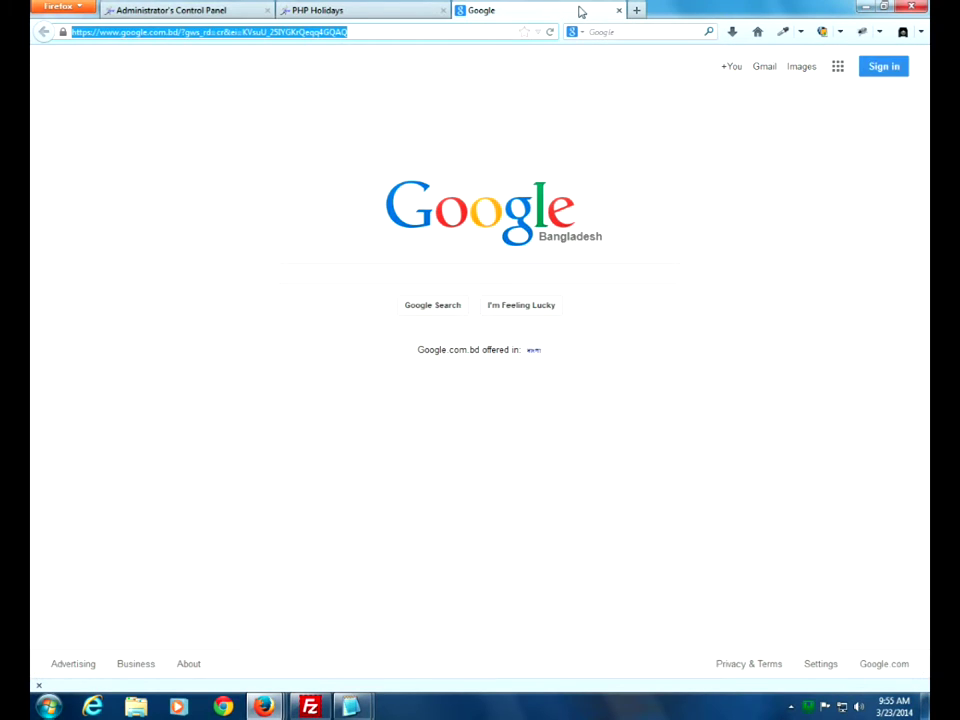
left_click(619, 10)
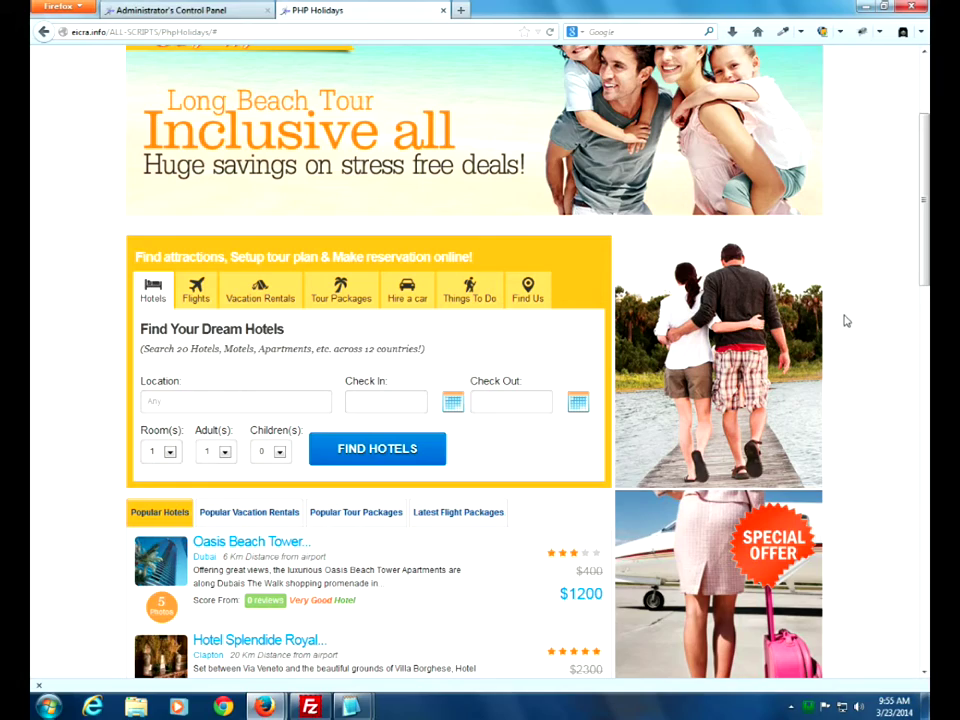
Return to the Administrator's Control Panel and log out of it
left_click(212, 8)
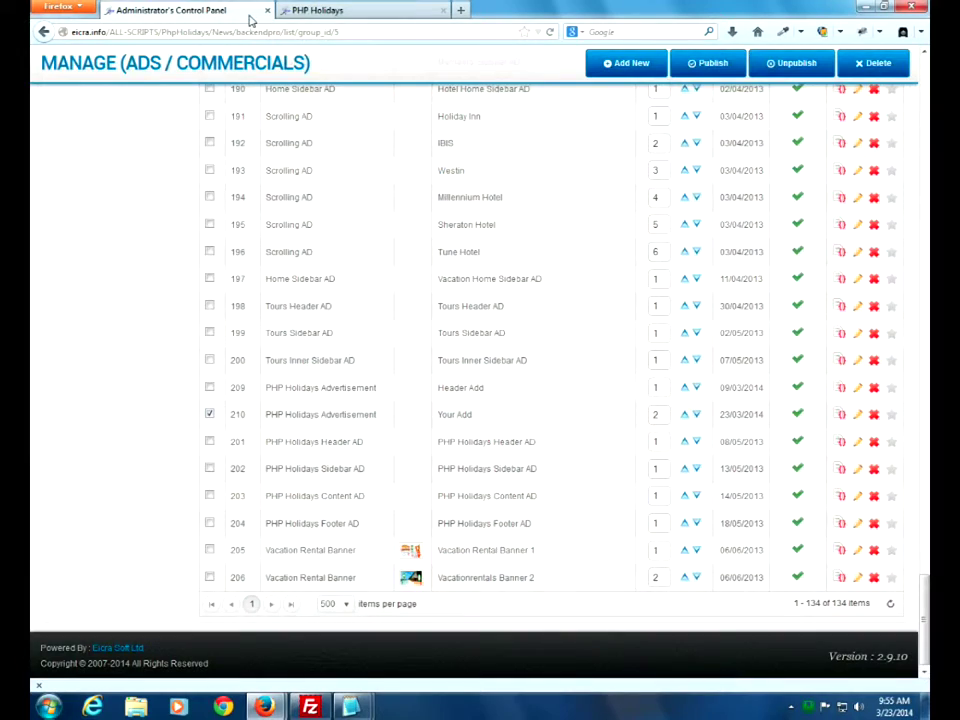
left_click(330, 10)
left_click(215, 10)
scroll(142, 309, "up", 15)
scroll(142, 309, "up", 20)
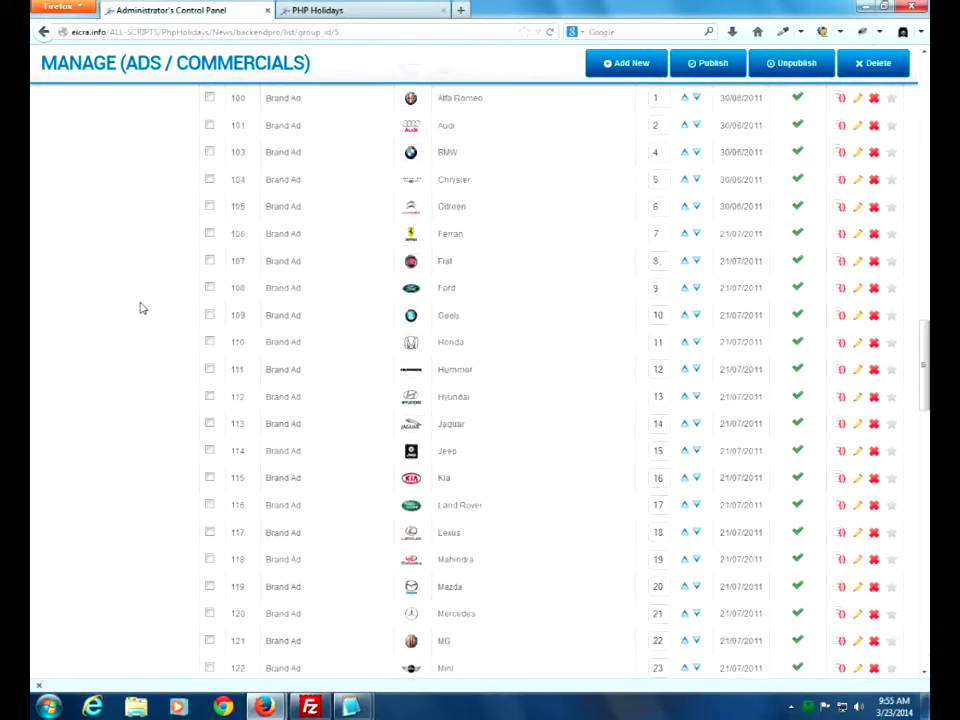
scroll(140, 309, "up", 1)
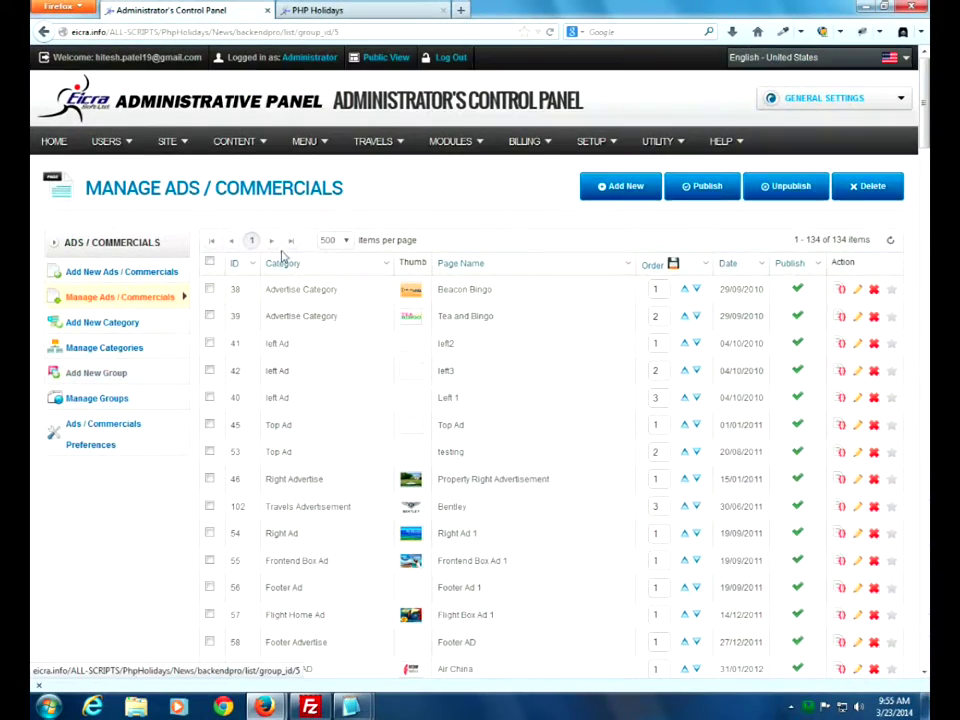
left_click(451, 60)
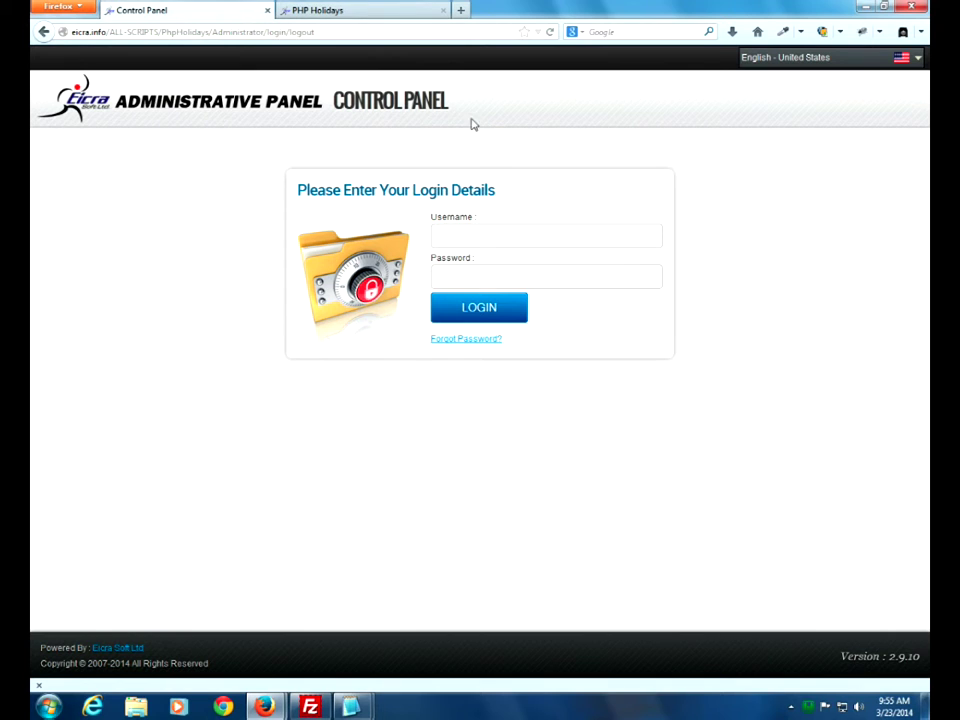
left_click(791, 708)
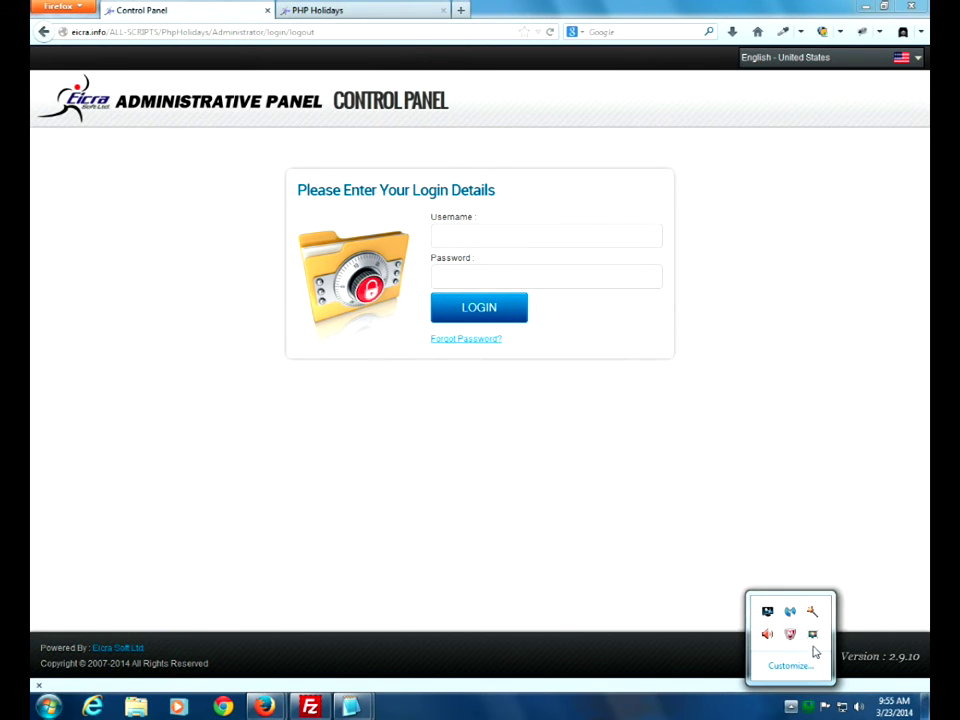